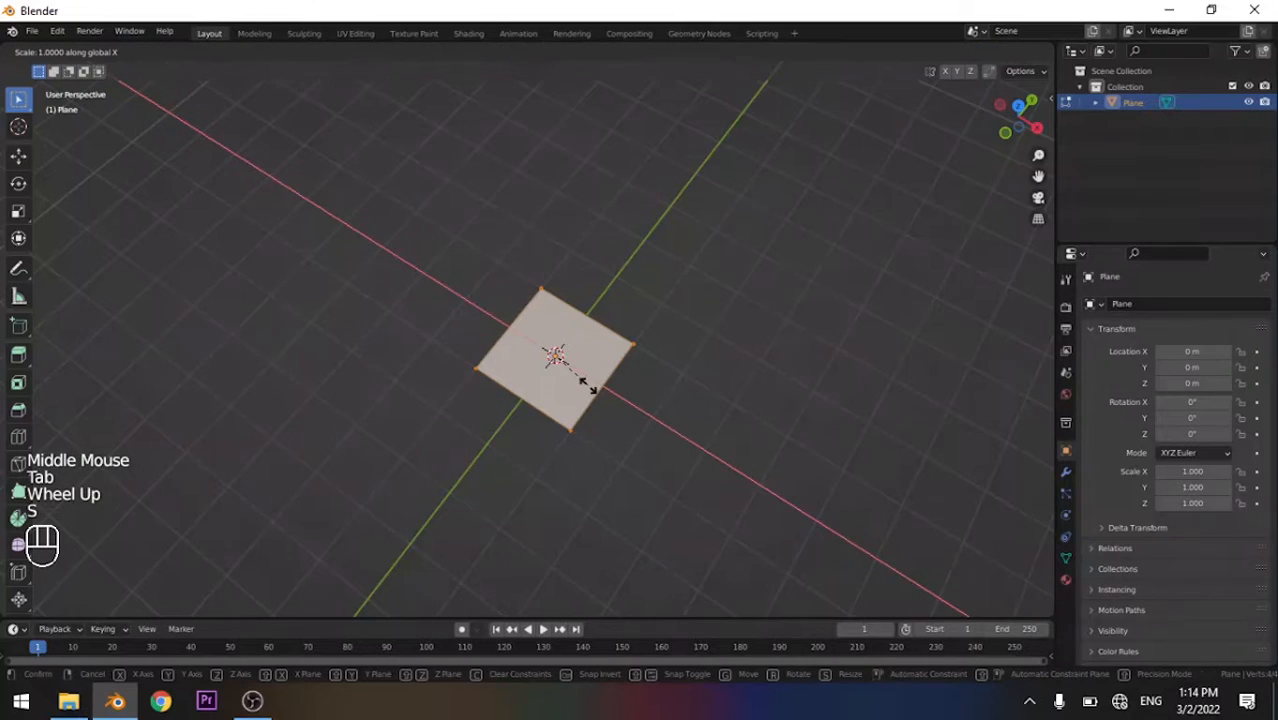
Scale the plane's mesh by a factor of 2 along the X axis
{"action": "key", "text": "2"}
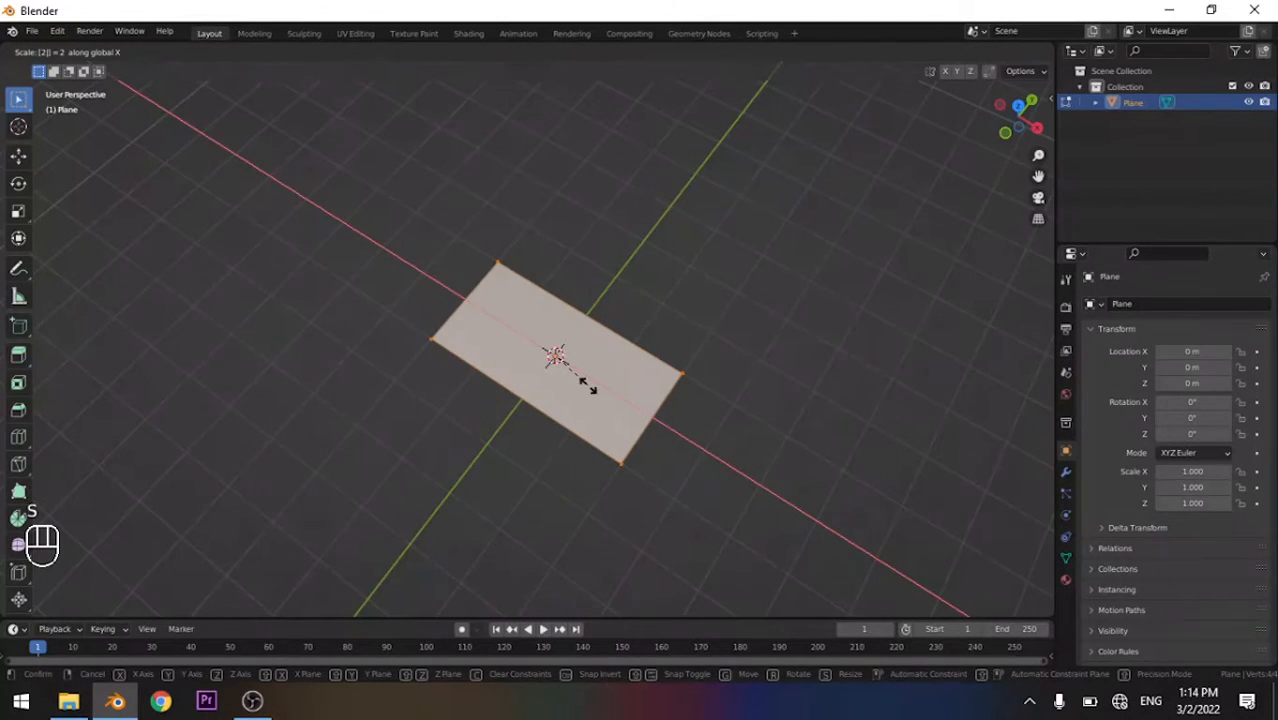
{"action": "left_click", "coordinate": [588, 388]}
{"action": "key", "text": "Tab"}
{"action": "key", "text": "Tab"}
Add a single loop cut across the middle of the plane, dividing its long sides
{"action": "middle_click_drag", "start_coordinate": [585, 451], "coordinate": [693, 457]}
{"action": "key", "text": "ctrl+r"}
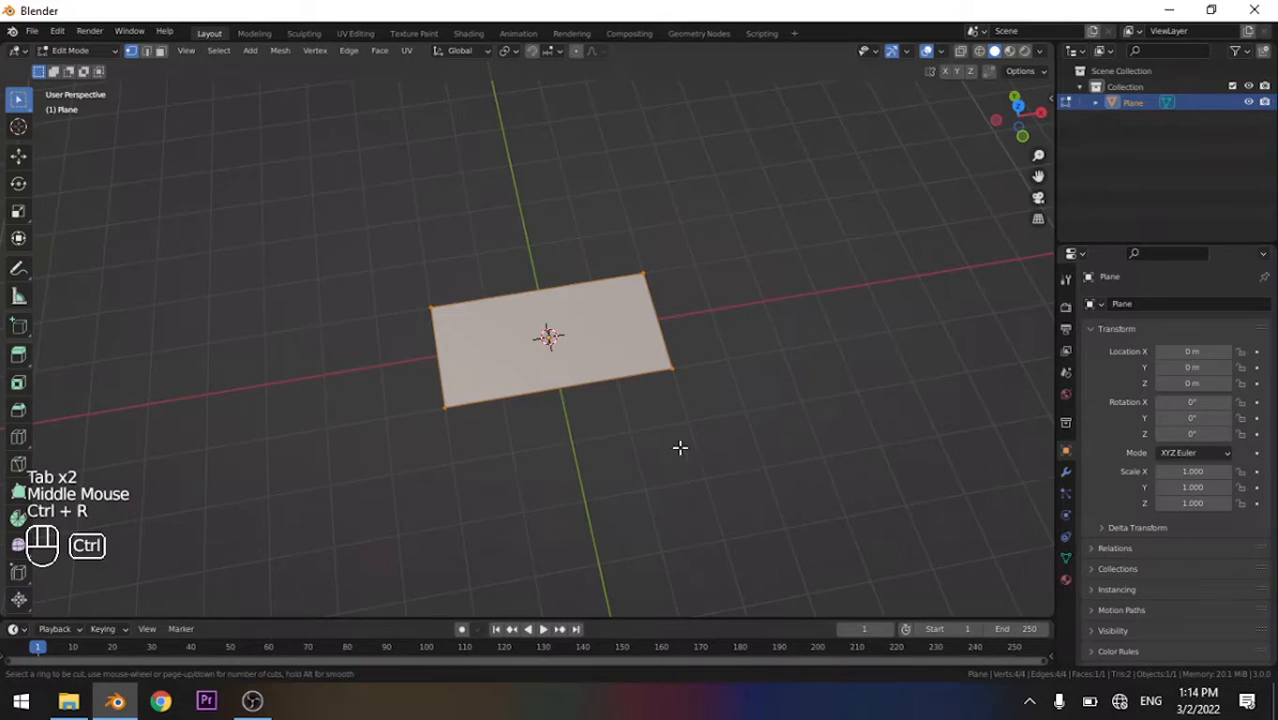
{"action": "left_click", "coordinate": [575, 369]}
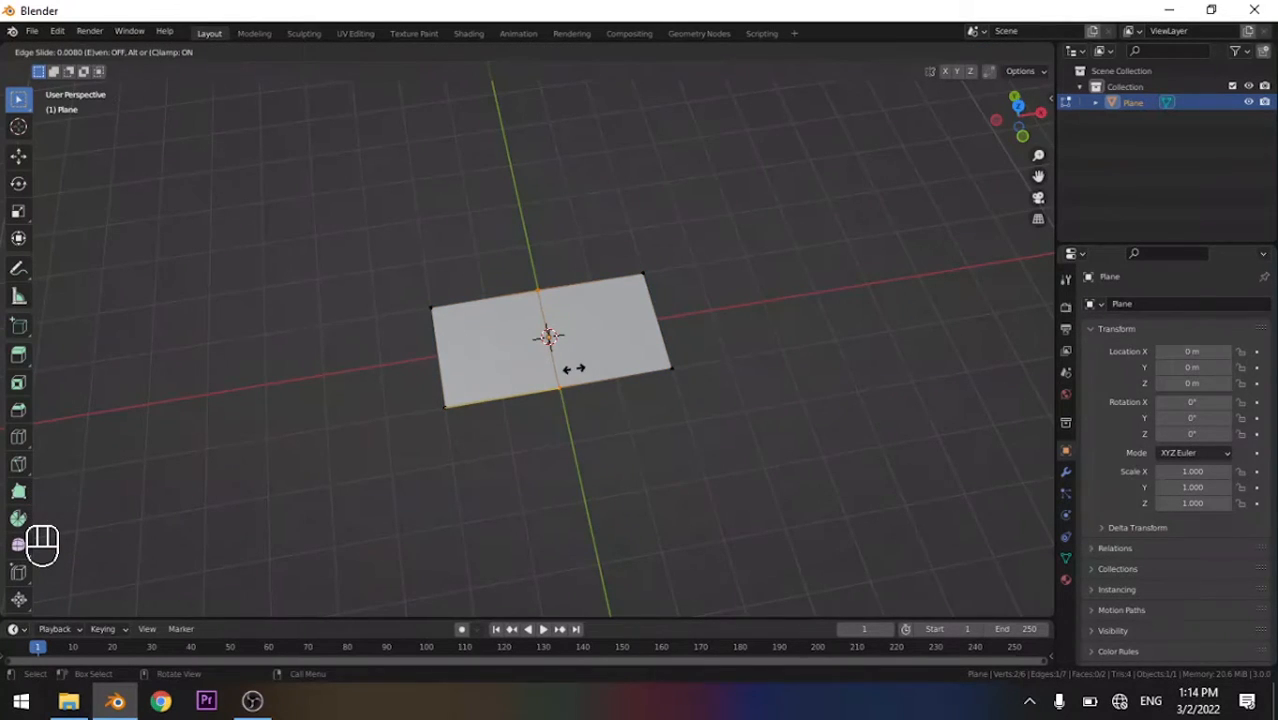
{"action": "left_click", "coordinate": [575, 369]}
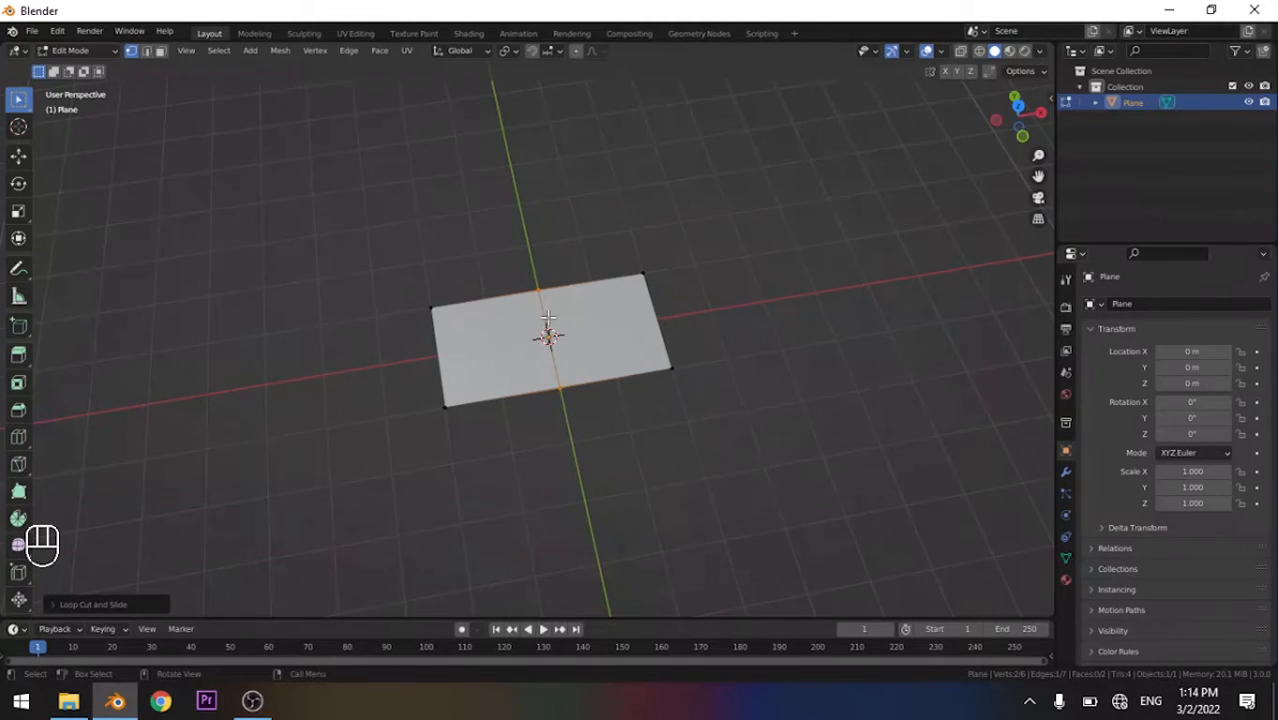
{"action": "key", "text": "Tab"}
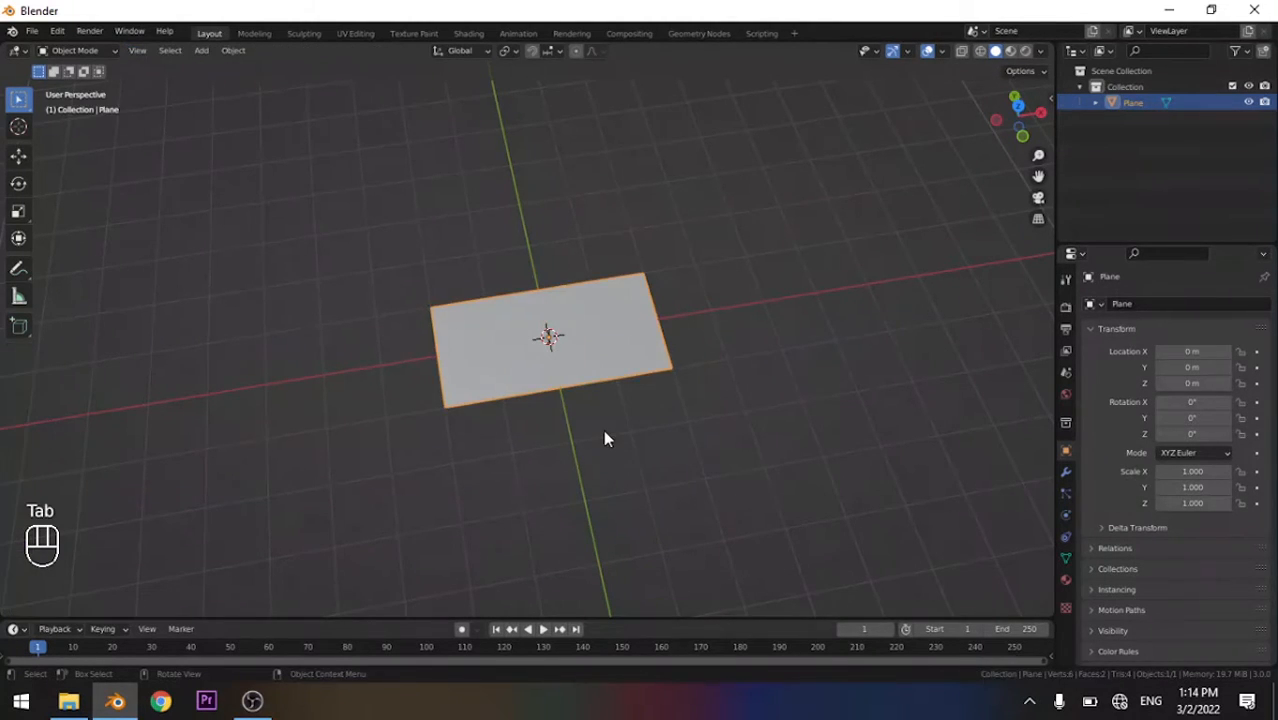
Rotate the plane 90 degrees around the X axis so it stands upright
{"action": "middle_click_drag", "start_coordinate": [605, 437], "coordinate": [612, 410]}
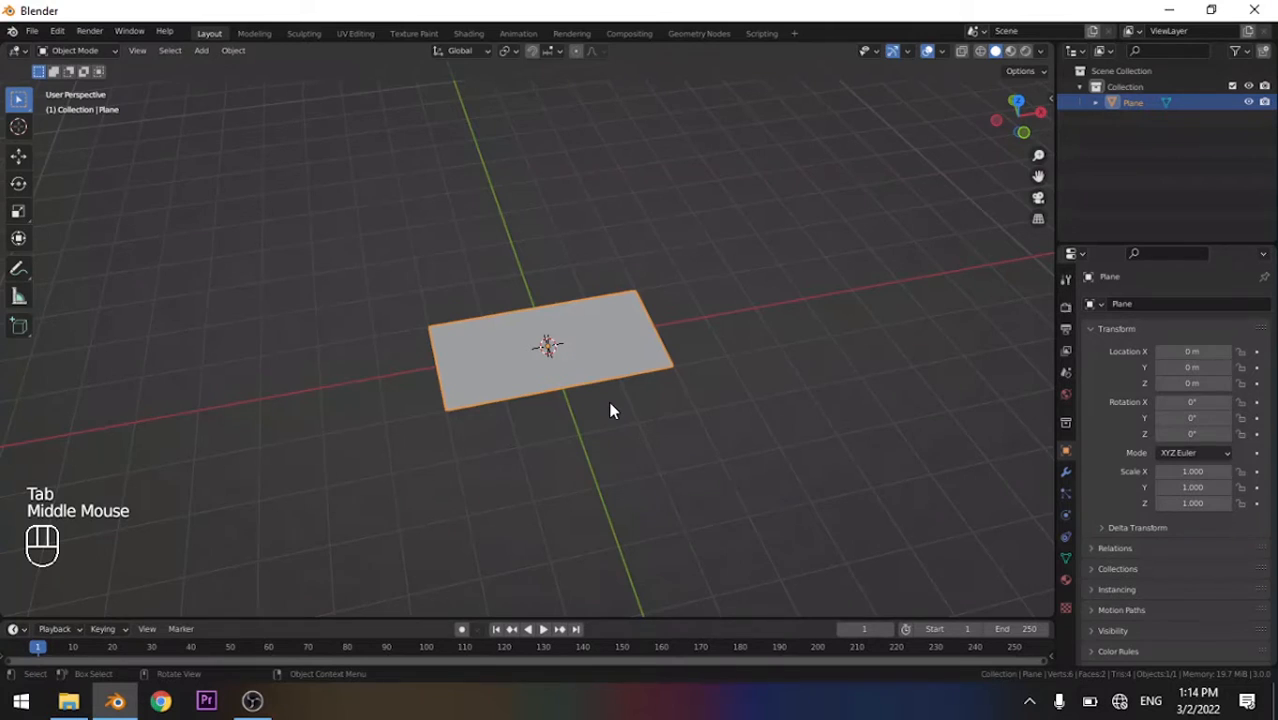
{"action": "key", "text": "r"}
{"action": "type", "text": "x"}
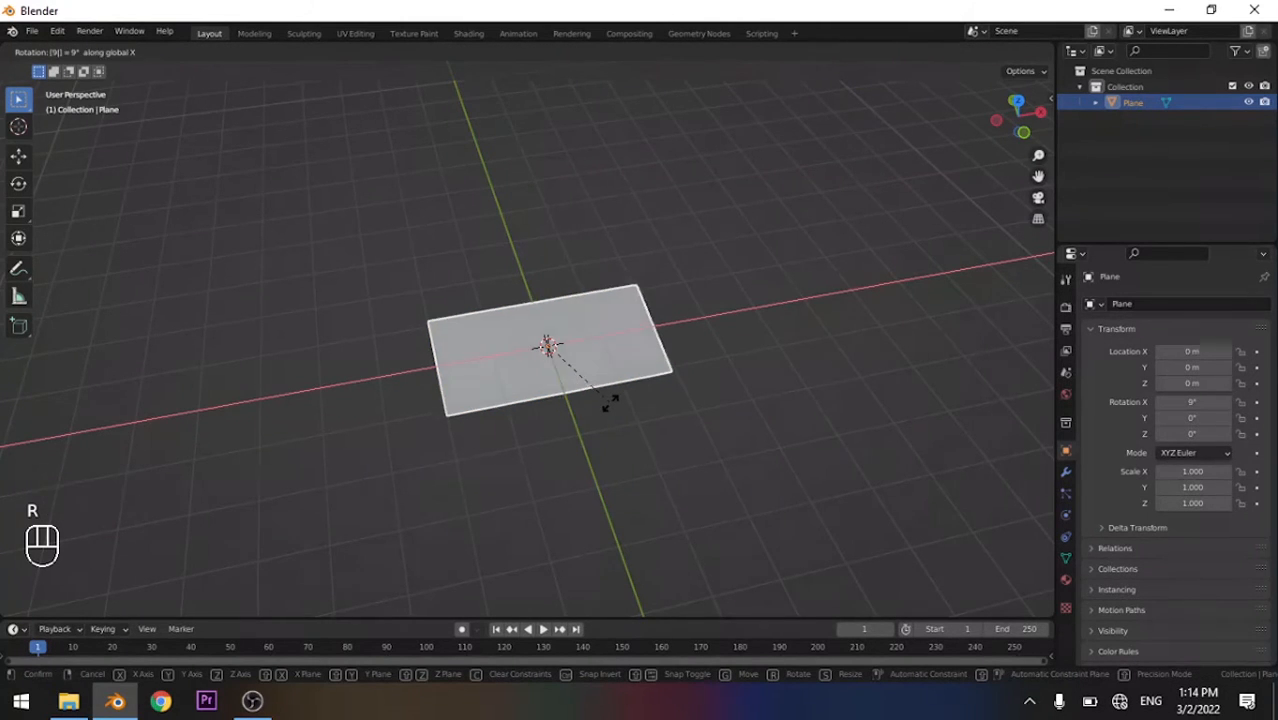
{"action": "type", "text": "90"}
{"action": "key", "text": "Return"}
{"action": "middle_click_drag", "start_coordinate": [519, 465], "coordinate": [581, 436]}
{"action": "key", "text": "KP_1"}
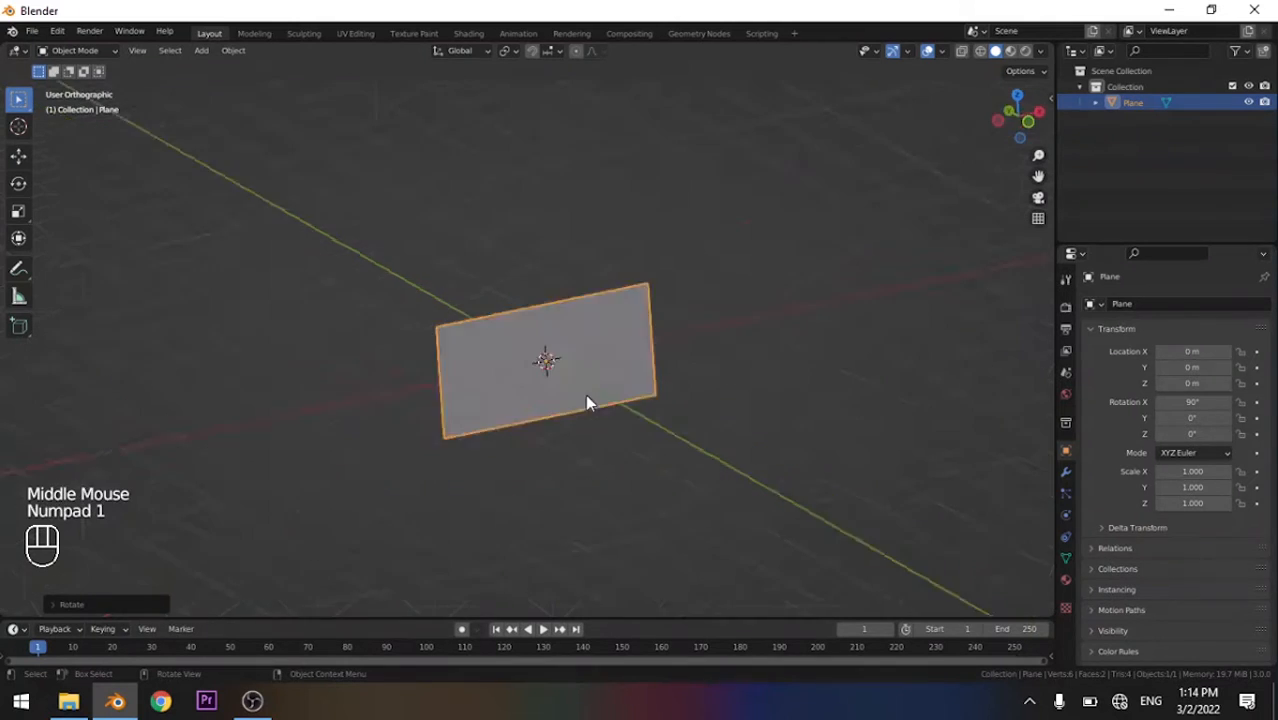
Subdivide the plane's entire mesh with the number of cuts set to 10
{"action": "key", "text": "Tab"}
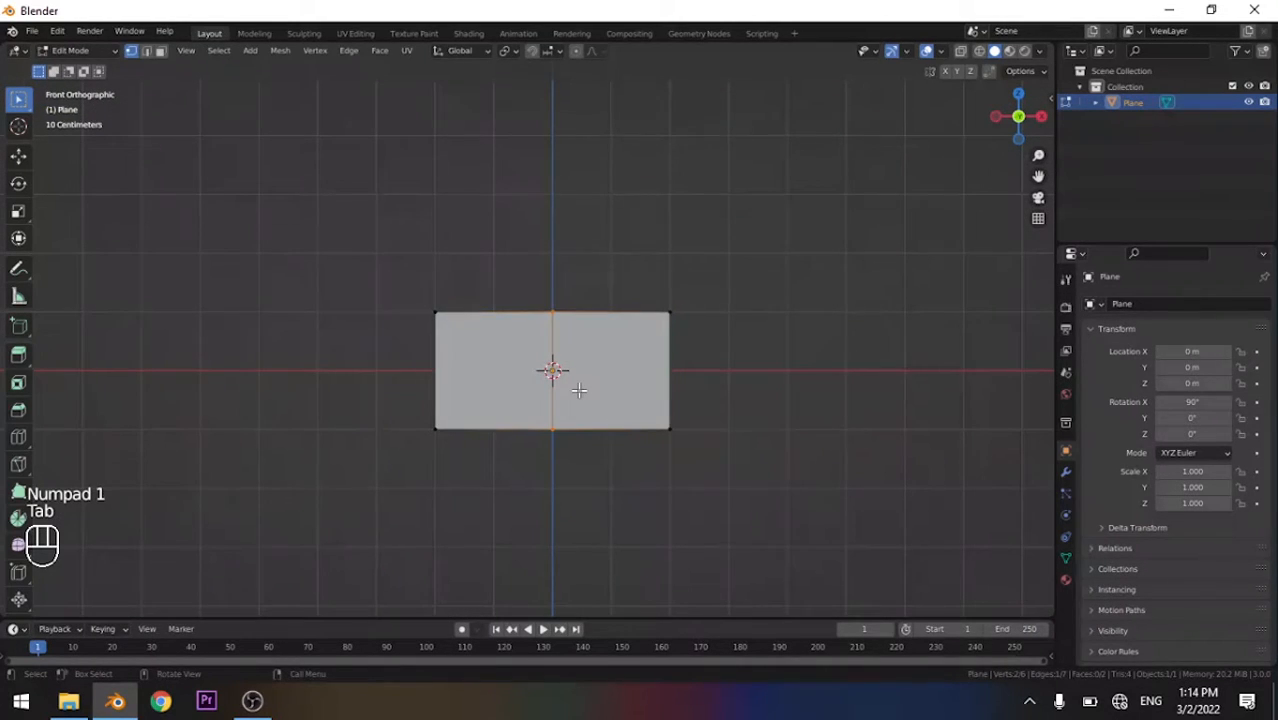
{"action": "key", "text": "a"}
{"action": "right_click", "coordinate": [572, 363]}
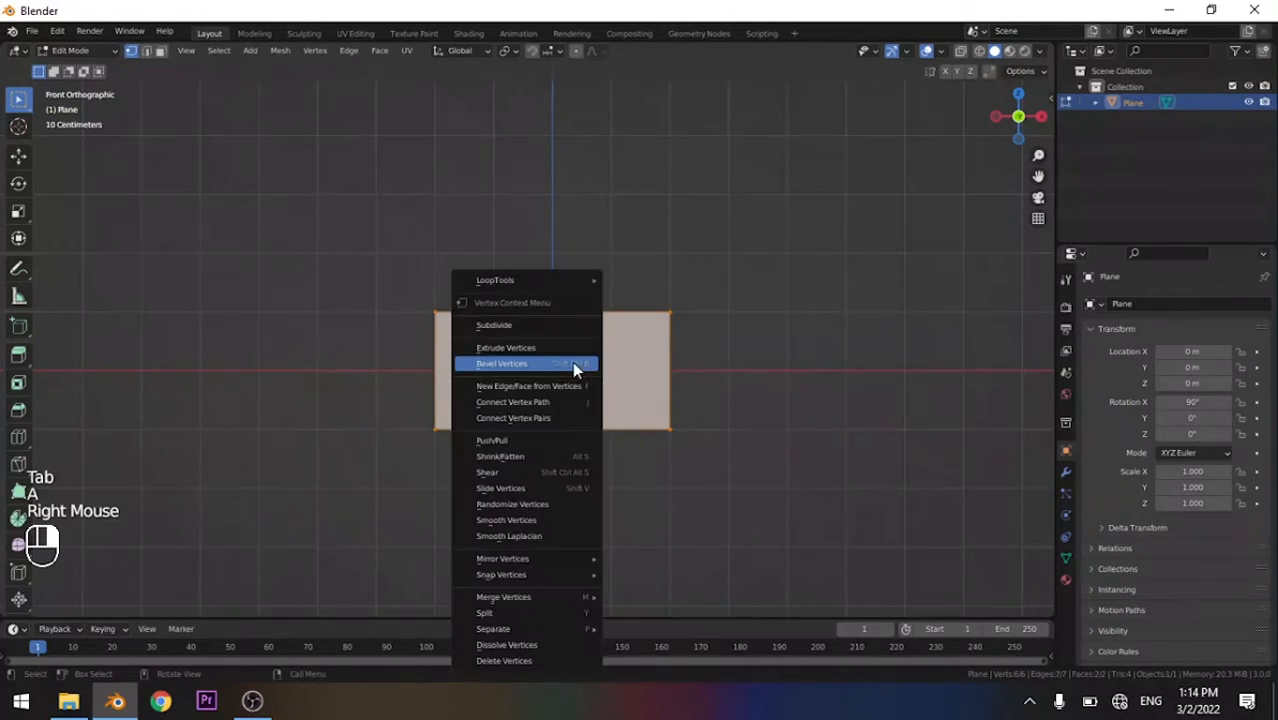
{"action": "left_click", "coordinate": [560, 327]}
{"action": "left_click", "coordinate": [129, 604]}
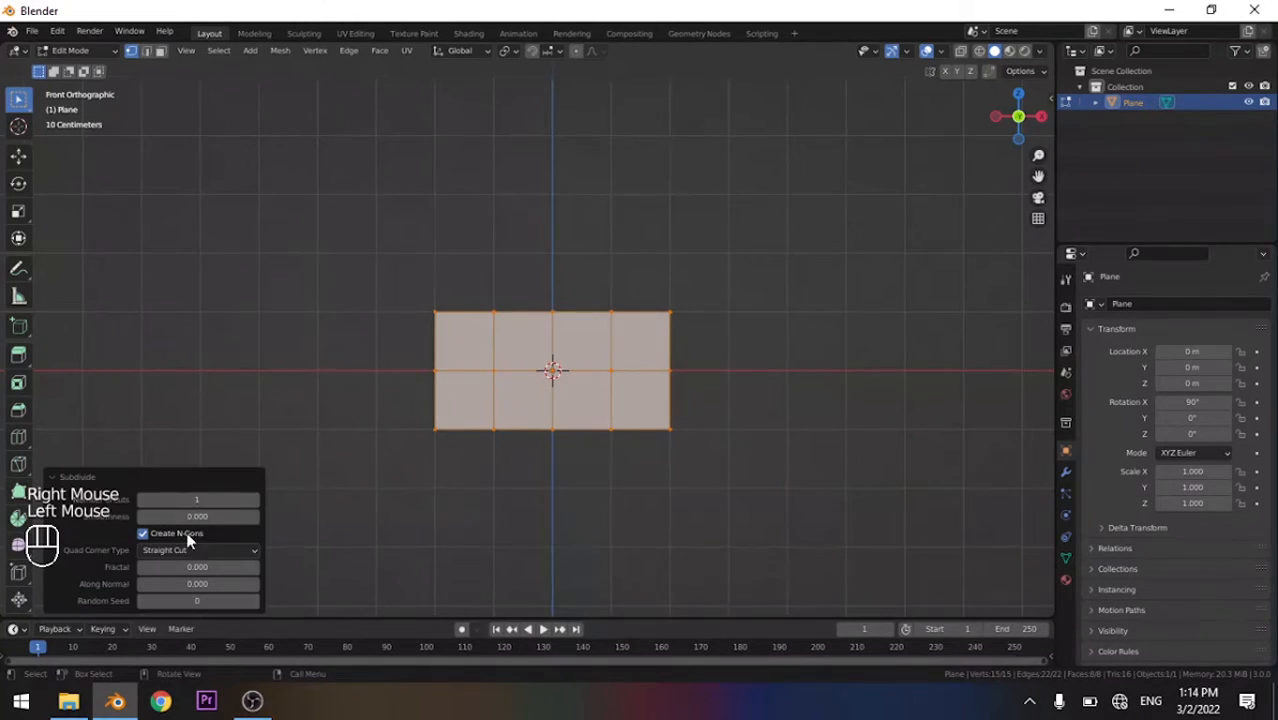
{"action": "double_click", "coordinate": [237, 500]}
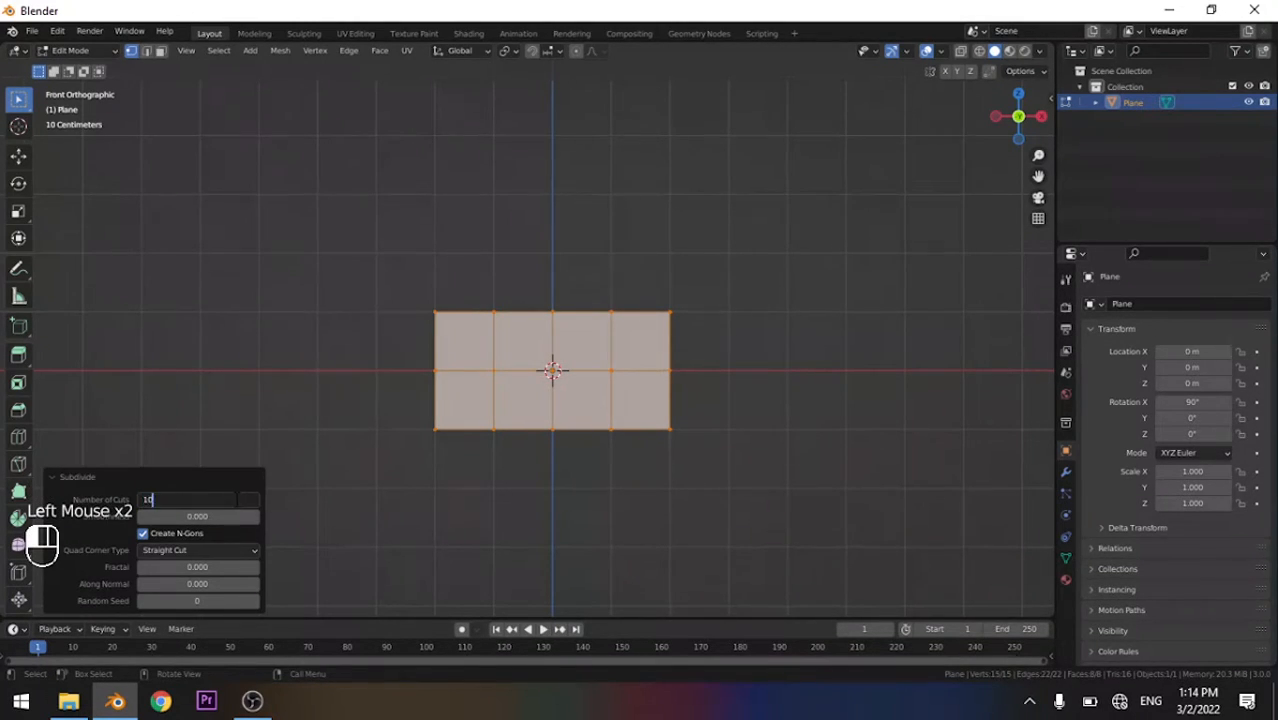
{"action": "type", "text": "10"}
{"action": "key", "text": "Return"}
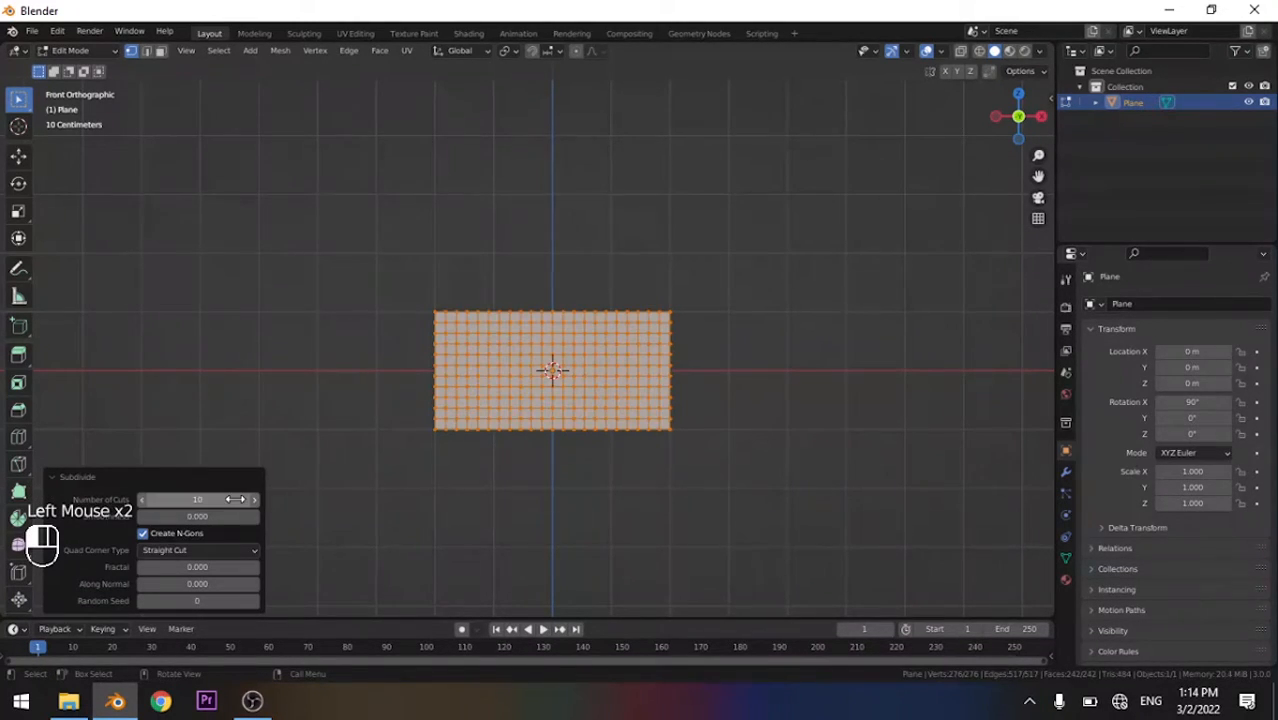
{"action": "left_click", "coordinate": [72, 476]}
Assign the vertices along the plane's left edge to a new vertex group and rename the group as Pin
{"action": "scroll", "coordinate": [297, 308], "scroll_direction": "up", "scroll_amount": 3}
{"action": "left_click_drag", "start_coordinate": [327, 240], "coordinate": [371, 573]}
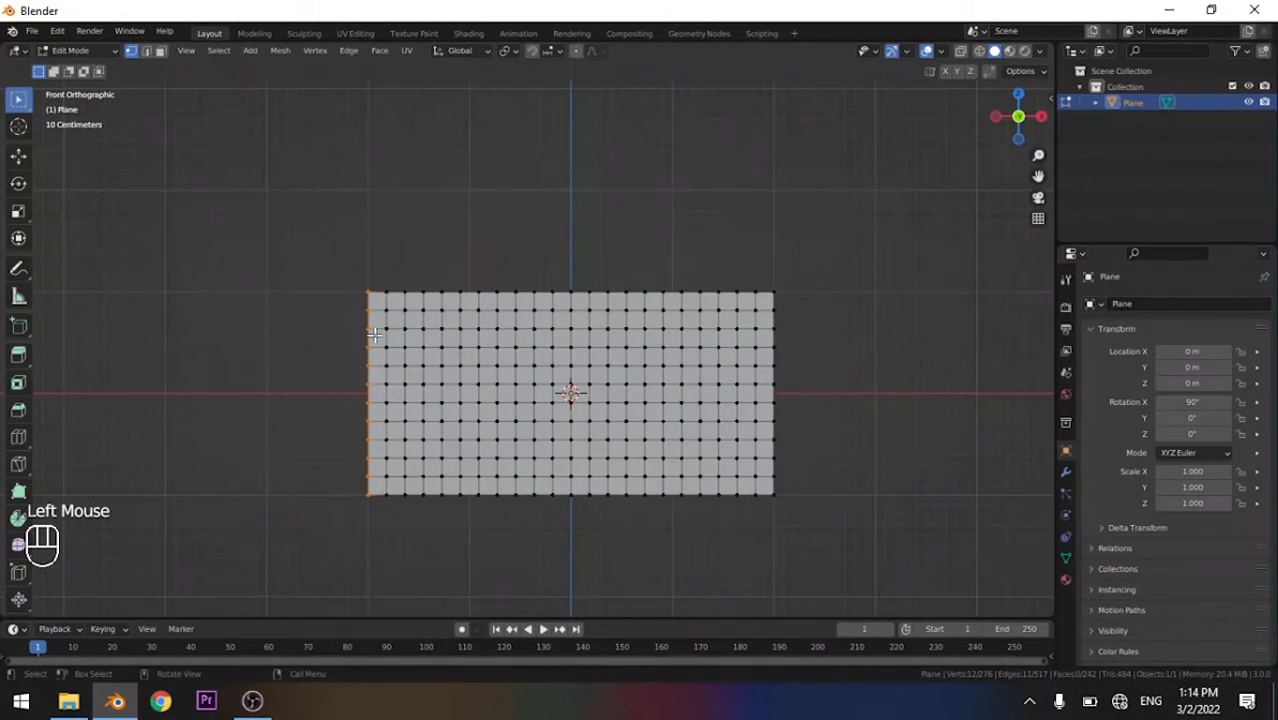
{"action": "left_click_drag", "start_coordinate": [358, 235], "coordinate": [373, 562]}
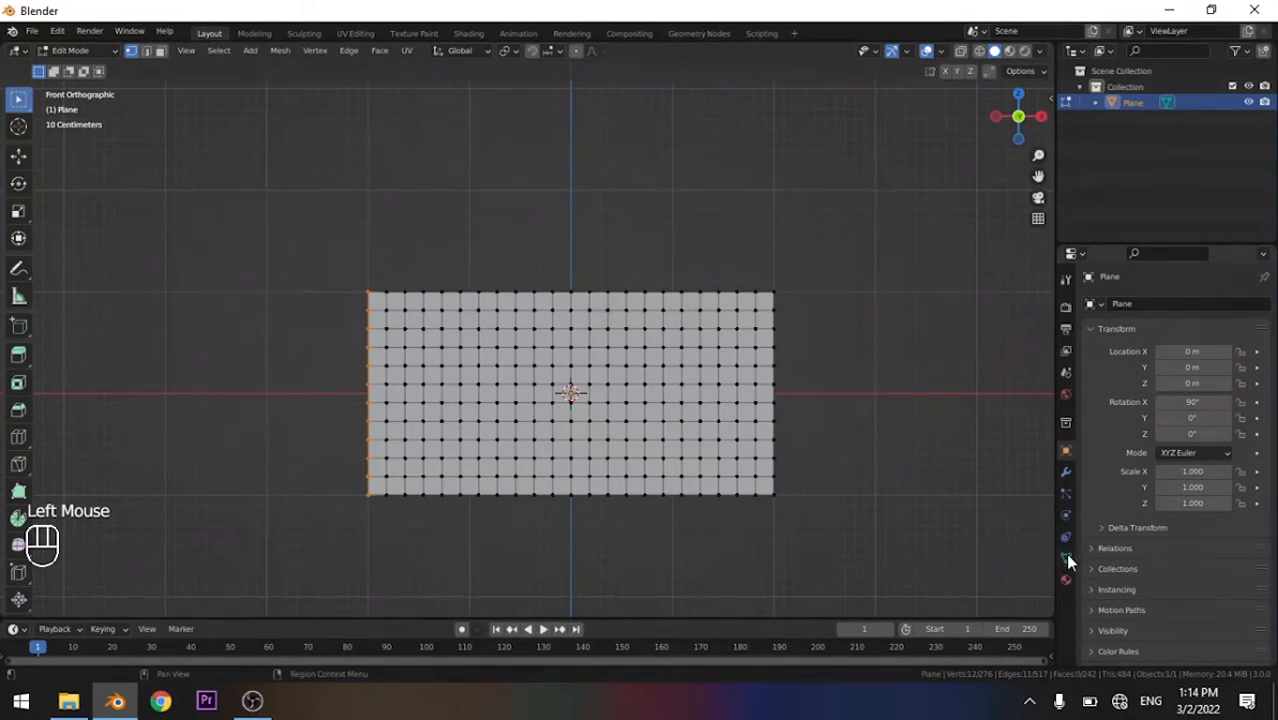
{"action": "left_click", "coordinate": [1066, 557]}
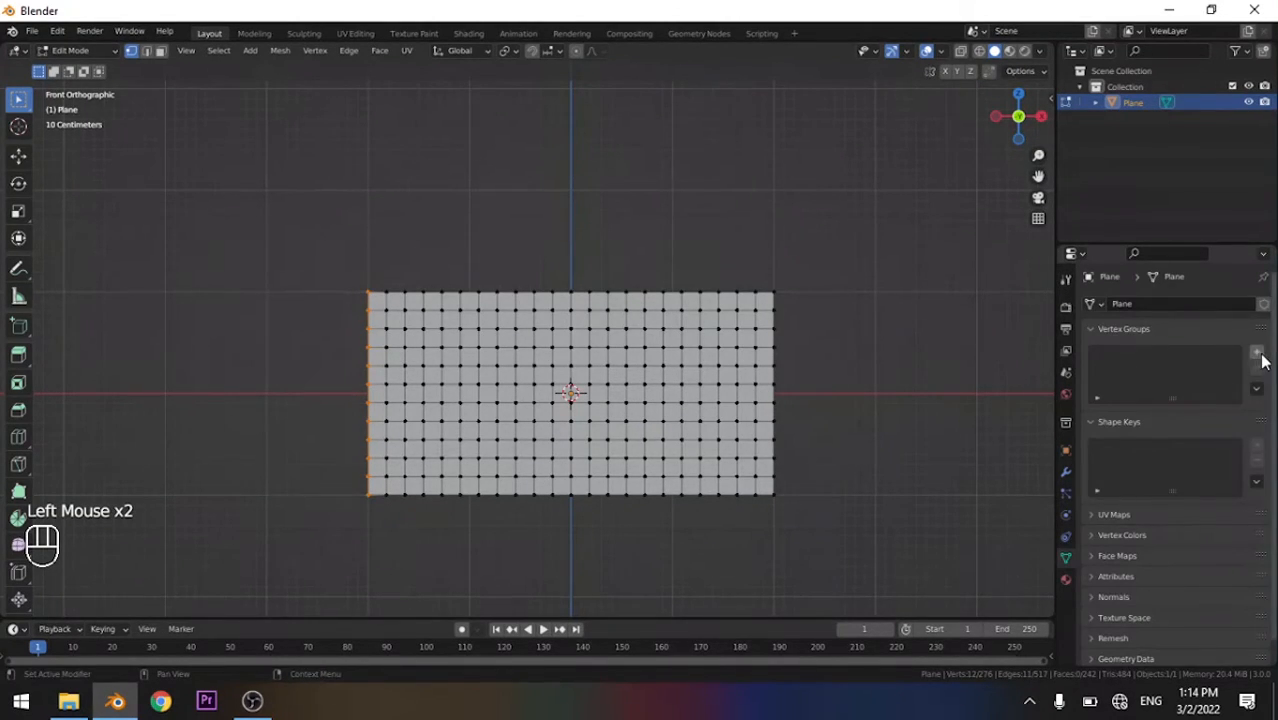
{"action": "left_click", "coordinate": [1258, 354]}
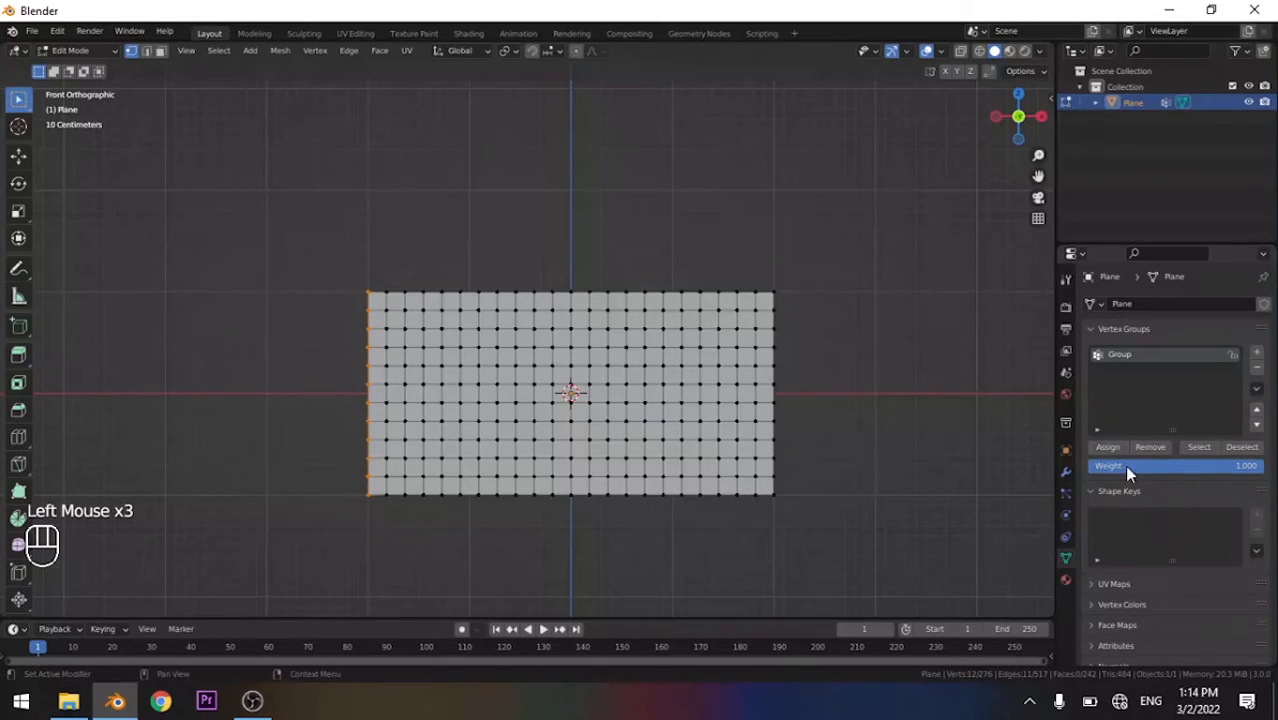
{"action": "left_click", "coordinate": [1116, 445]}
{"action": "left_click", "coordinate": [1116, 445]}
{"action": "left_click", "coordinate": [1116, 445]}
{"action": "key", "text": "Tab"}
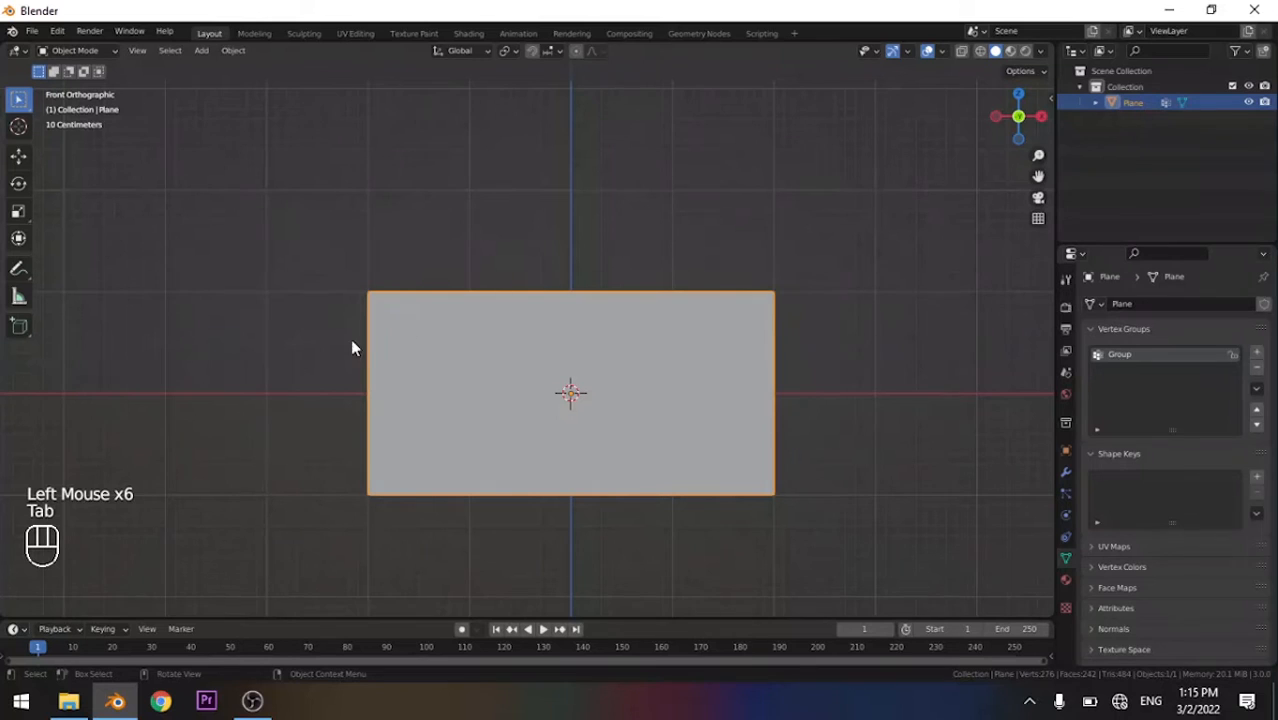
{"action": "double_click", "coordinate": [1123, 354]}
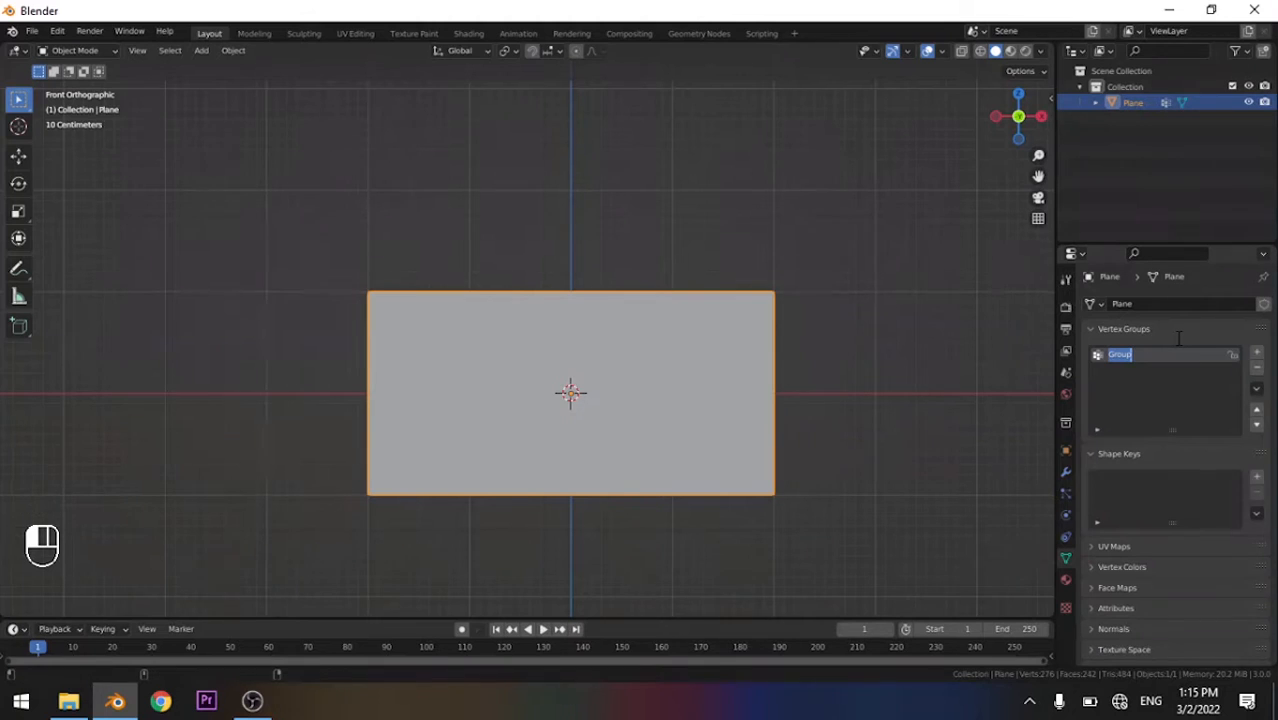
{"action": "type", "text": "Pin"}
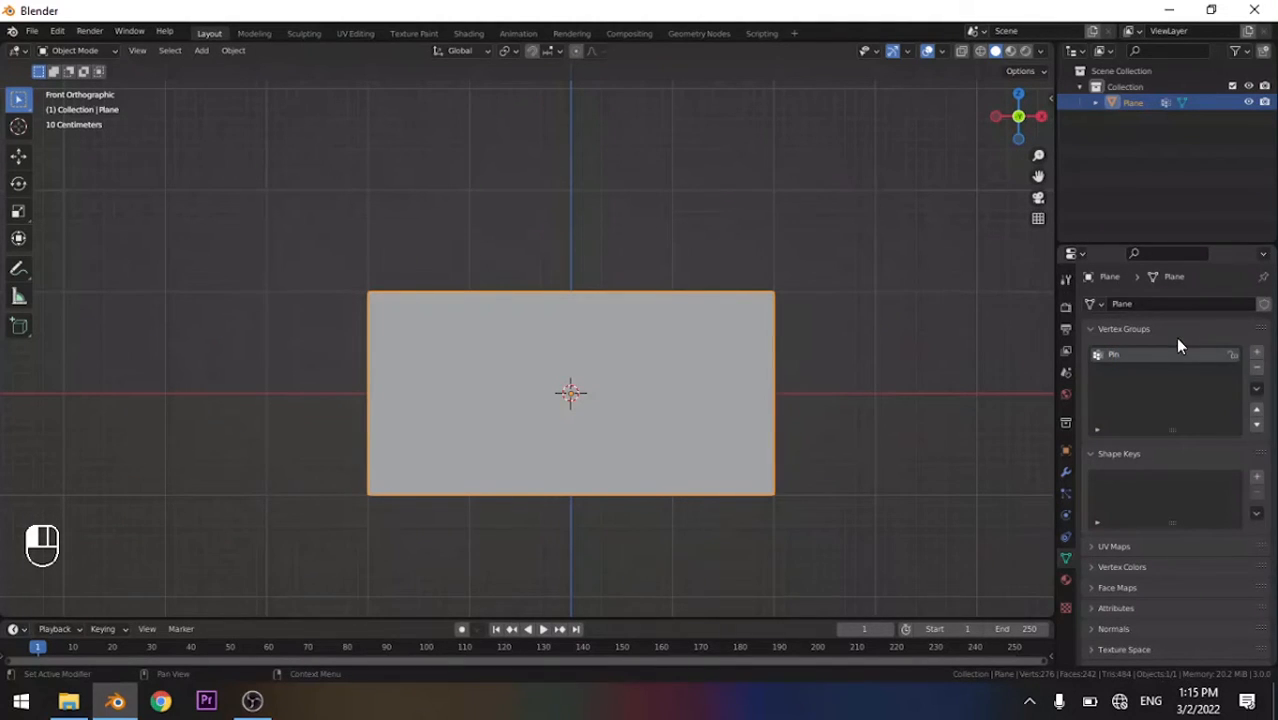
Add Cloth physics to the plane
{"action": "middle_click_drag", "start_coordinate": [847, 278], "coordinate": [948, 452], "text": "shift"}
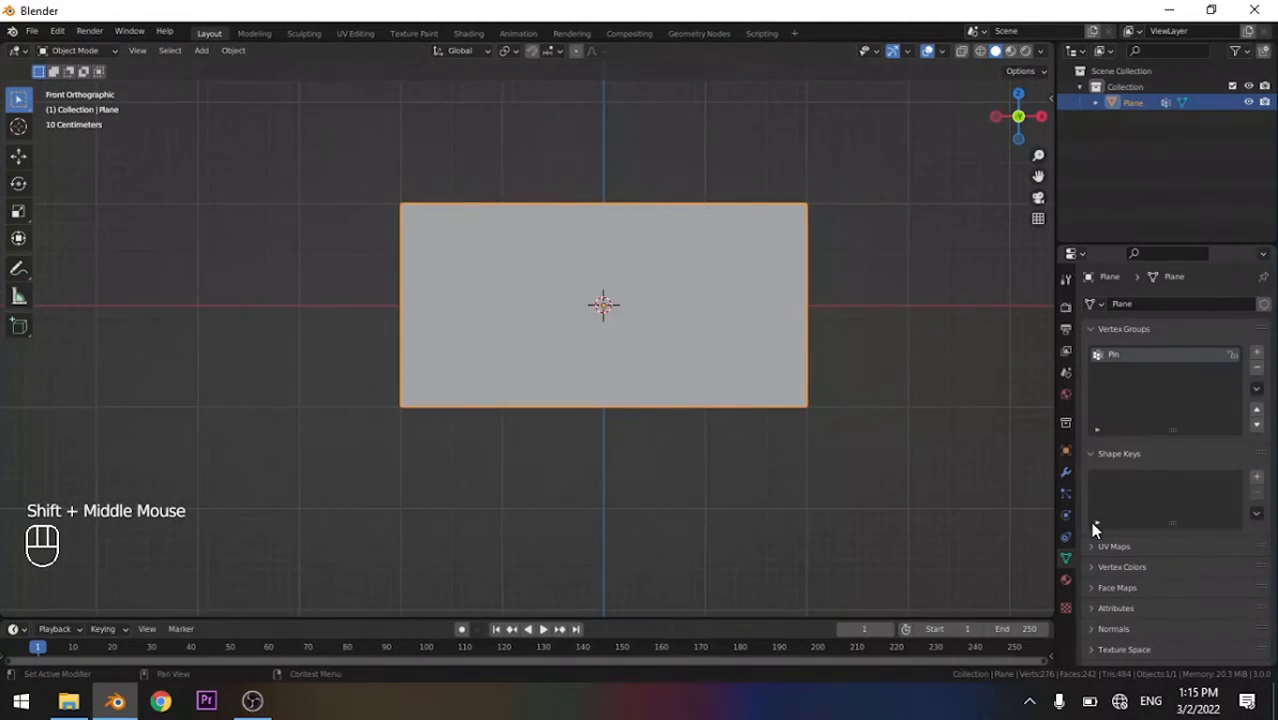
{"action": "left_click", "coordinate": [1066, 516]}
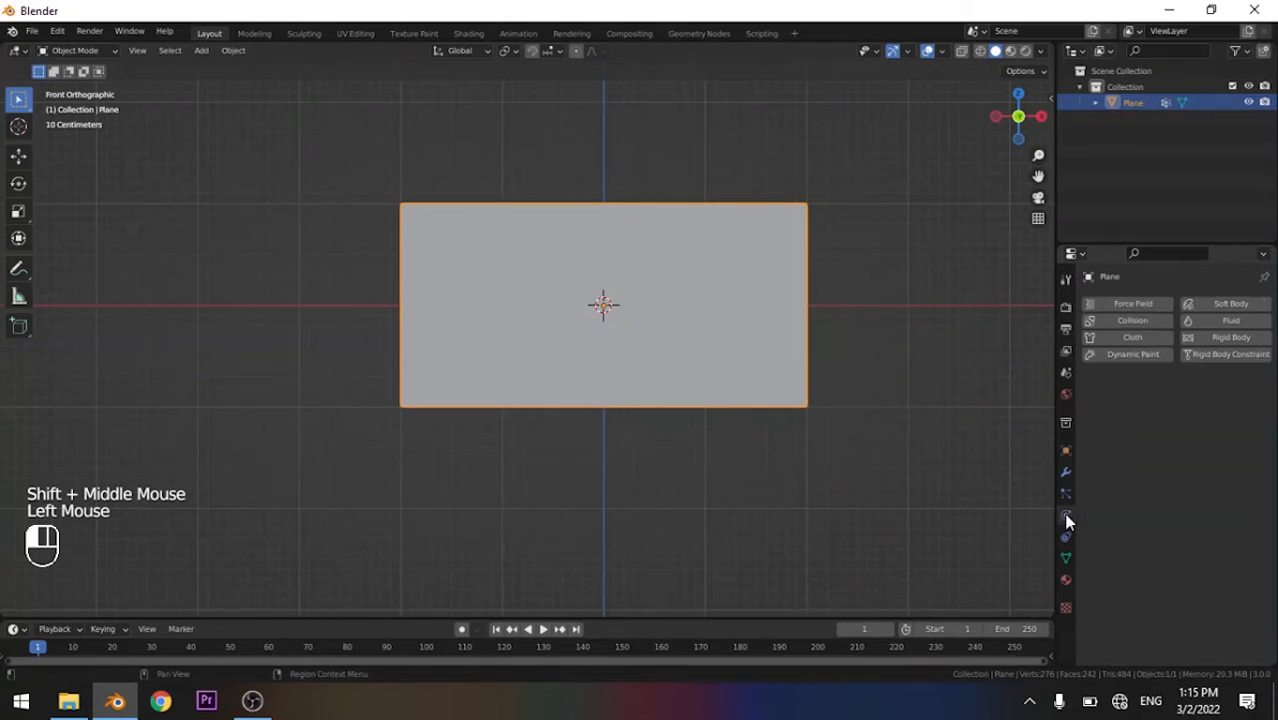
{"action": "left_click", "coordinate": [1141, 337]}
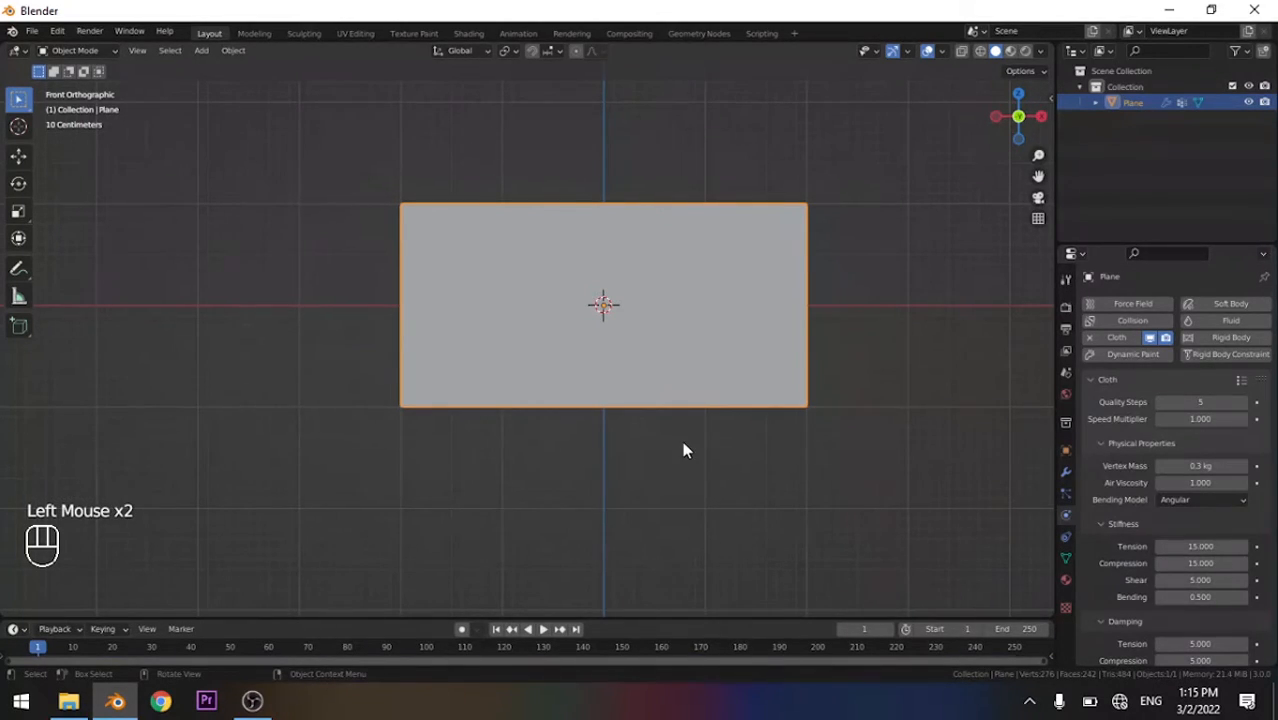
Play the cloth simulation without pinning to check how the plane moves, and return to frame 1
{"action": "key", "text": "space"}
{"action": "scroll", "coordinate": [683, 450], "scroll_direction": "down", "scroll_amount": 4}
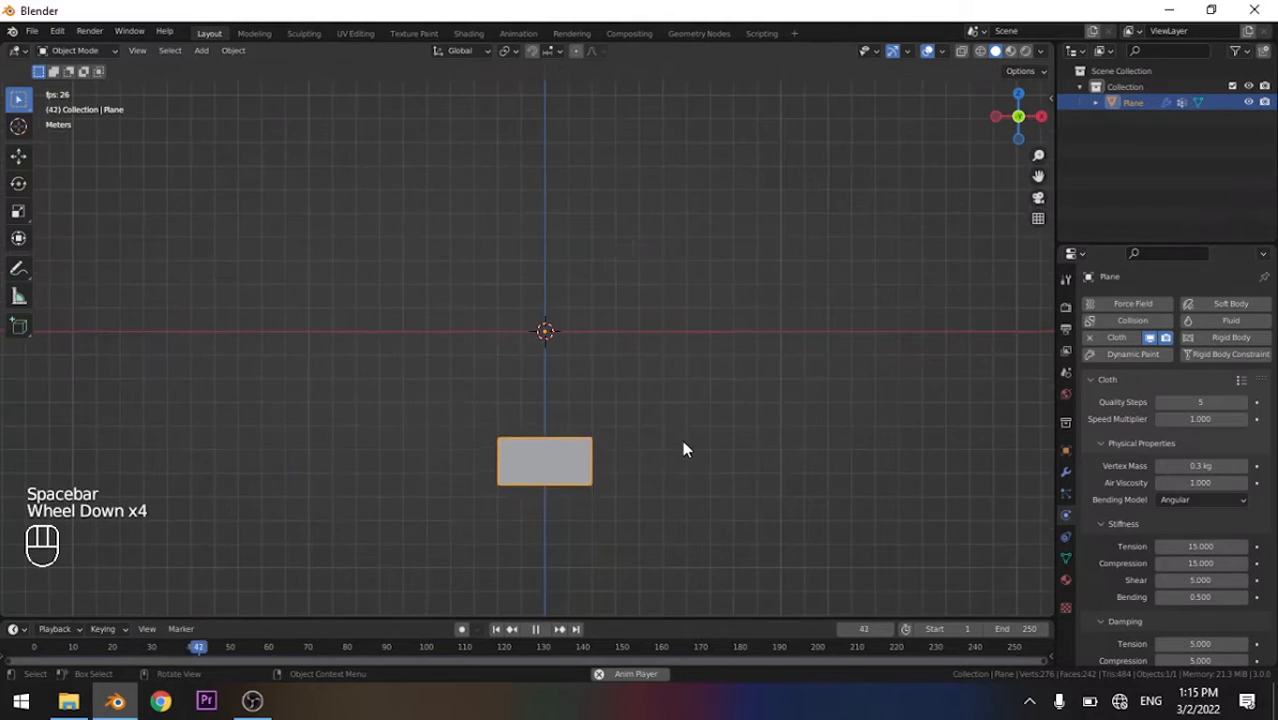
{"action": "key", "text": "Escape"}
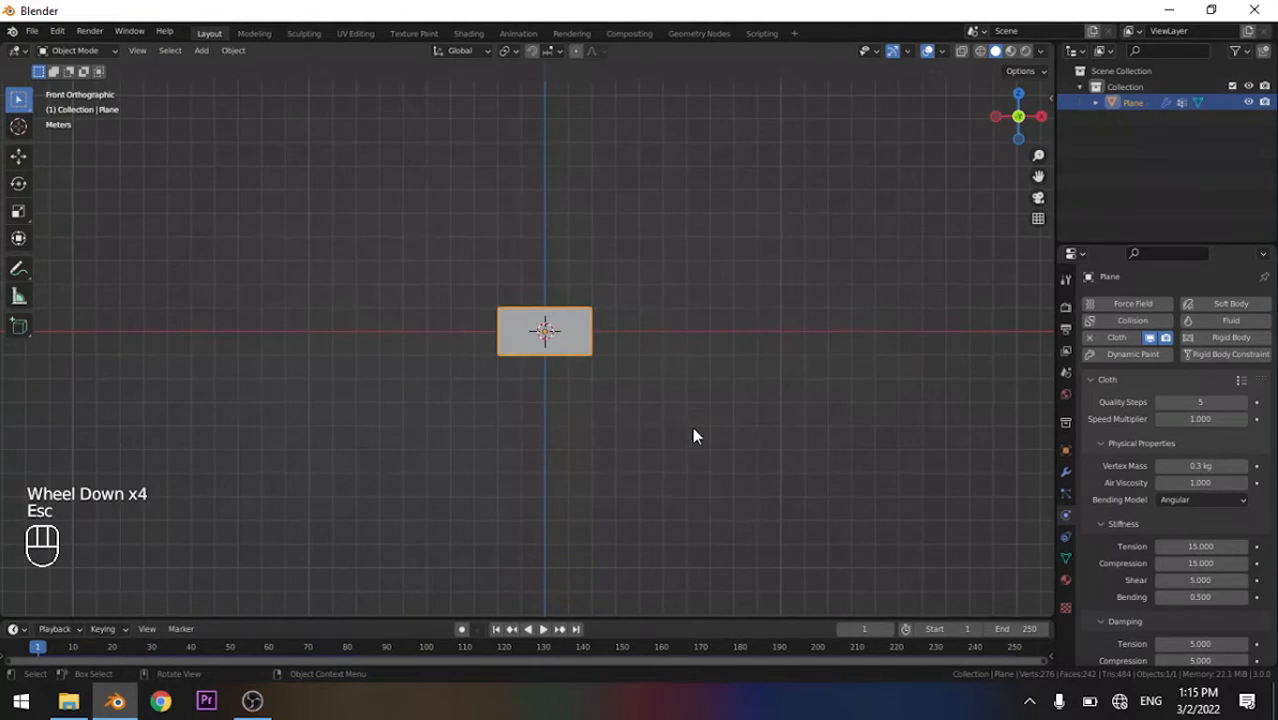
{"action": "scroll", "coordinate": [650, 420], "scroll_direction": "up", "scroll_amount": 4}
{"action": "middle_click_drag", "start_coordinate": [664, 322], "coordinate": [535, 346], "text": "shift"}
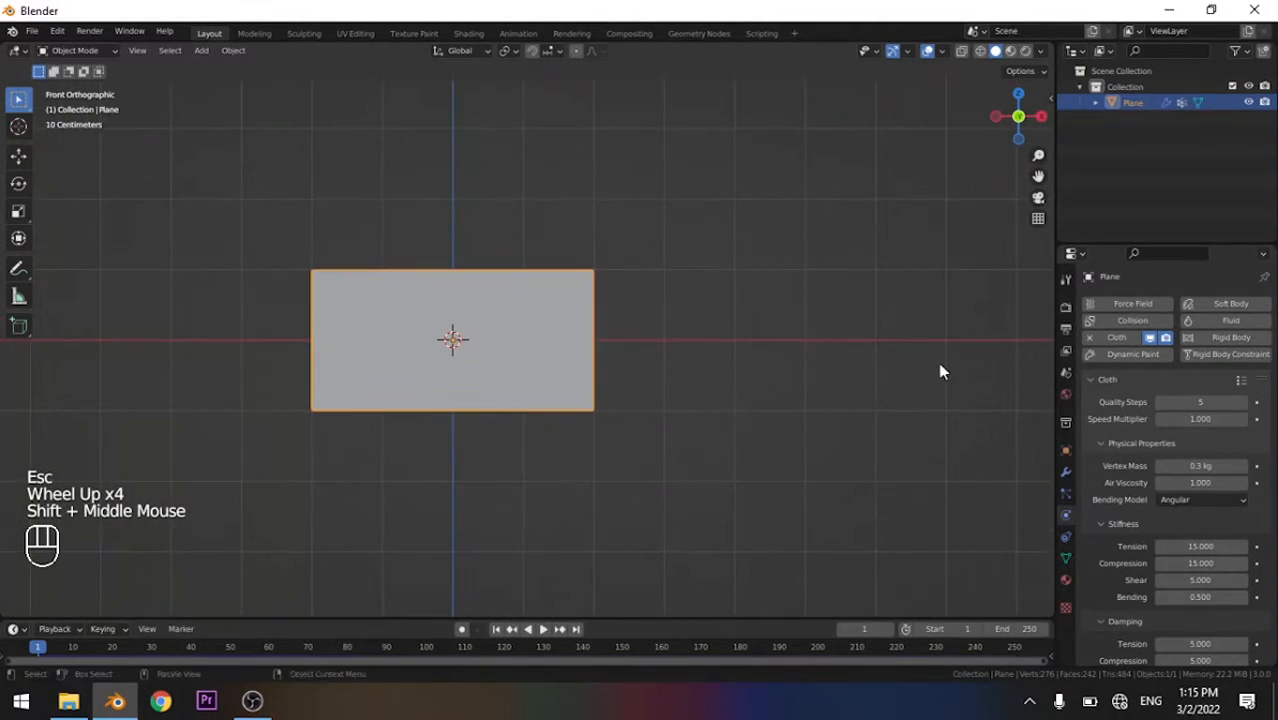
Set Pin as the Pin Group in the cloth's Shape settings
{"action": "scroll", "coordinate": [1170, 404], "scroll_direction": "down", "scroll_amount": 4}
{"action": "scroll", "coordinate": [1156, 441], "scroll_direction": "down", "scroll_amount": 3}
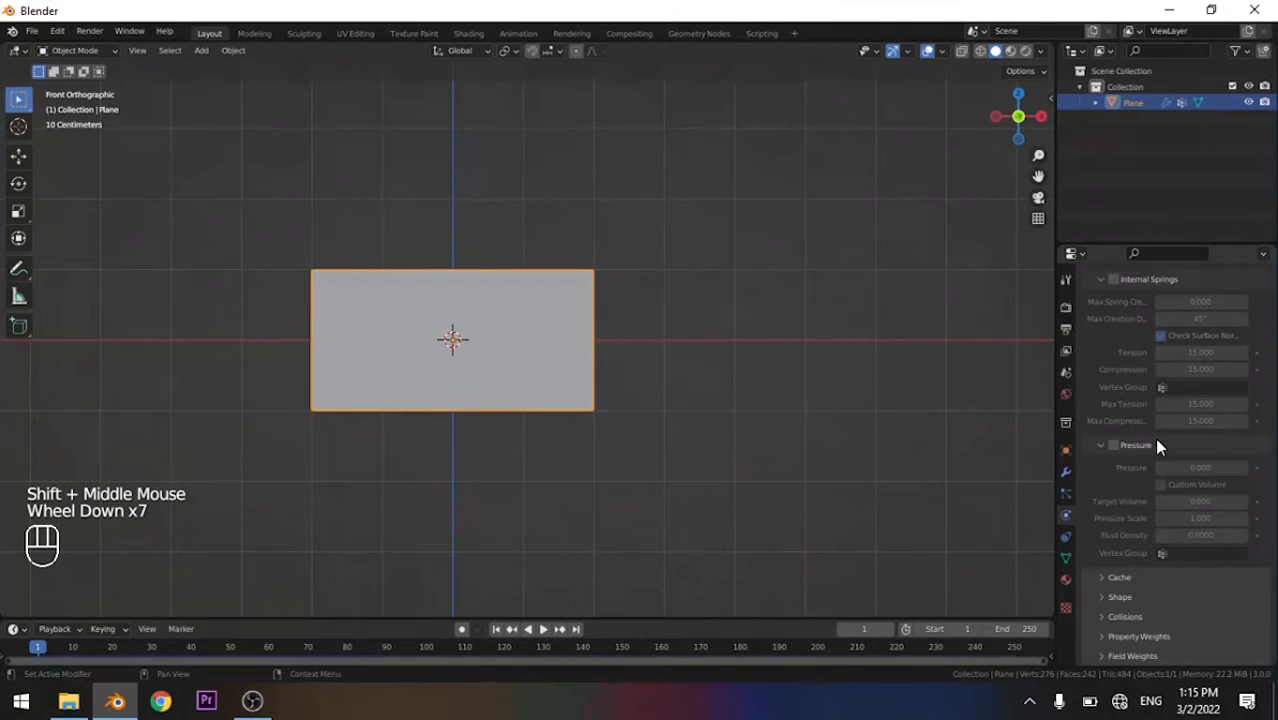
{"action": "scroll", "coordinate": [1156, 441], "scroll_direction": "up", "scroll_amount": 6}
{"action": "middle_click_drag", "start_coordinate": [430, 362], "coordinate": [530, 344], "text": "shift"}
{"action": "scroll", "coordinate": [620, 360], "scroll_direction": "up", "scroll_amount": 3}
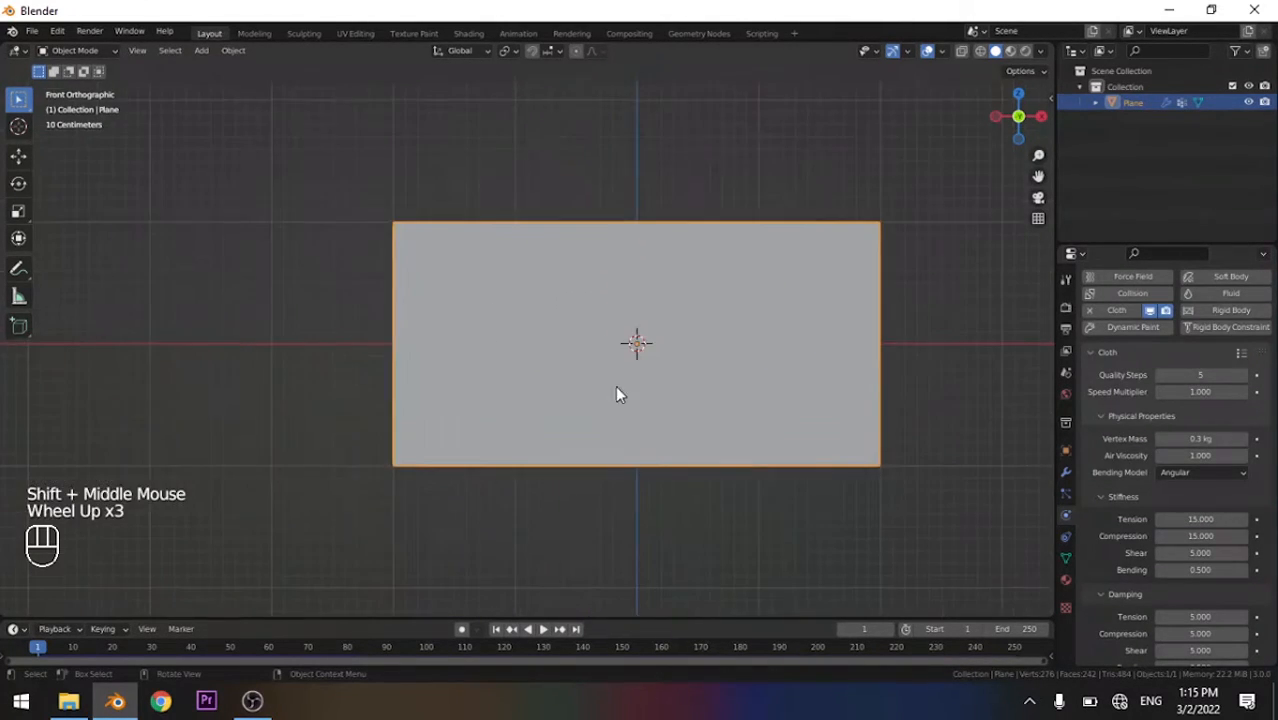
{"action": "scroll", "coordinate": [616, 394], "scroll_direction": "down", "scroll_amount": 4}
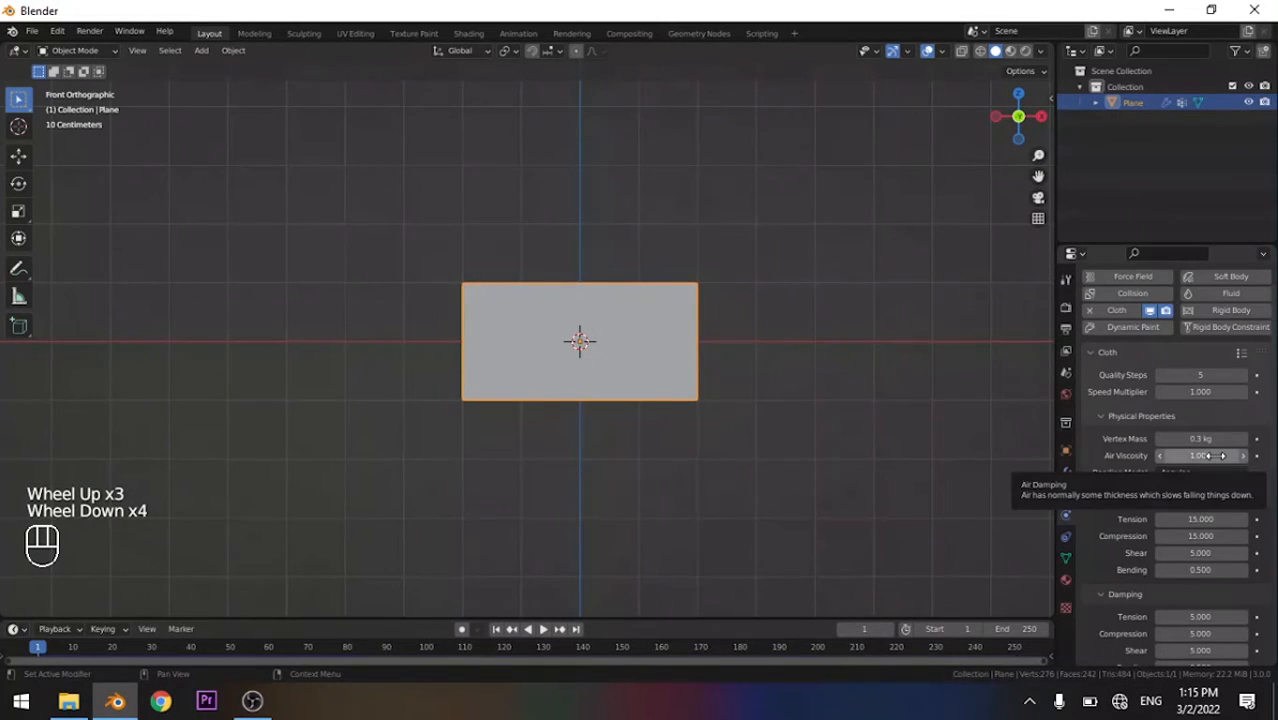
{"action": "scroll", "coordinate": [1270, 400], "scroll_direction": "down", "scroll_amount": 7}
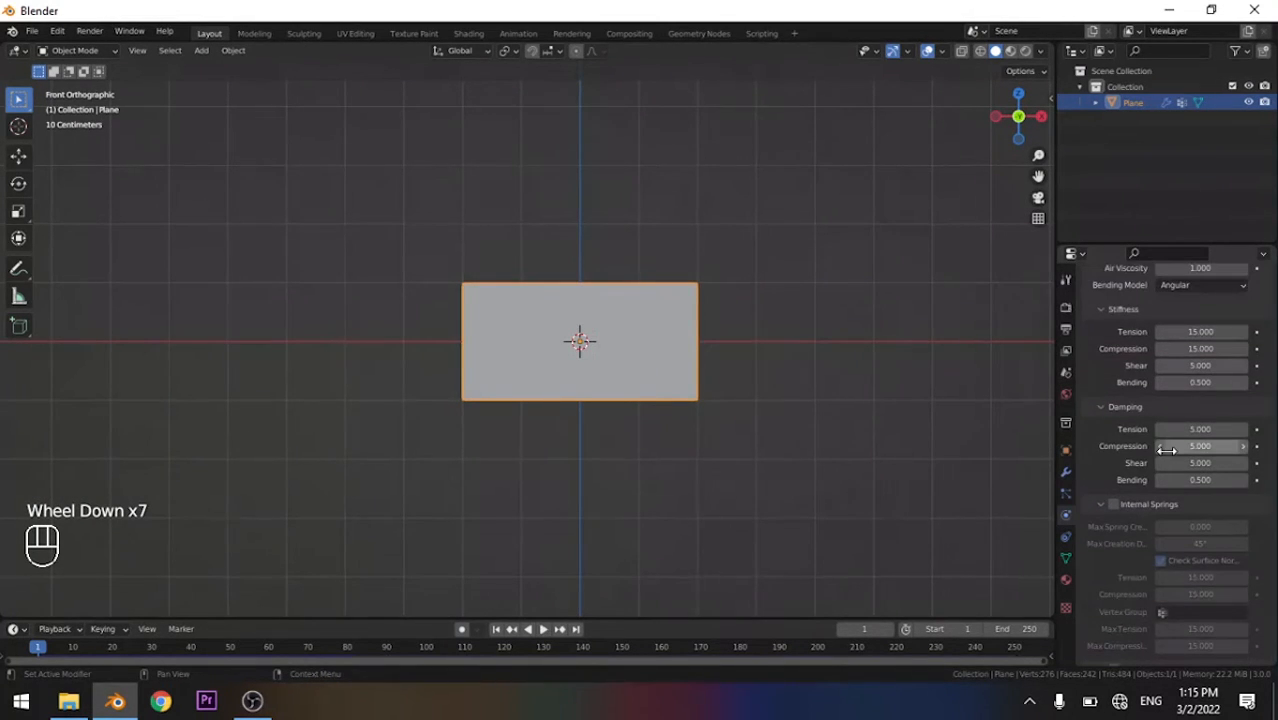
{"action": "scroll", "coordinate": [1167, 450], "scroll_direction": "down", "scroll_amount": 4}
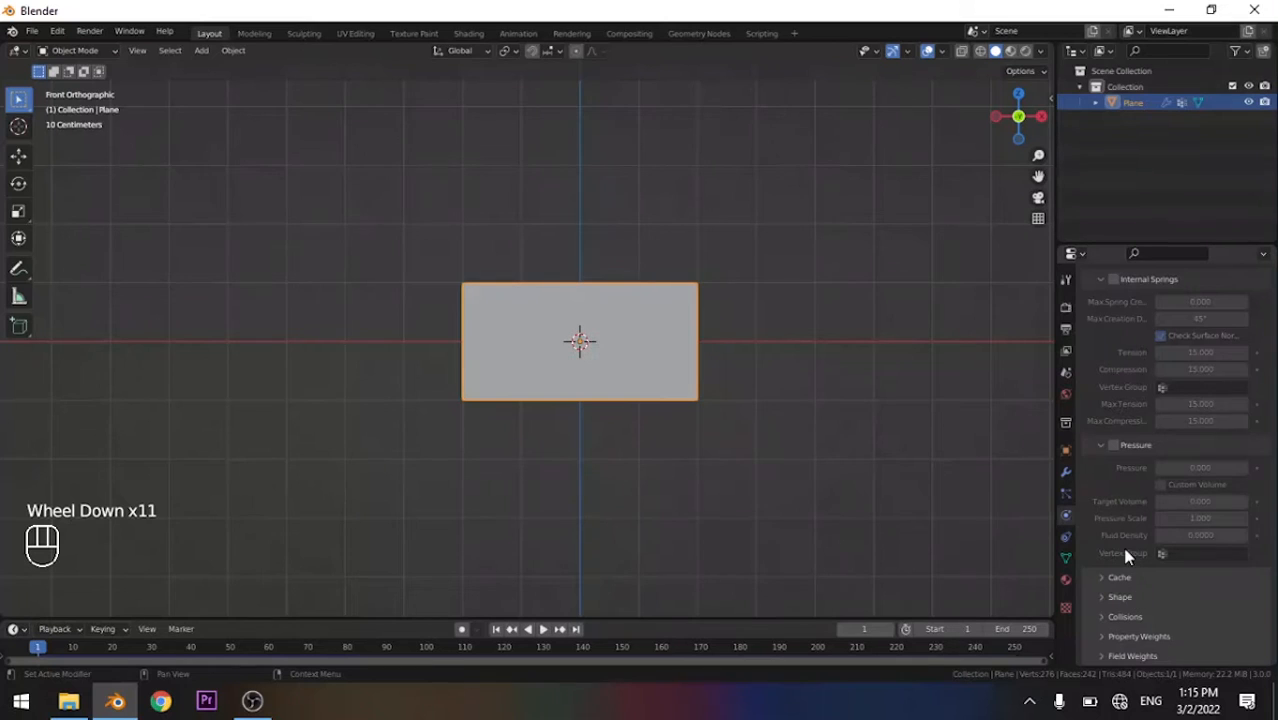
{"action": "left_click", "coordinate": [1128, 600]}
{"action": "scroll", "coordinate": [1150, 288], "scroll_direction": "down", "scroll_amount": 3}
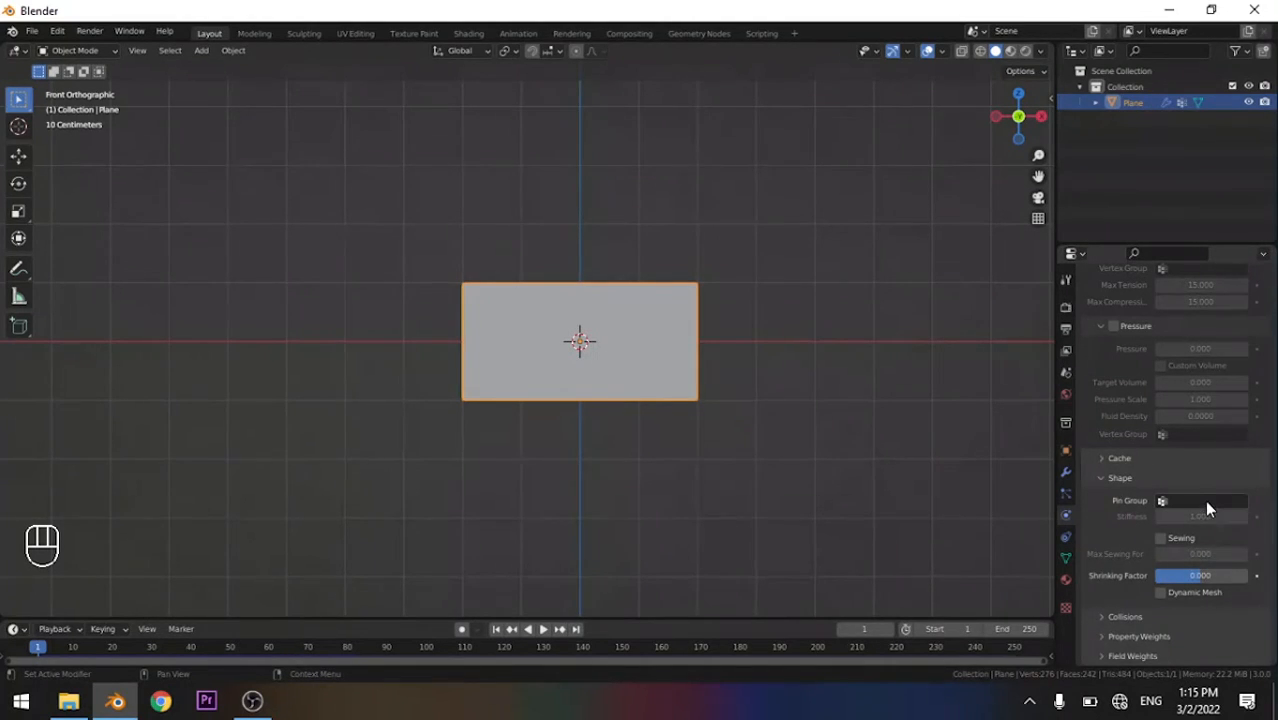
{"action": "left_click", "coordinate": [1204, 500]}
{"action": "left_click", "coordinate": [1131, 524]}
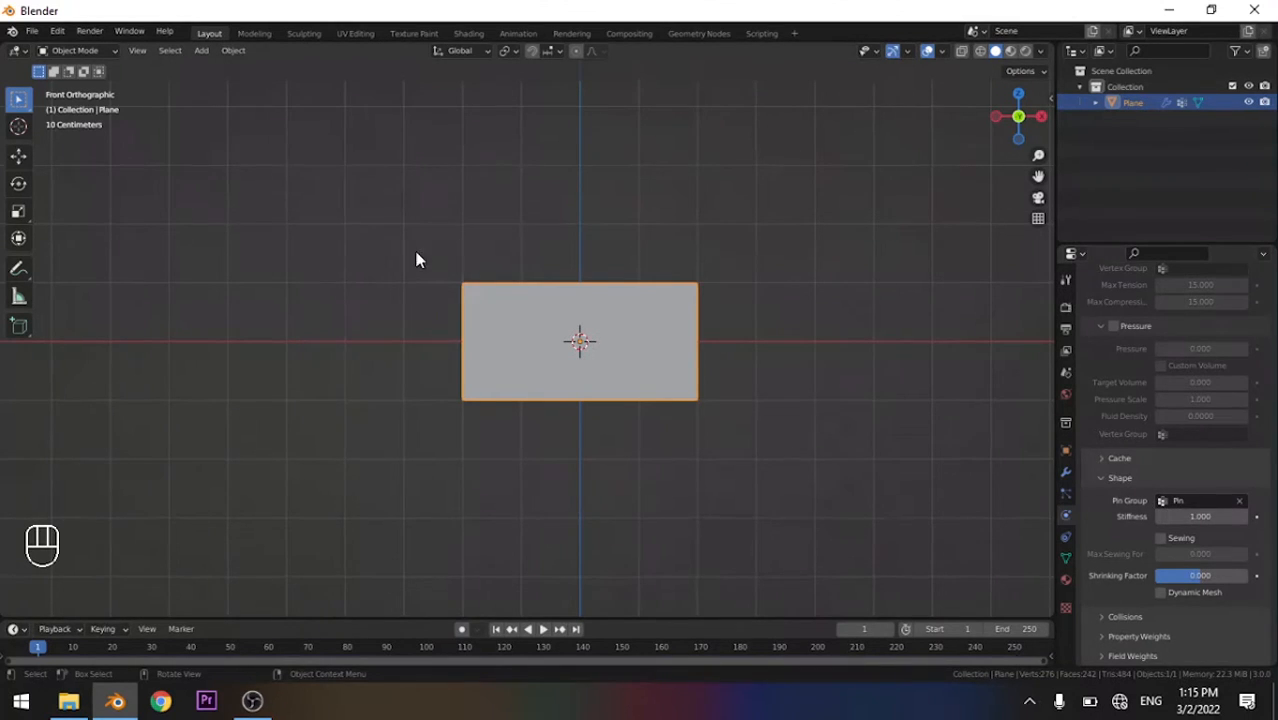
Play the pinned cloth simulation, view its folds up close and from the front, and return to frame 1
{"action": "key", "text": "space"}
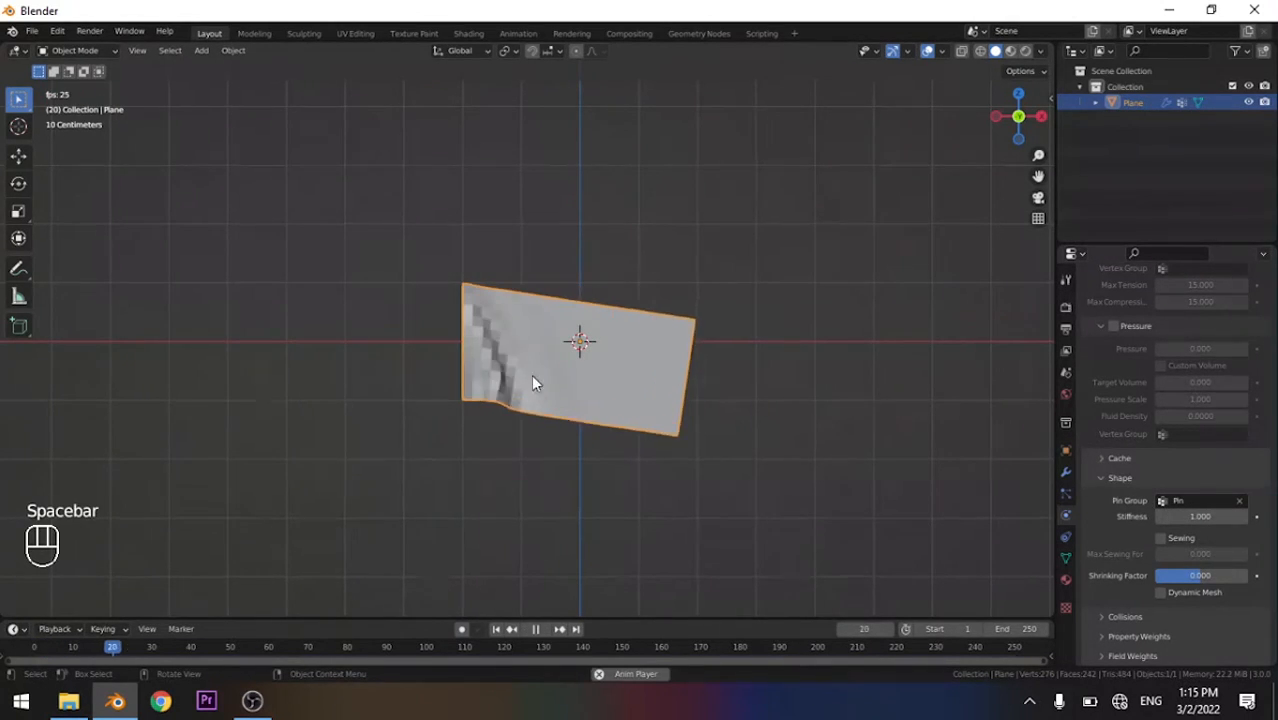
{"action": "middle_click_drag", "start_coordinate": [613, 414], "coordinate": [579, 434]}
{"action": "scroll", "coordinate": [742, 435], "scroll_direction": "up", "scroll_amount": 4}
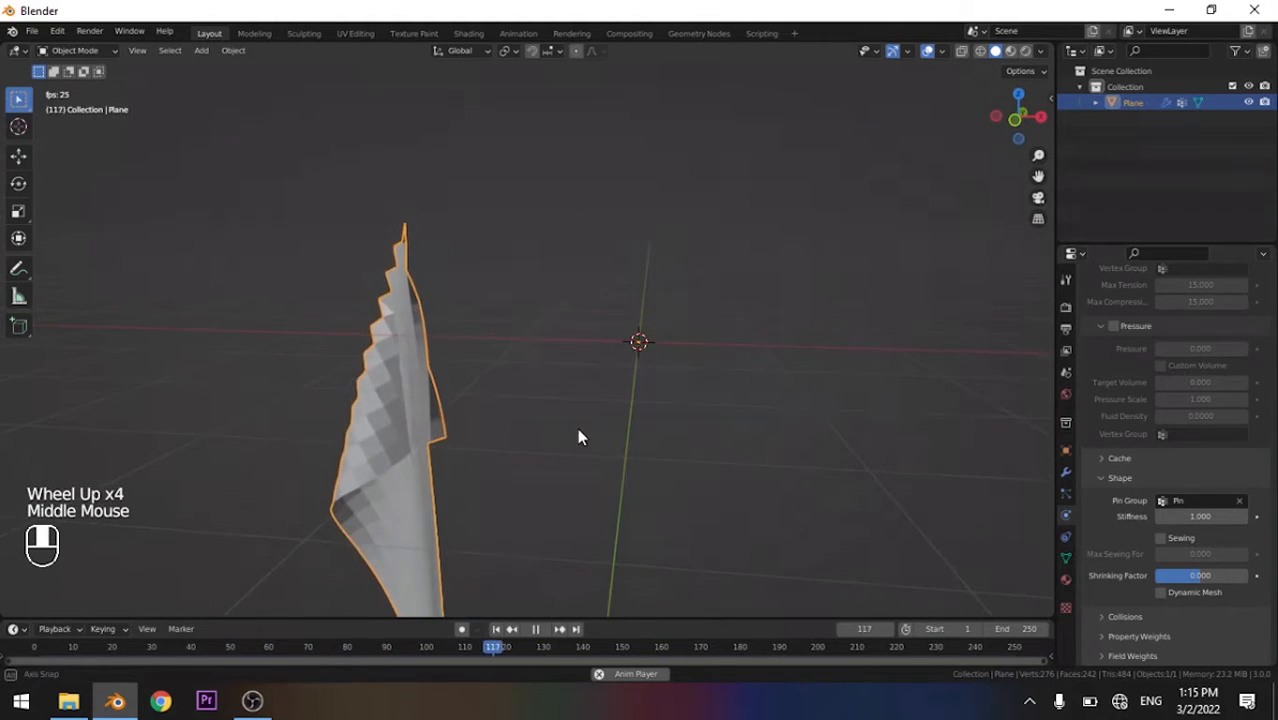
{"action": "middle_click_drag", "start_coordinate": [422, 437], "coordinate": [579, 423], "text": "shift"}
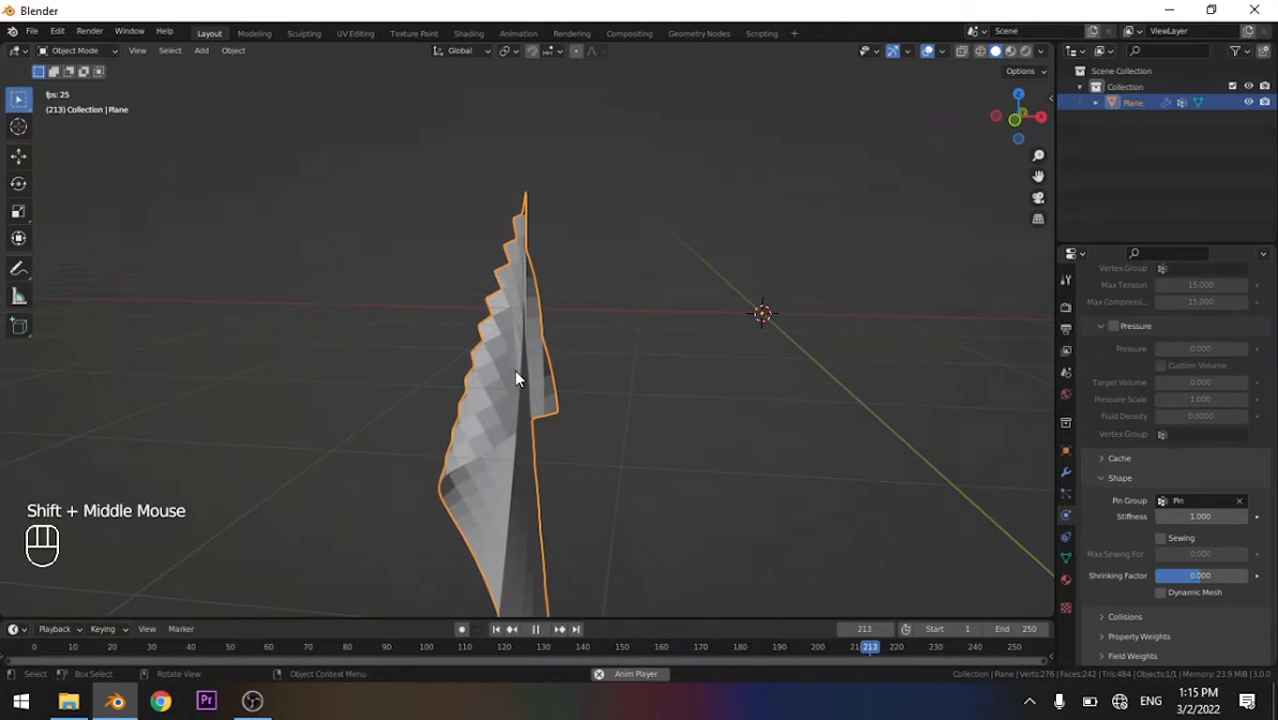
{"action": "key", "text": "KP_1"}
{"action": "key", "text": "shift+Left"}
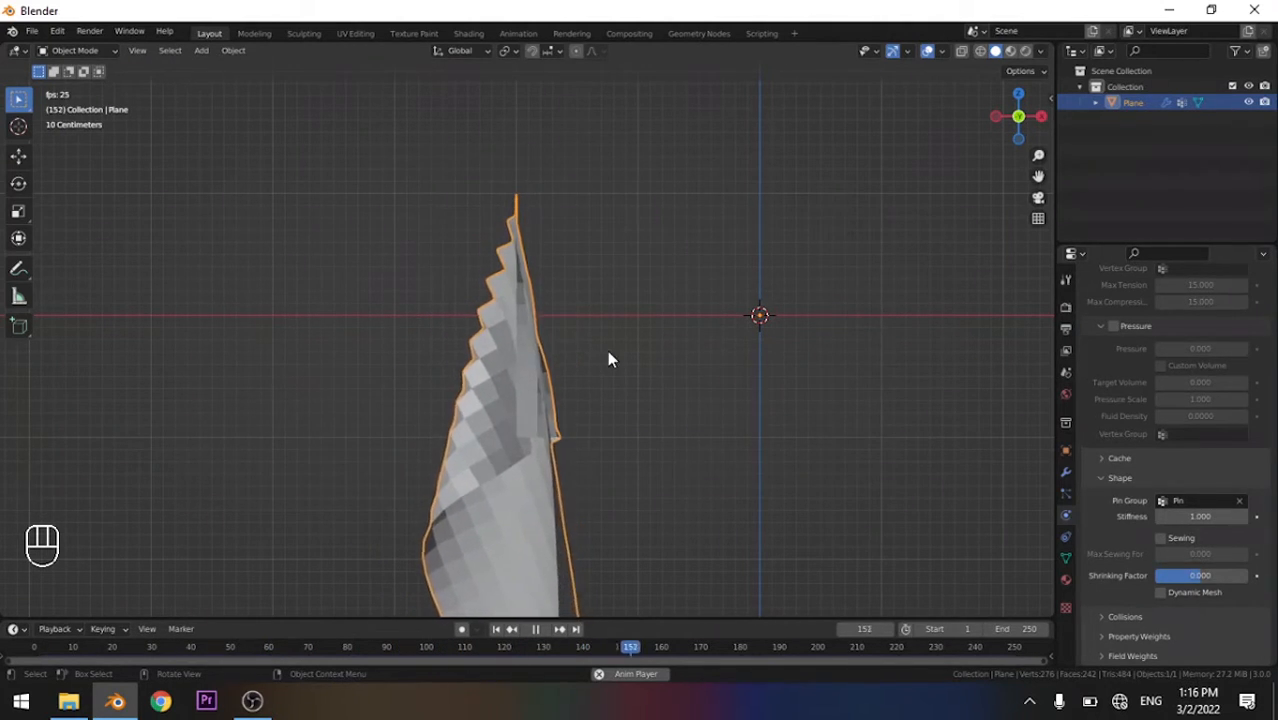
{"action": "key", "text": "Escape"}
Add a Wind force field at the scene origin
{"action": "scroll", "coordinate": [678, 480], "scroll_direction": "down", "scroll_amount": 3}
{"action": "key", "text": "shift+a"}
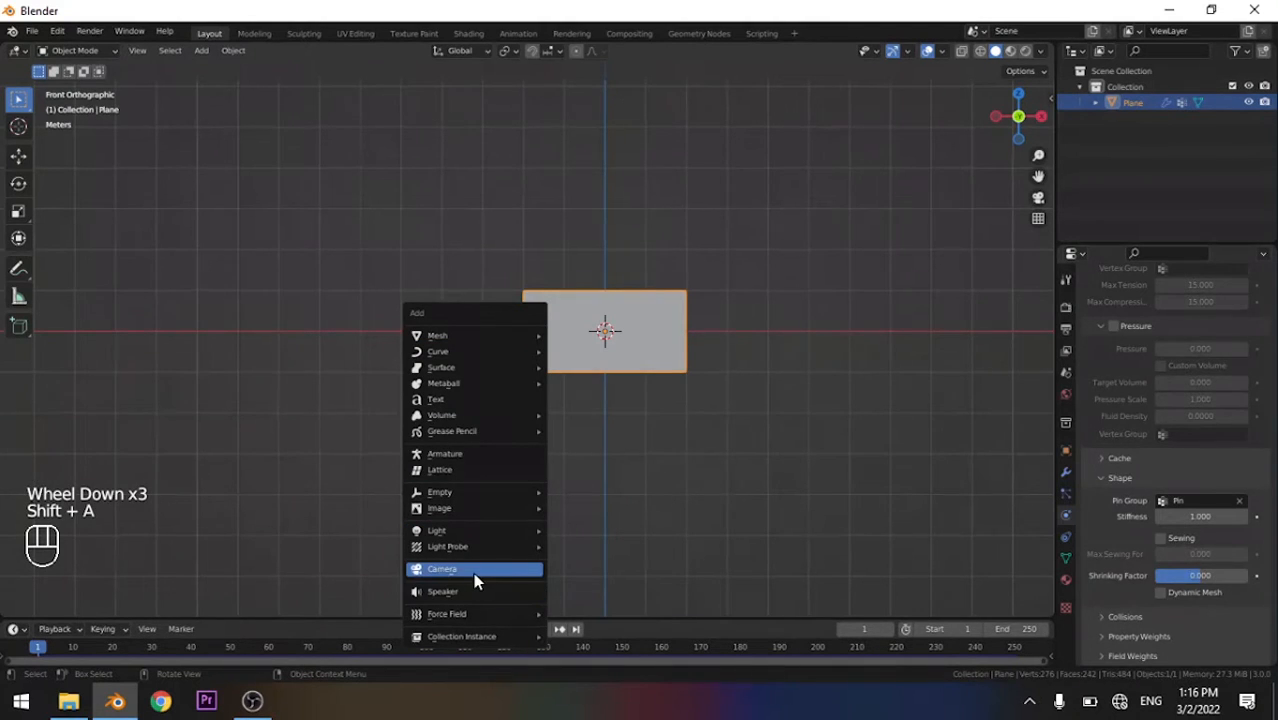
{"action": "mouse_move", "coordinate": [460, 495]}
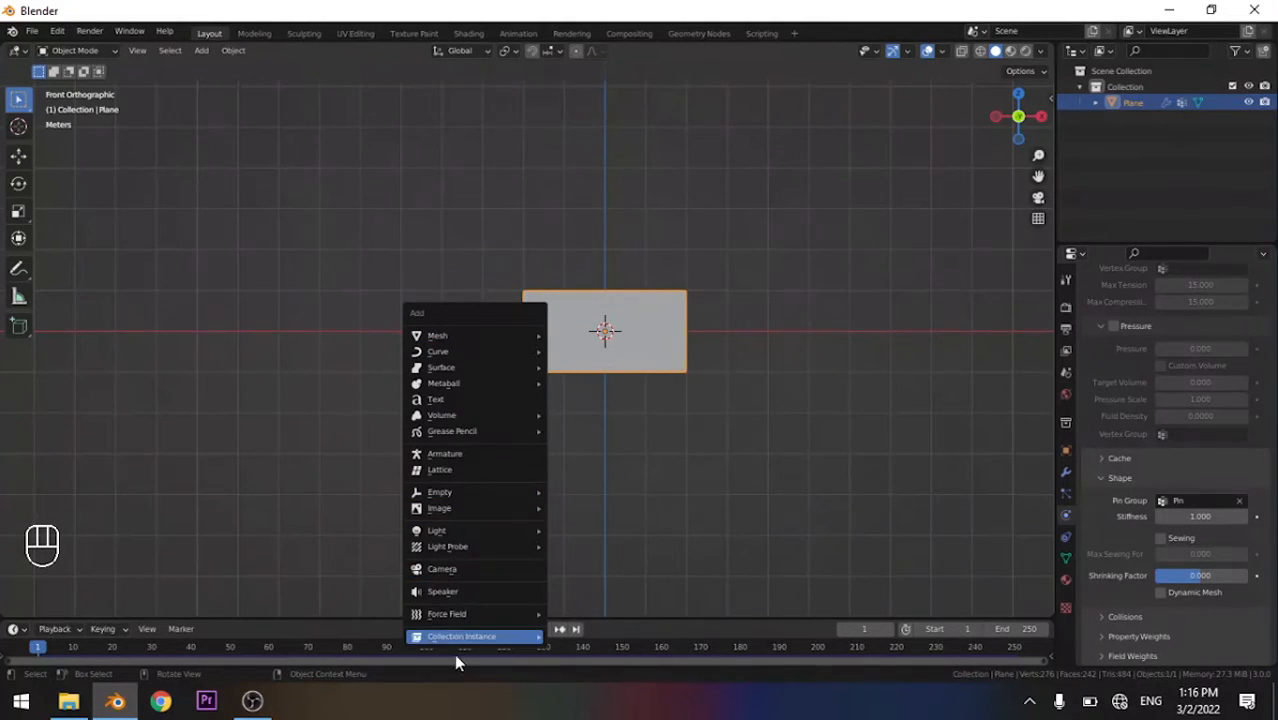
{"action": "mouse_move", "coordinate": [456, 616]}
{"action": "left_click", "coordinate": [583, 426]}
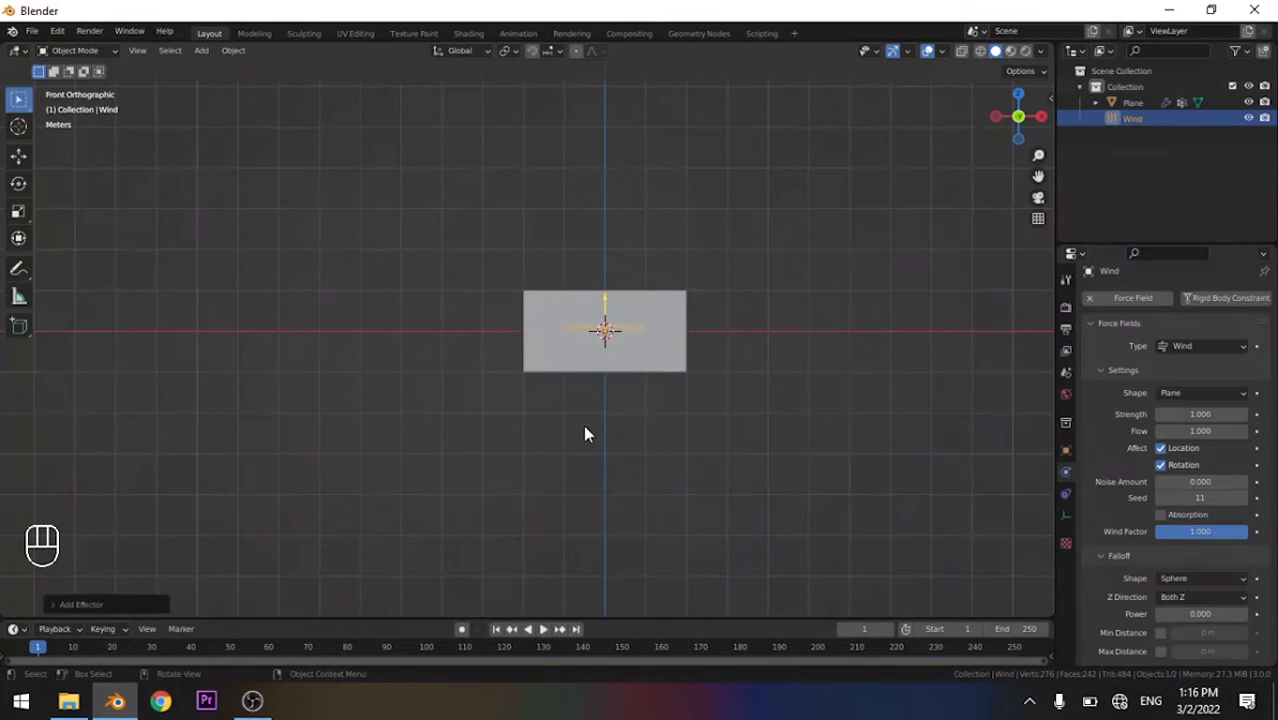
Rotate the wind field to point along positive X and move it about 6 m along negative X from the plane
{"action": "key", "text": "r"}
{"action": "key", "text": "ctrl"}
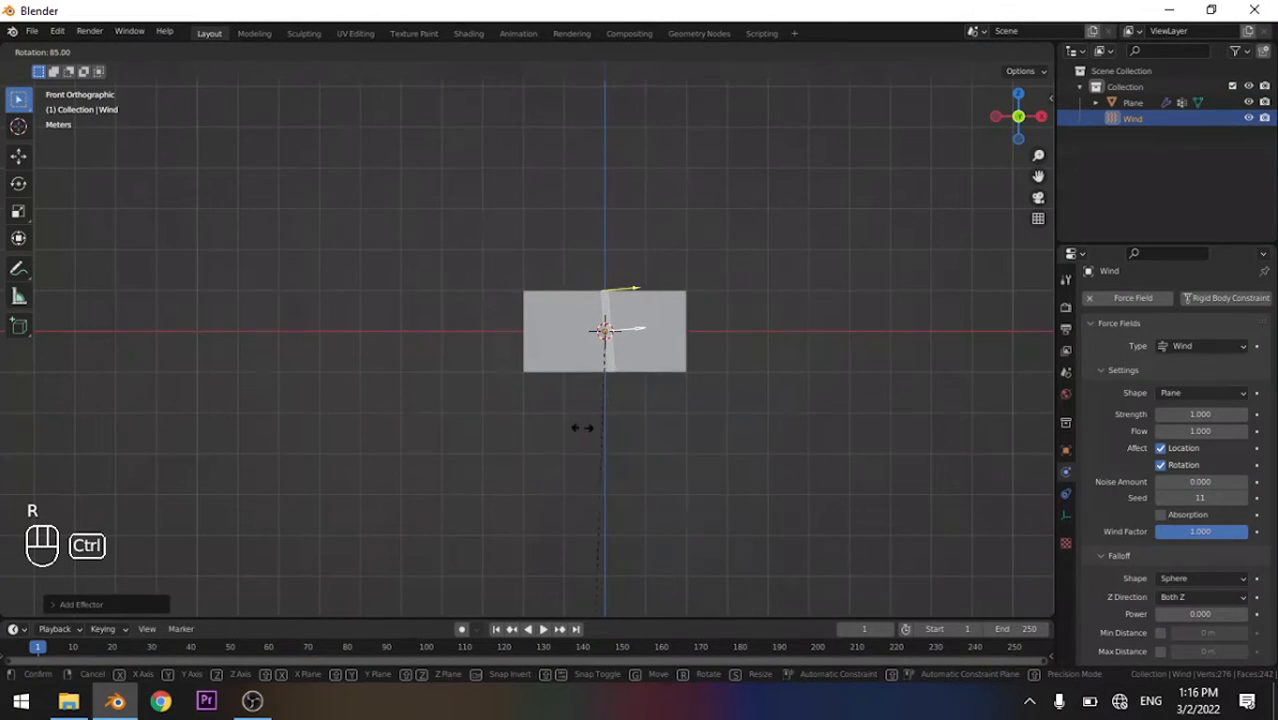
{"action": "left_click", "coordinate": [524, 418]}
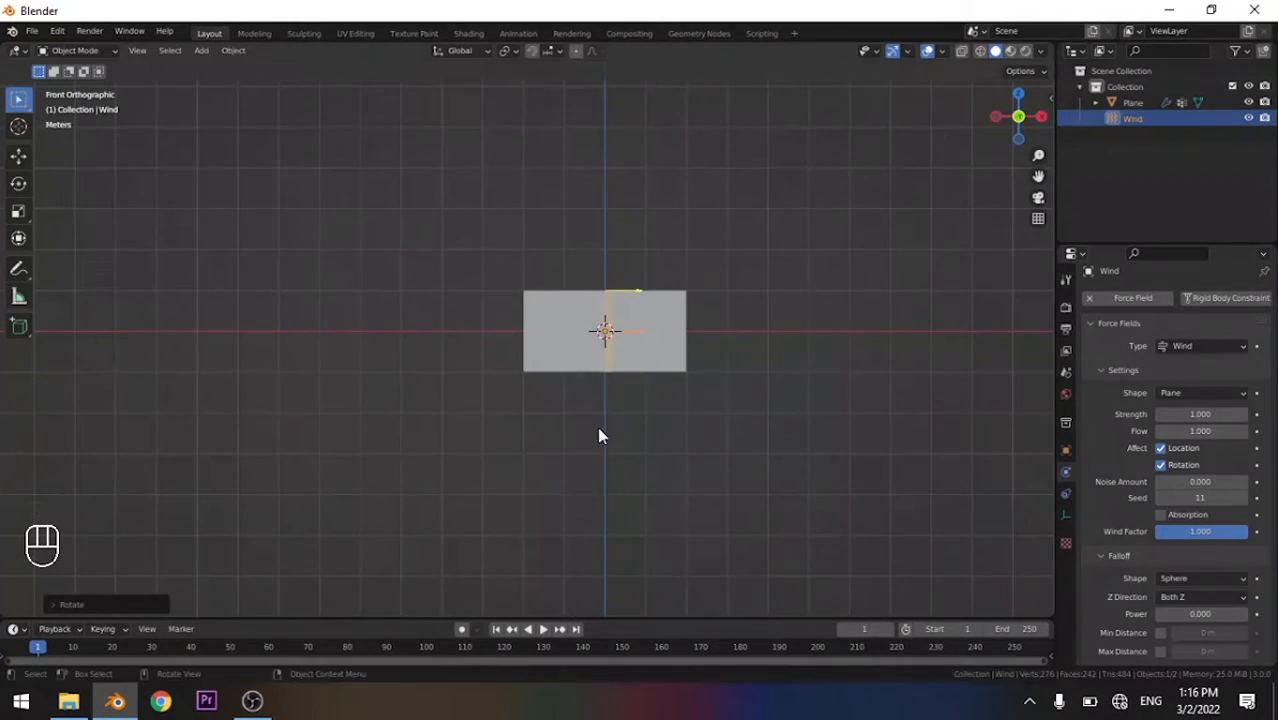
{"action": "key", "text": "g"}
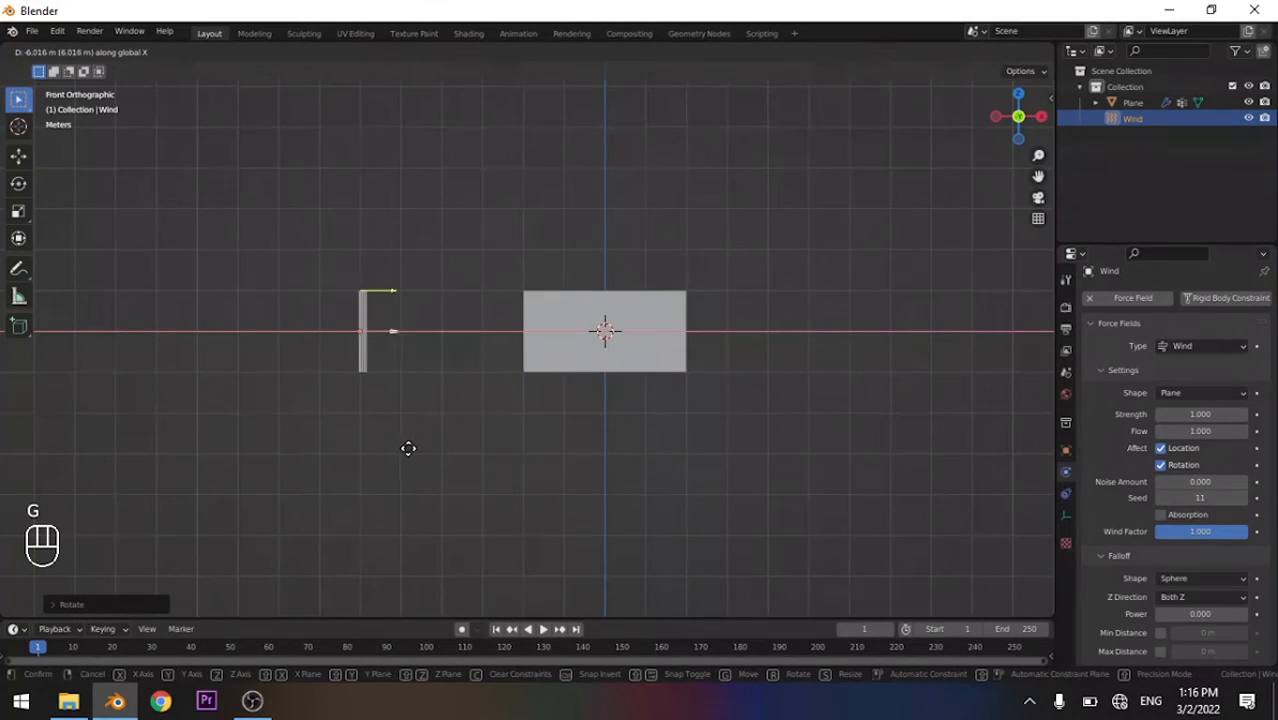
{"action": "left_click", "coordinate": [406, 448]}
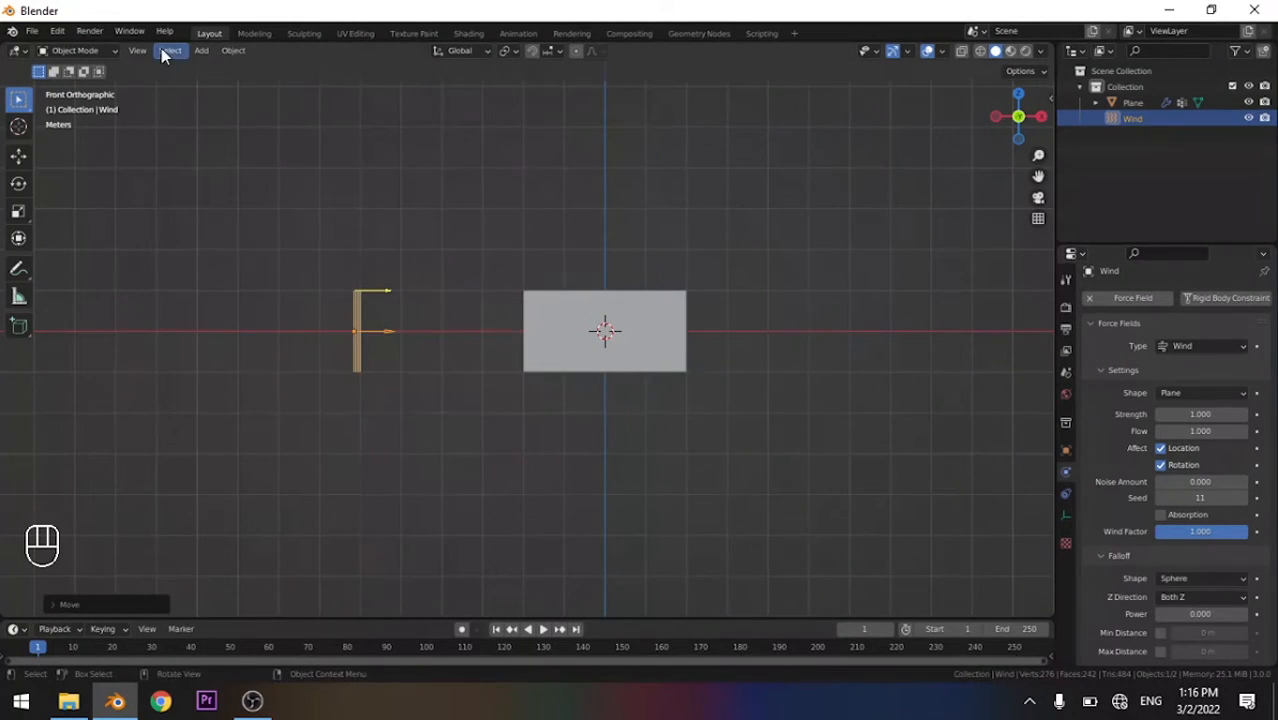
Set the wind's Strength to about 306 while the cloth simulation plays, and stop the playback
{"action": "key", "text": "space"}
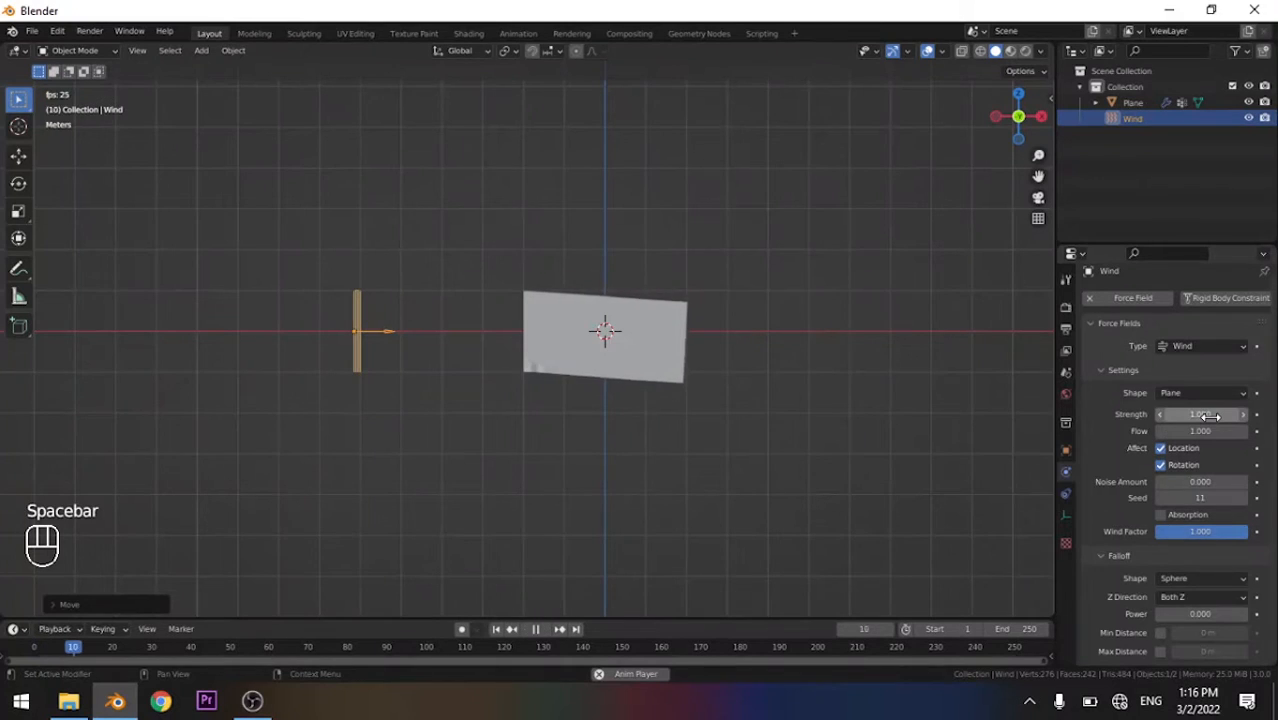
{"action": "left_click_drag", "start_coordinate": [1210, 415], "coordinate": [1277, 415]}
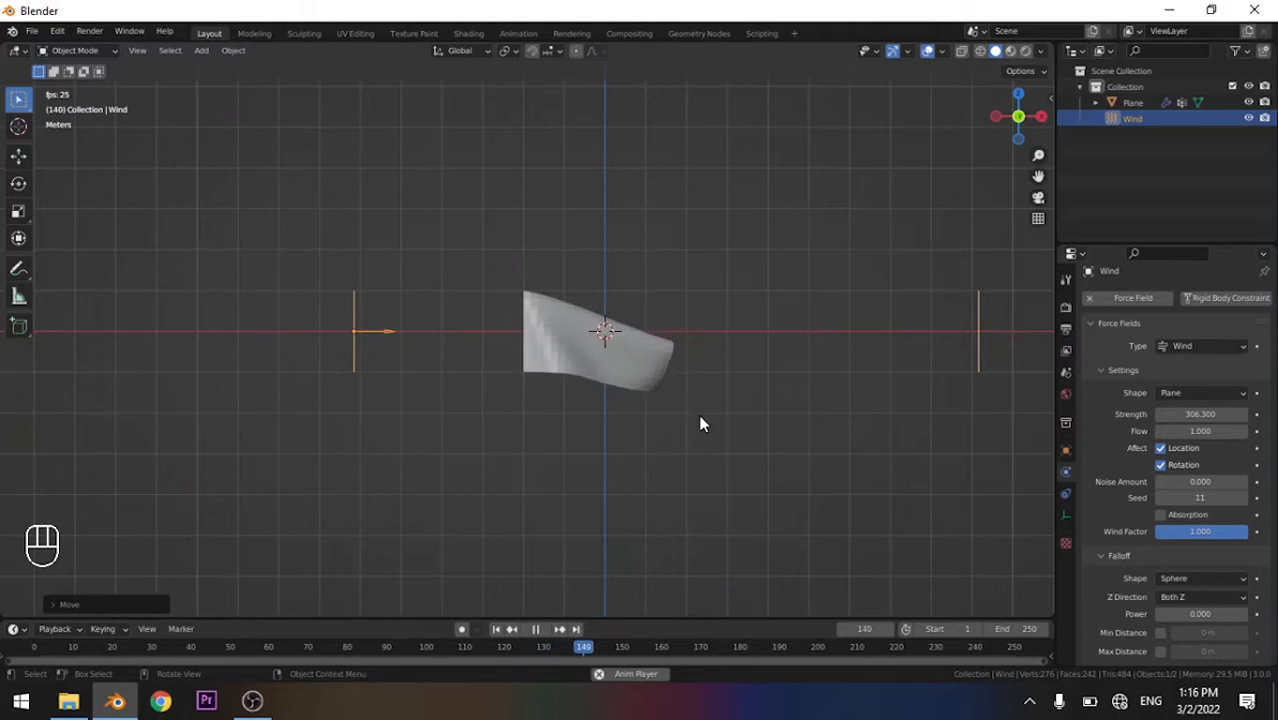
{"action": "key", "text": "space"}
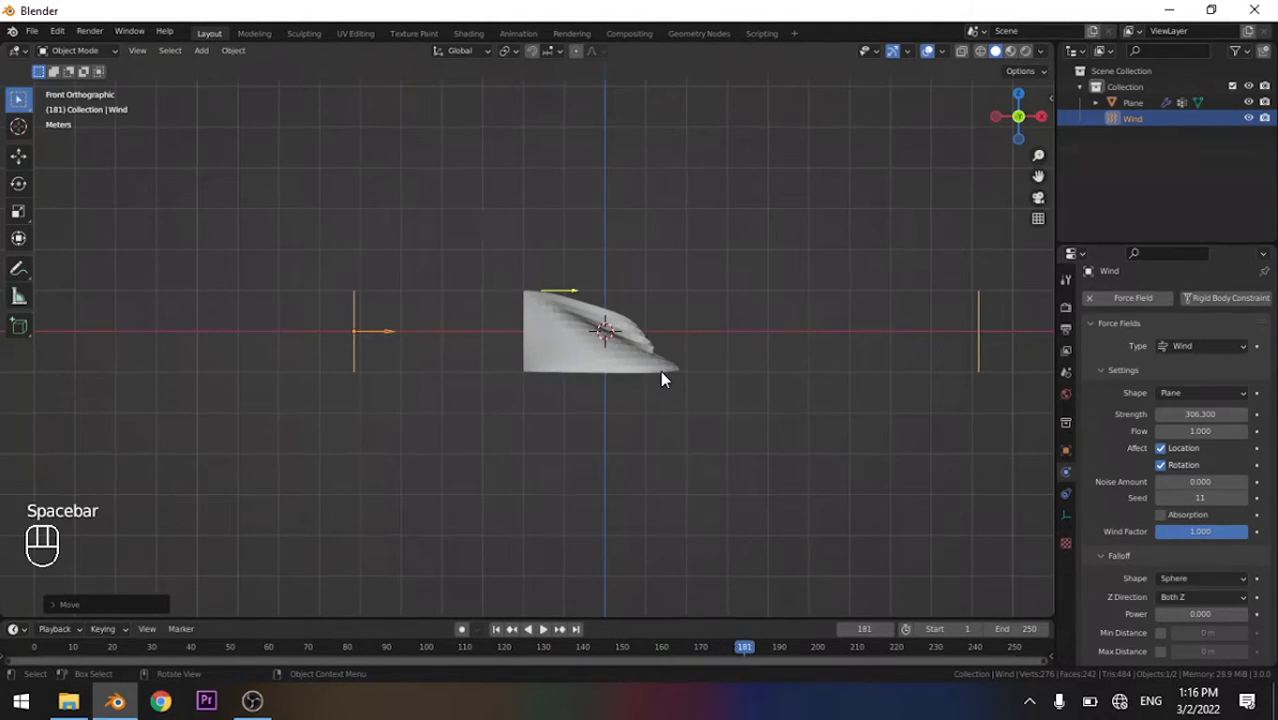
Examine the wind-blown cloth from several angles at different frames, checking how its folds pass through each other
{"action": "middle_click_drag", "start_coordinate": [662, 378], "coordinate": [643, 350]}
{"action": "scroll", "coordinate": [643, 350], "scroll_direction": "up", "scroll_amount": 4}
{"action": "scroll", "coordinate": [716, 439], "scroll_direction": "down", "scroll_amount": 1}
{"action": "middle_click_drag", "start_coordinate": [716, 439], "coordinate": [543, 342]}
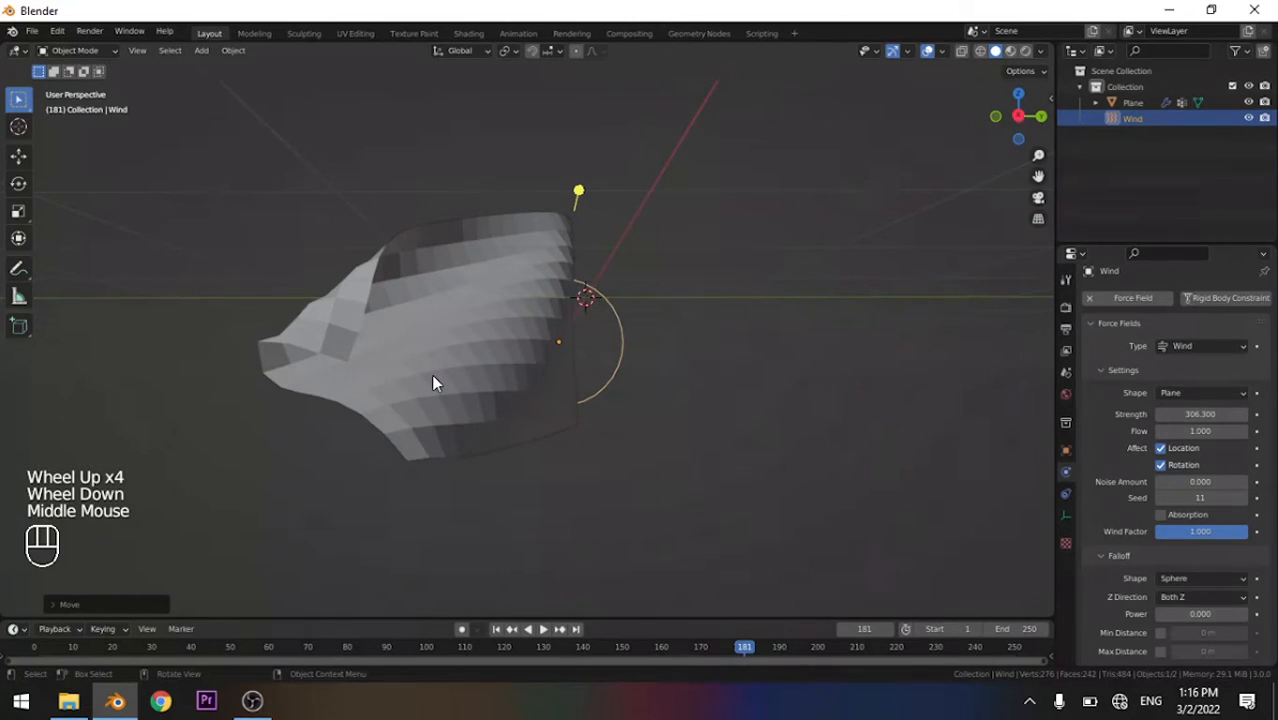
{"action": "key", "text": "space"}
{"action": "key", "text": "space"}
{"action": "key", "text": "space"}
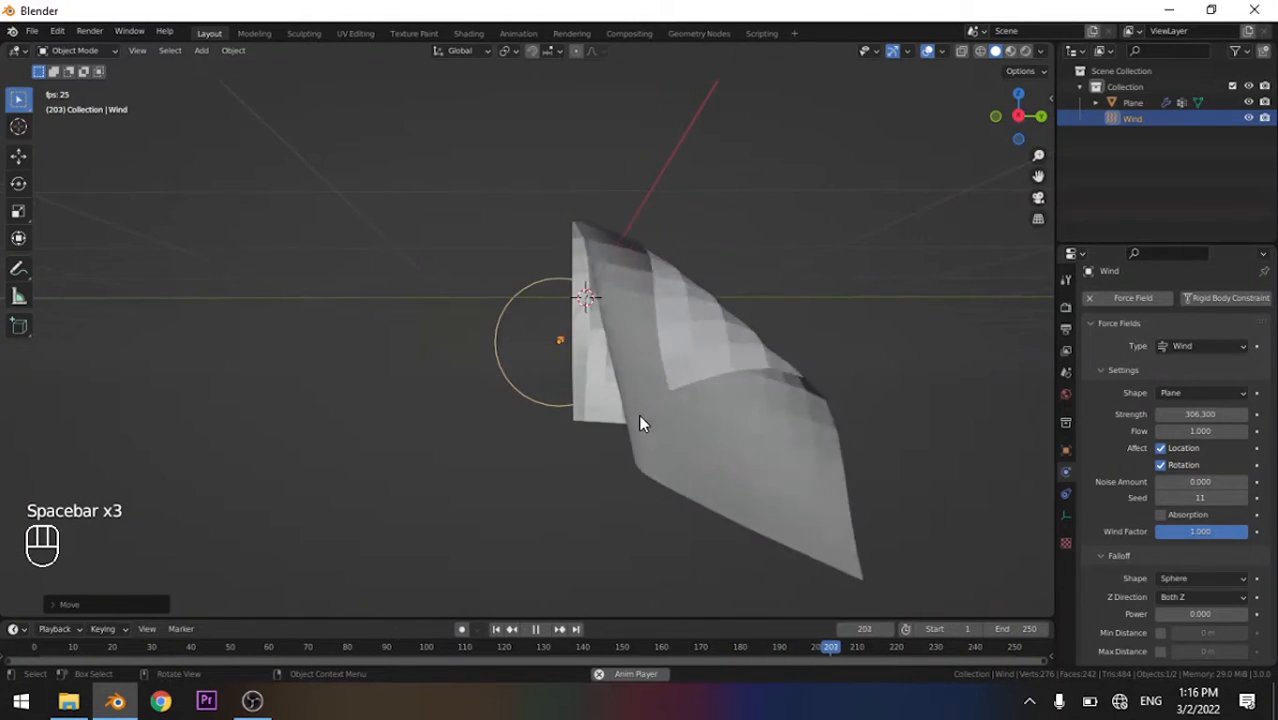
{"action": "key", "text": "space"}
{"action": "middle_click_drag", "start_coordinate": [607, 430], "coordinate": [1067, 440]}
{"action": "scroll", "coordinate": [1208, 532], "scroll_direction": "down", "scroll_amount": 3}
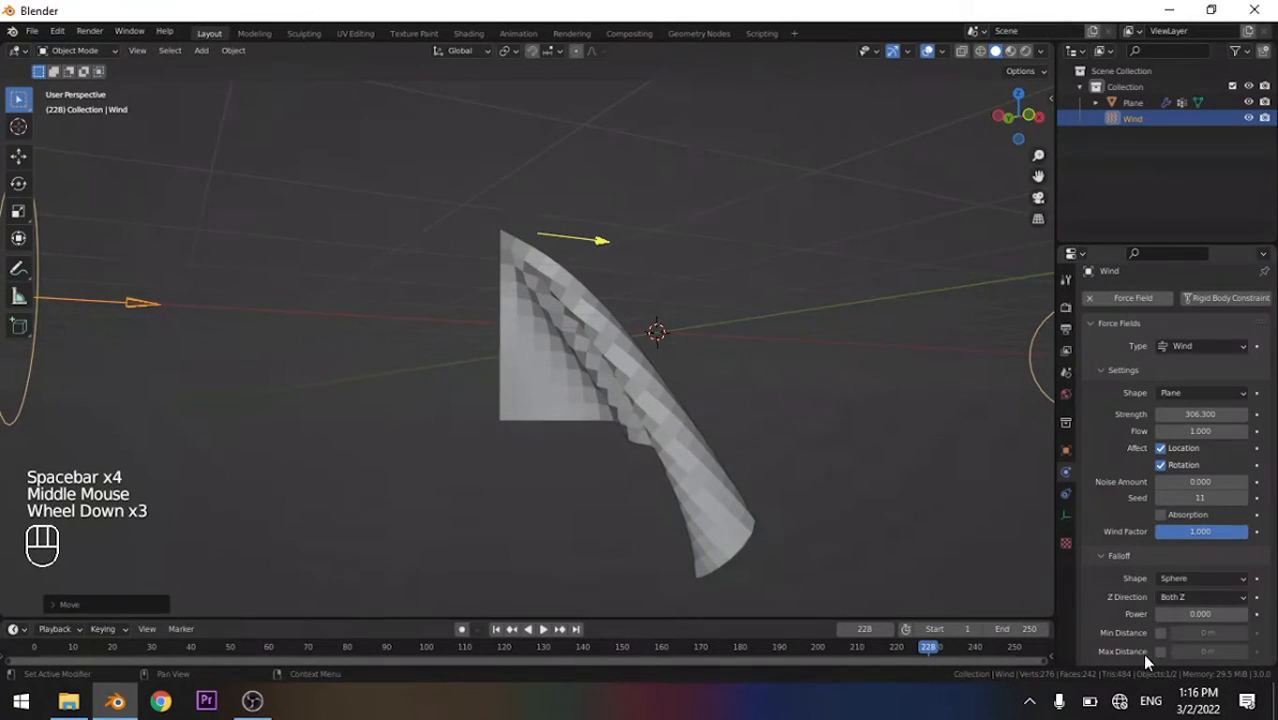
Rename the plane as Flag
{"action": "left_click", "coordinate": [503, 360]}
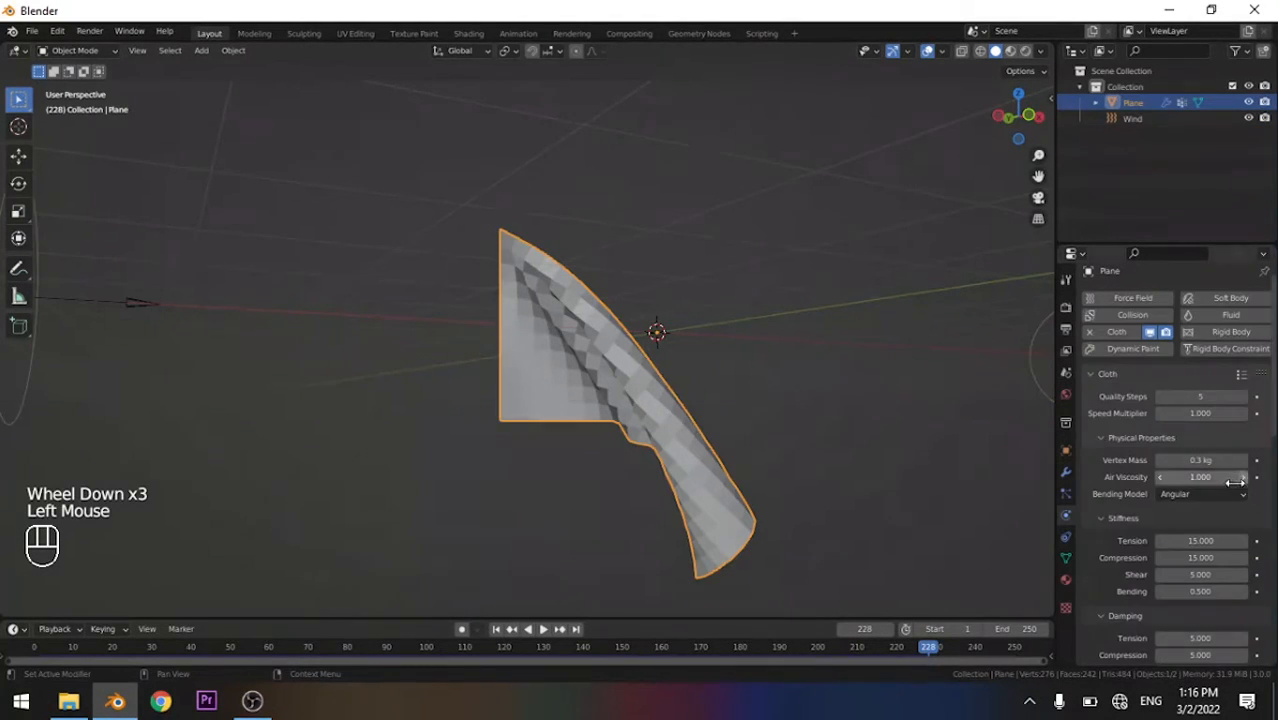
{"action": "scroll", "coordinate": [1233, 482], "scroll_direction": "down", "scroll_amount": 7}
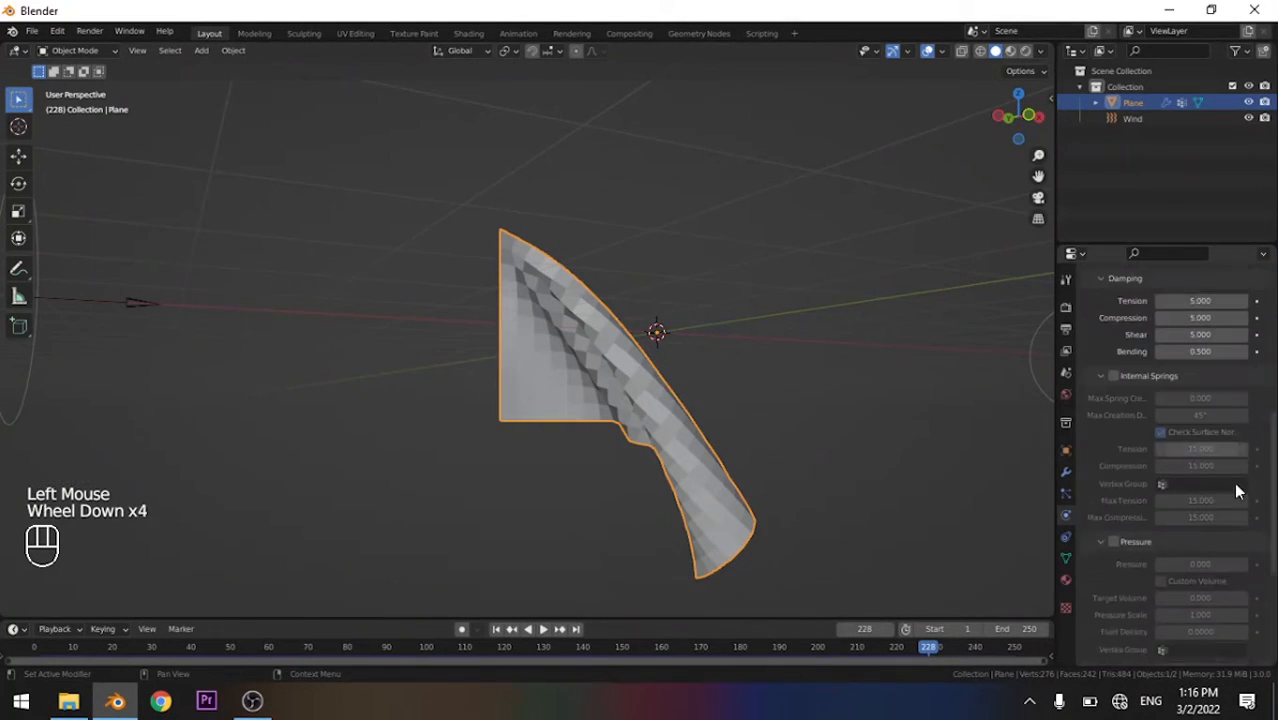
{"action": "double_click", "coordinate": [1137, 101]}
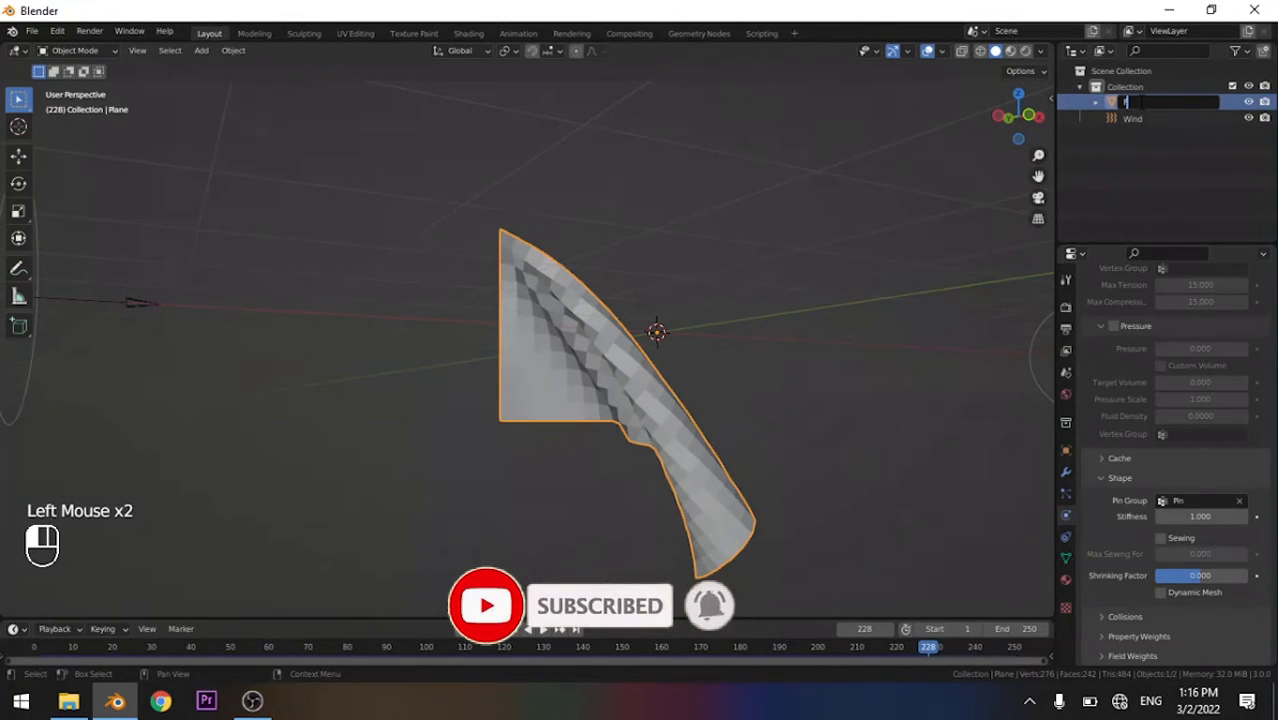
{"action": "type", "text": "Flag"}
{"action": "key", "text": "Return"}
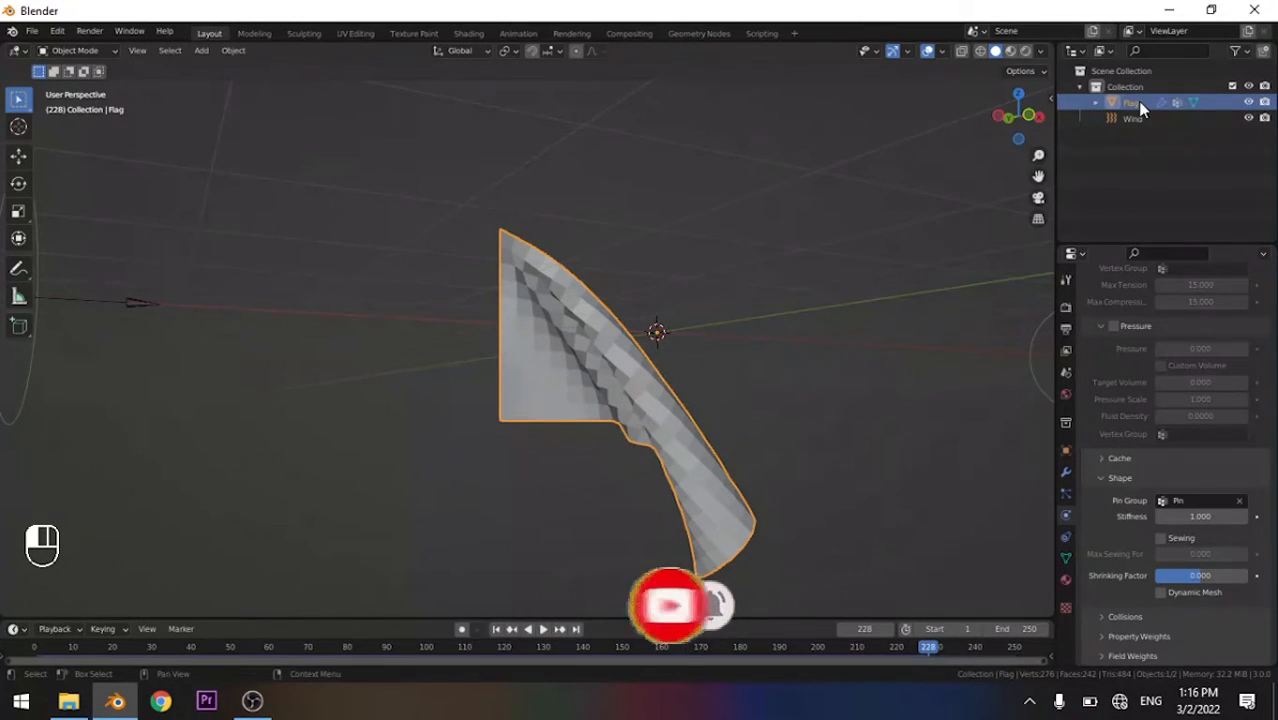
Enable Self Collisions in the flag's cloth collision settings
{"action": "left_click", "coordinate": [1128, 616]}
{"action": "scroll", "coordinate": [1203, 500], "scroll_direction": "down", "scroll_amount": 2}
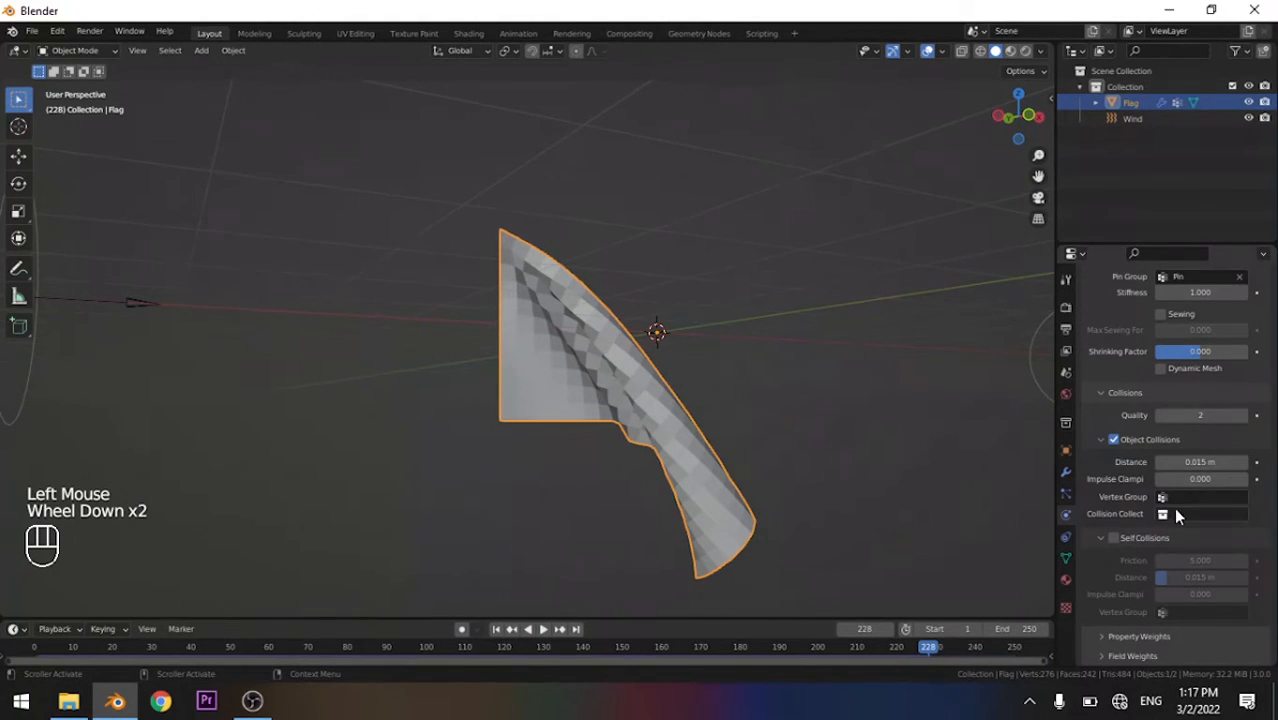
{"action": "left_click", "coordinate": [1113, 538]}
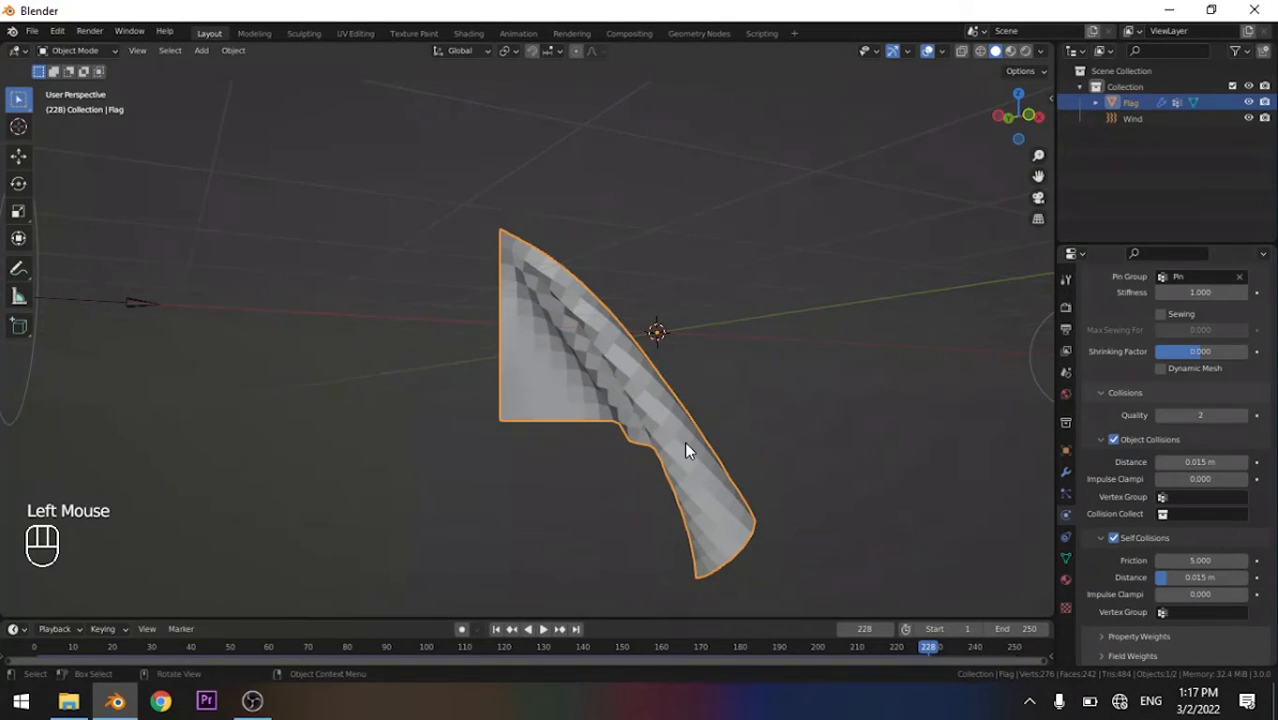
Replay the simulation from frame 1 and check from several angles how the flag behaves with self collisions
{"action": "key", "text": "shift+Left"}
{"action": "key", "text": "space"}
{"action": "scroll", "coordinate": [702, 345], "scroll_direction": "down", "scroll_amount": 2}
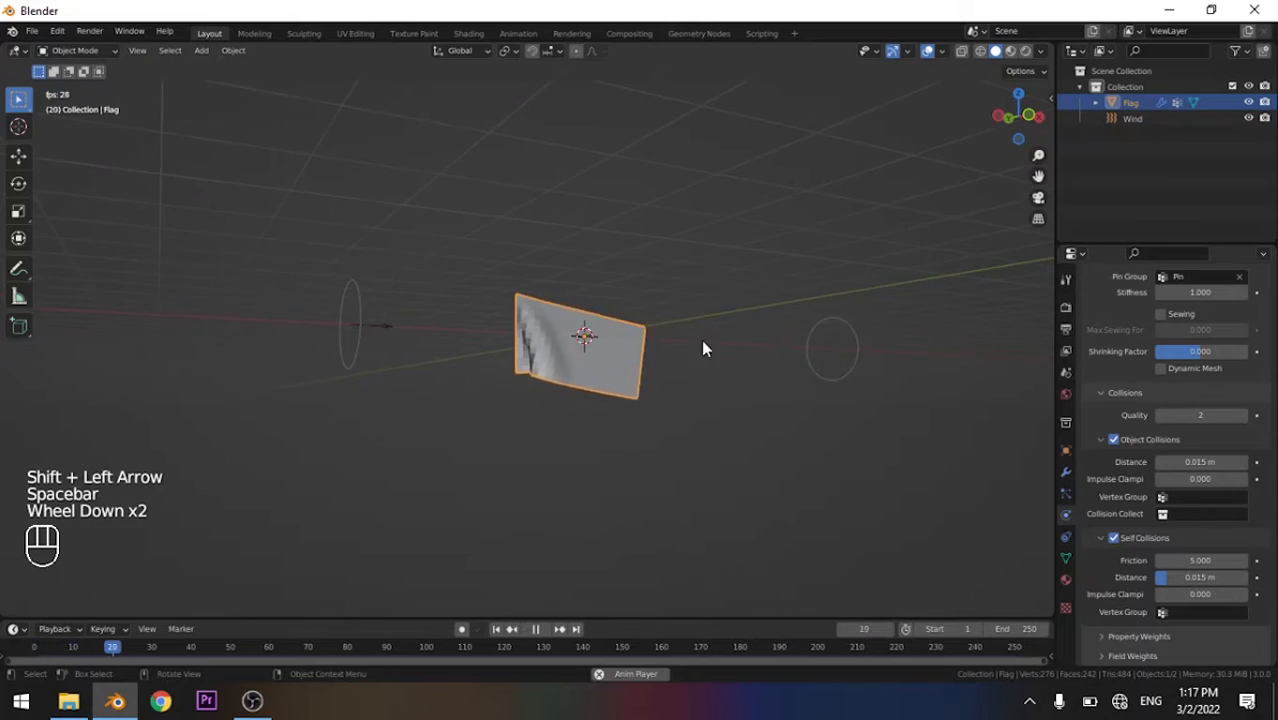
{"action": "middle_click_drag", "start_coordinate": [703, 348], "coordinate": [716, 402]}
{"action": "scroll", "coordinate": [758, 448], "scroll_direction": "up", "scroll_amount": 4}
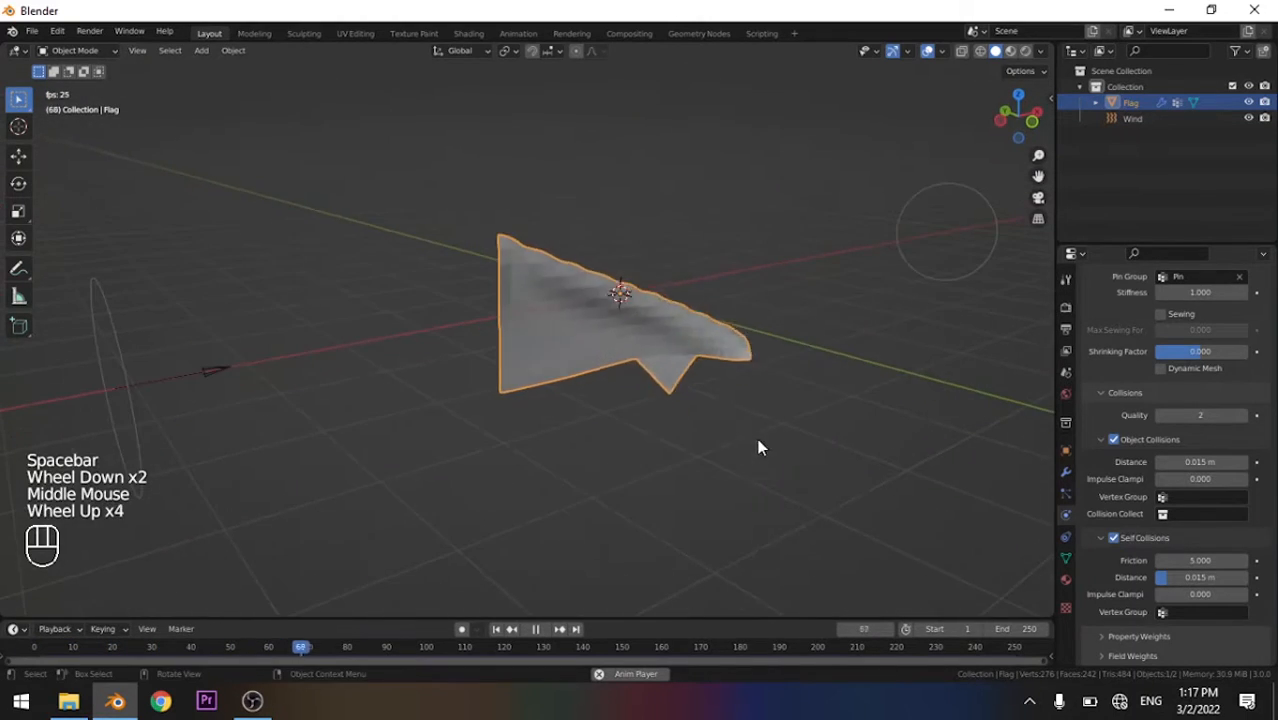
{"action": "middle_click_drag", "start_coordinate": [757, 448], "coordinate": [483, 413]}
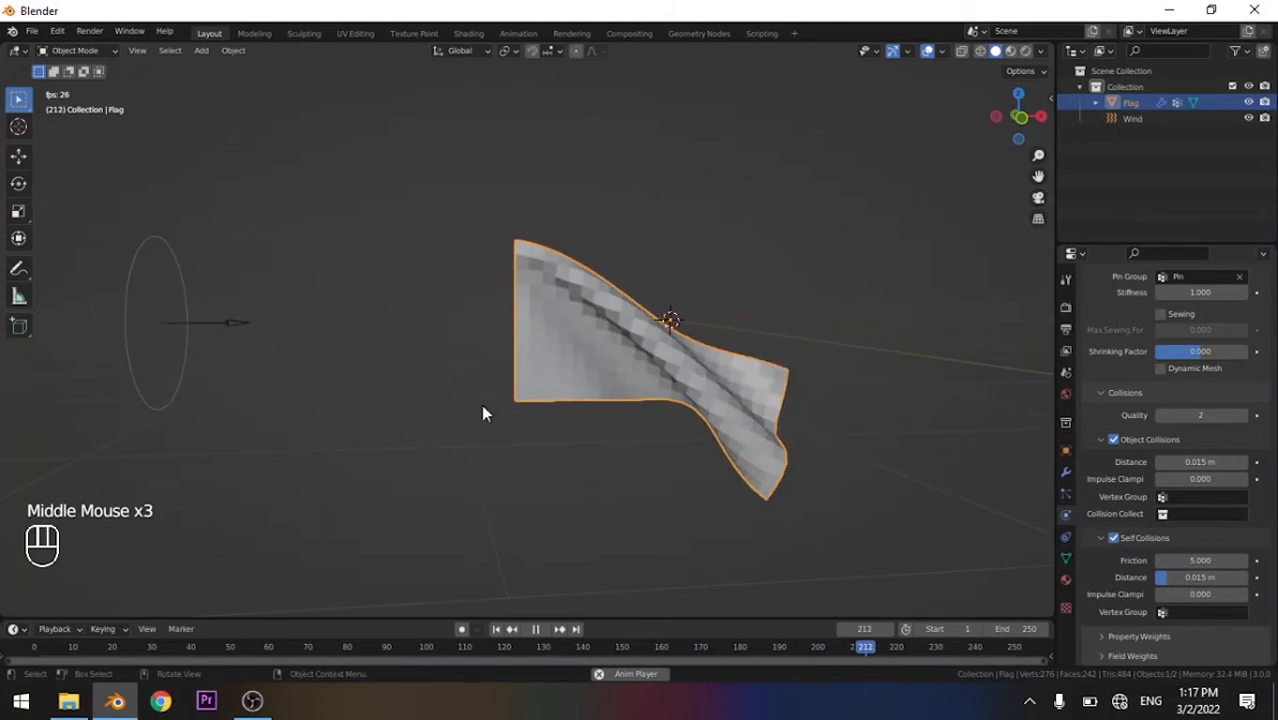
Raise the wind force field's Strength to about 430
{"action": "left_click", "coordinate": [128, 320]}
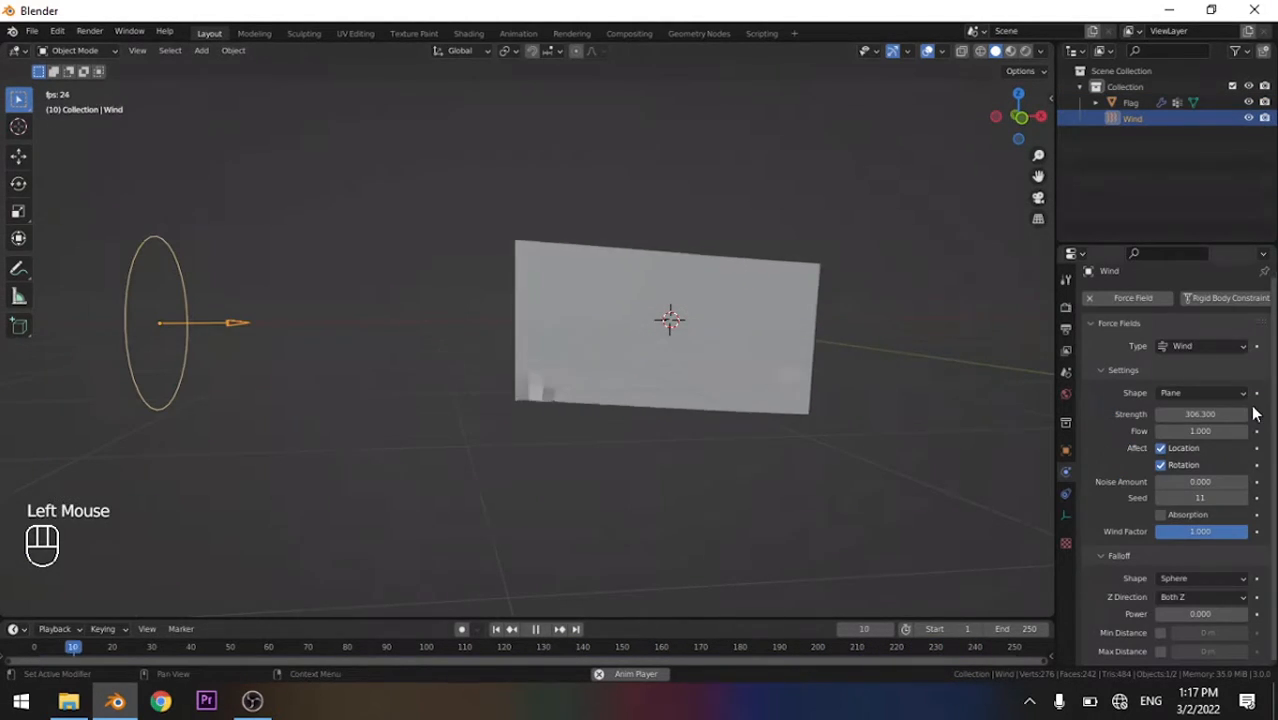
{"action": "left_click_drag", "start_coordinate": [1230, 414], "coordinate": [1277, 414]}
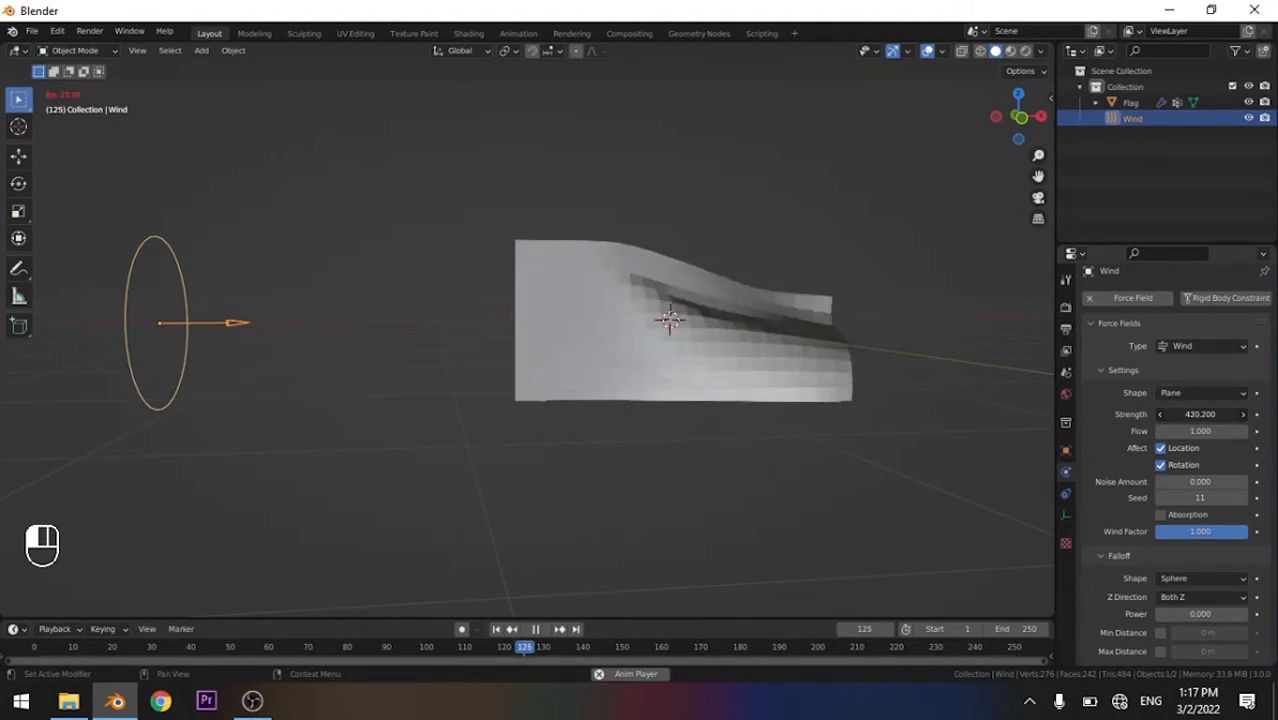
Add a level 1 Subdivision Surface modifier to the flag and shade it smooth
{"action": "left_click", "coordinate": [603, 318]}
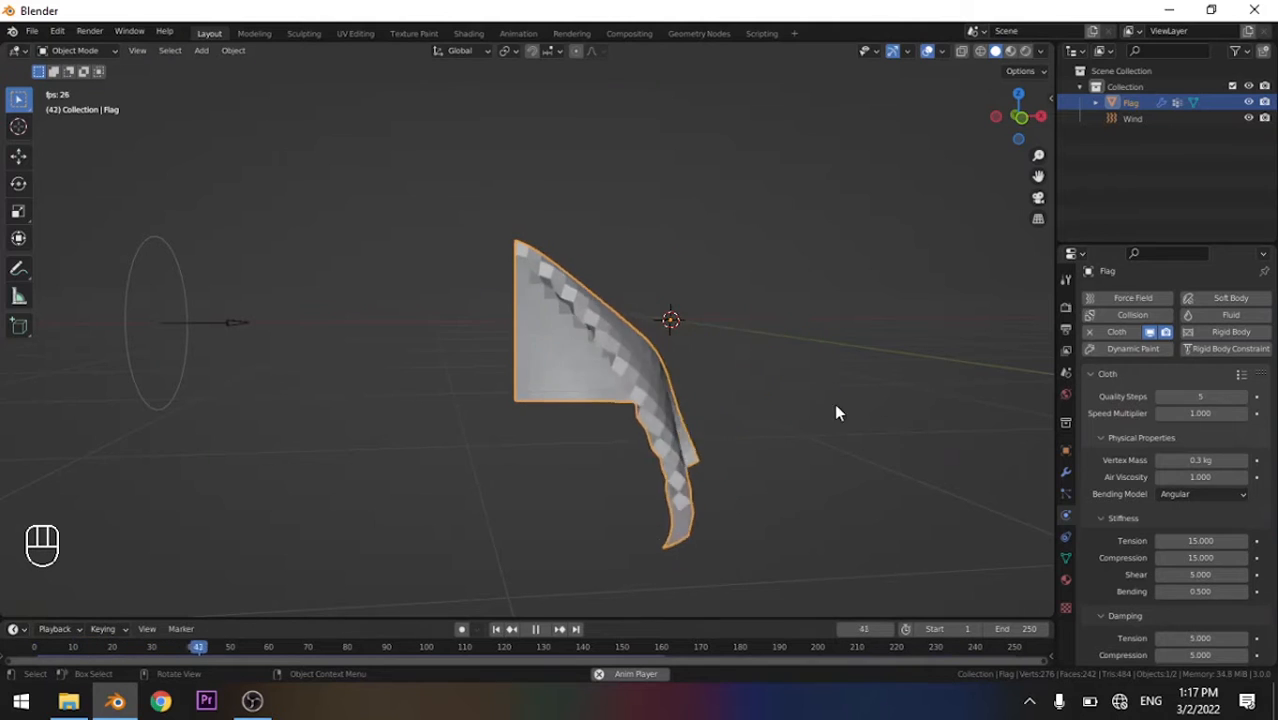
{"action": "middle_click_drag", "start_coordinate": [765, 397], "coordinate": [740, 358]}
{"action": "middle_click_drag", "start_coordinate": [752, 345], "coordinate": [648, 354]}
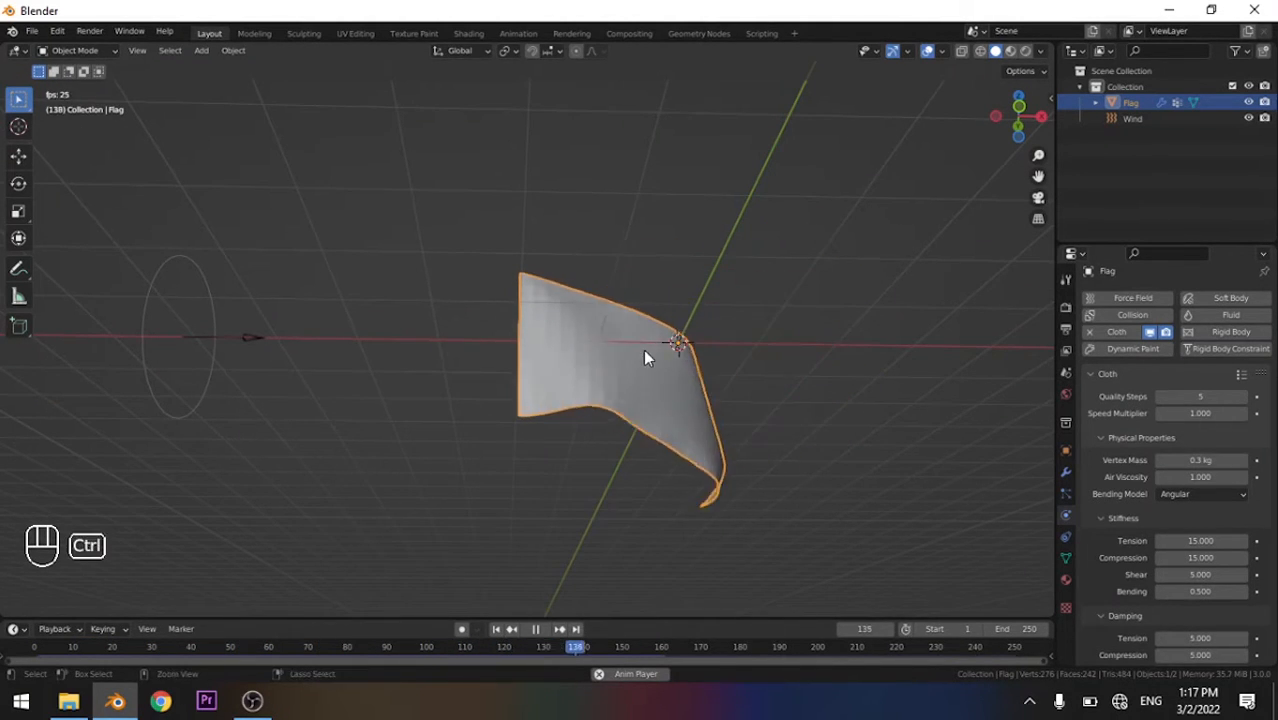
{"action": "key", "text": "ctrl+1"}
{"action": "middle_click_drag", "start_coordinate": [657, 377], "coordinate": [679, 465]}
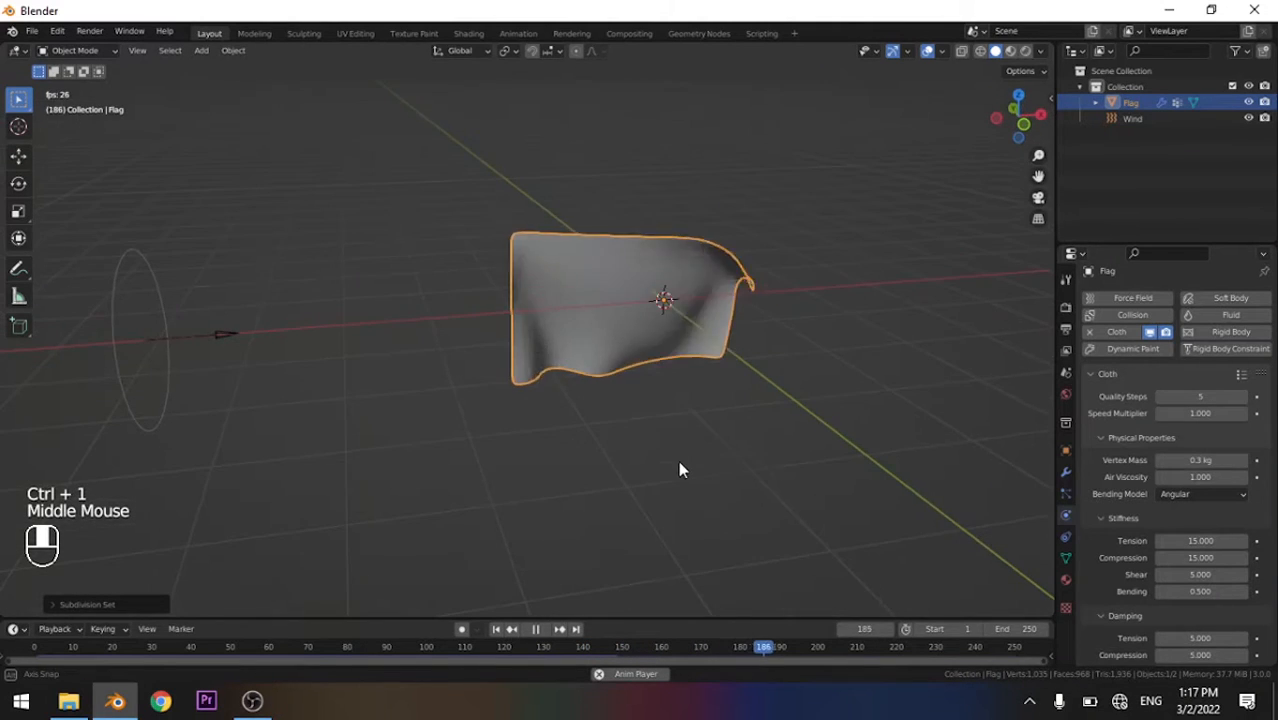
{"action": "right_click", "coordinate": [627, 273]}
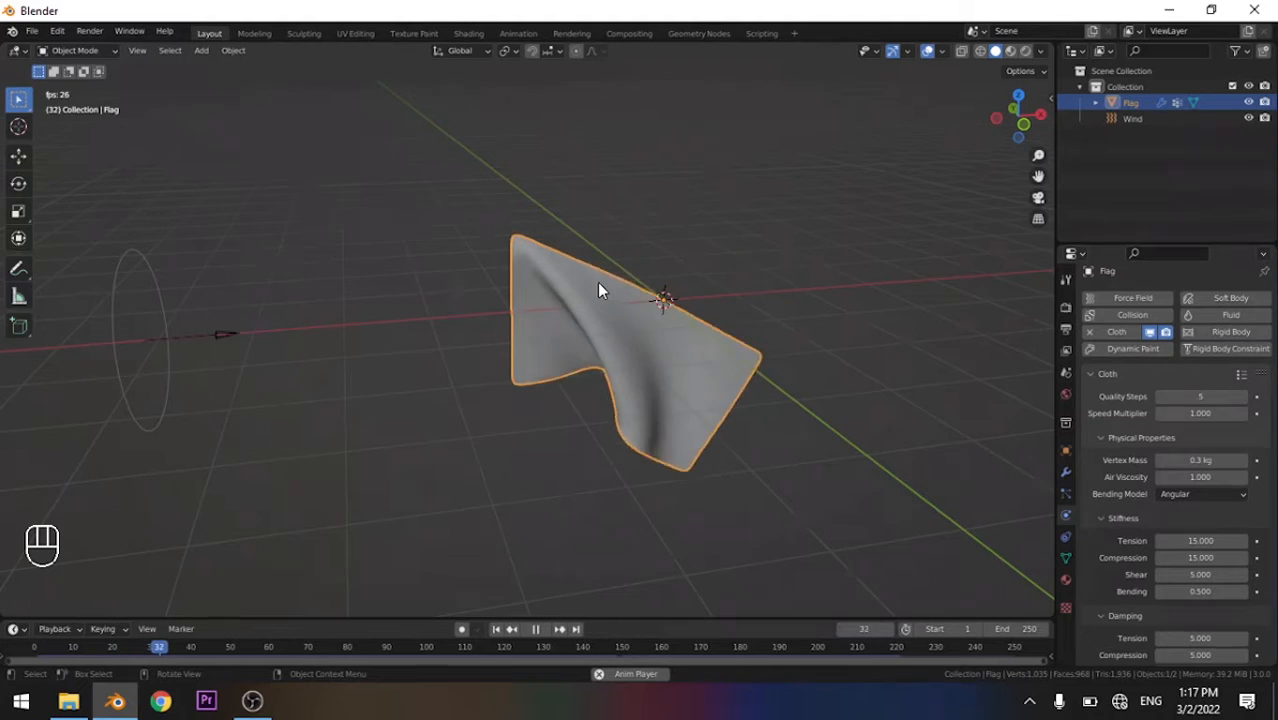
Stop the simulation at frame 65 and view the flag from the front
{"action": "key", "text": "space"}
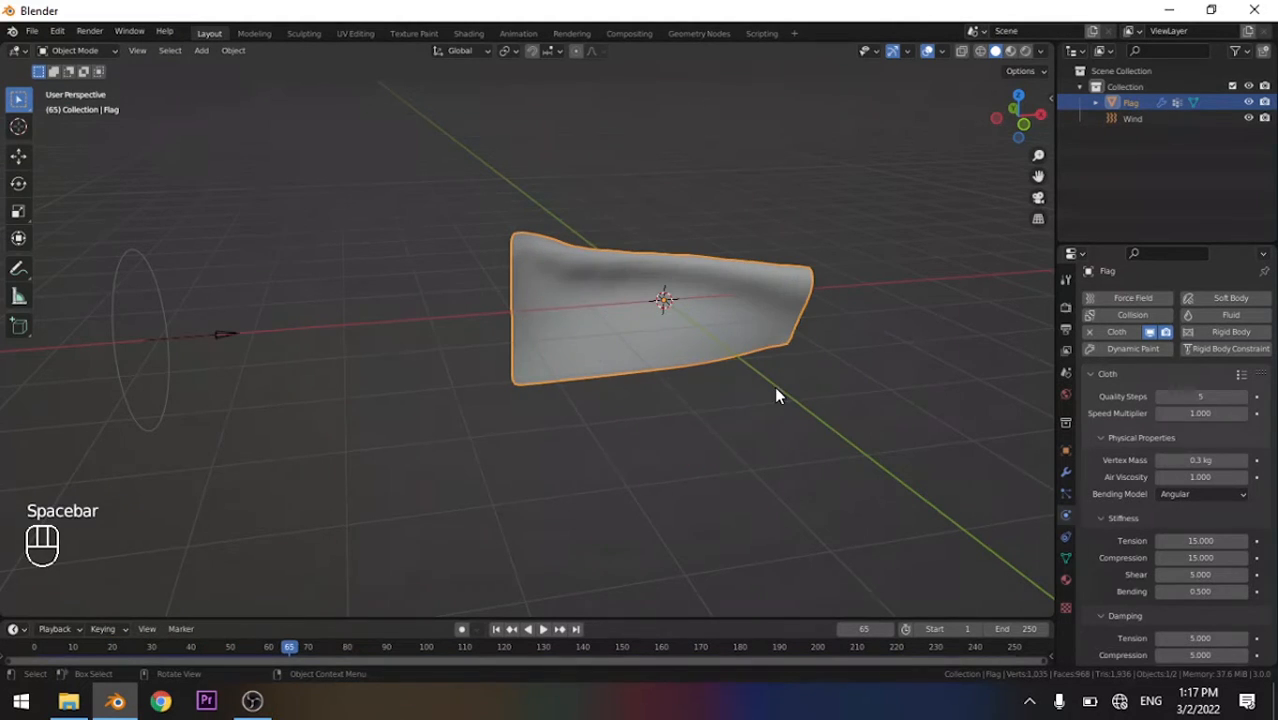
{"action": "middle_click_drag", "start_coordinate": [776, 395], "coordinate": [613, 304]}
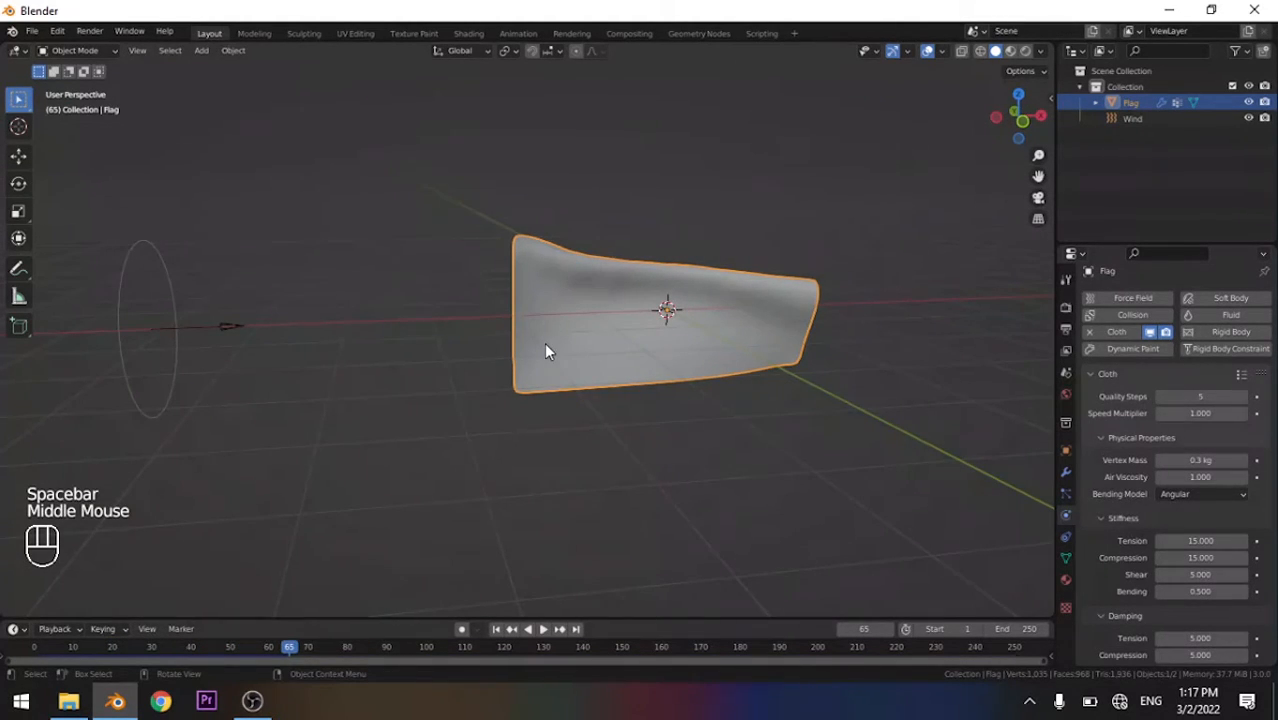
{"action": "key", "text": "KP_1"}
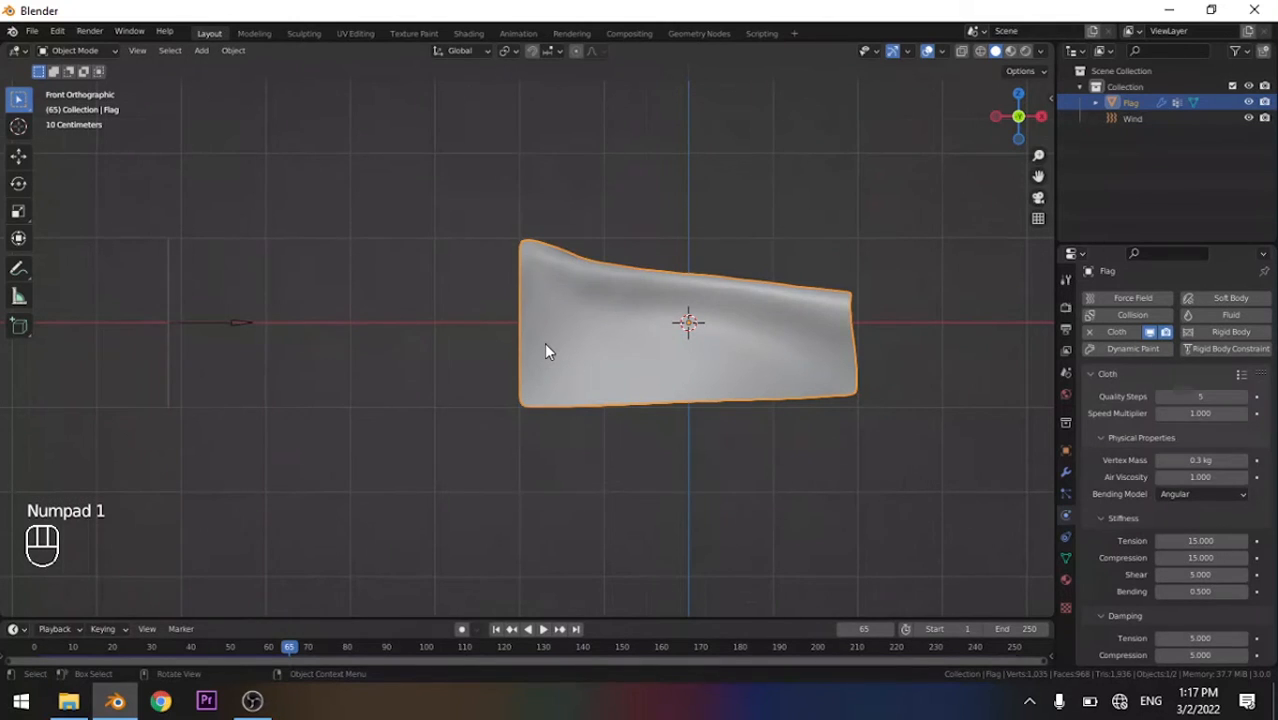
Set the flag cloth's Vertex Mass to 0.2 kg and replay the simulation from the first frame in front view
{"action": "scroll", "coordinate": [1180, 483], "scroll_direction": "down", "scroll_amount": 3}
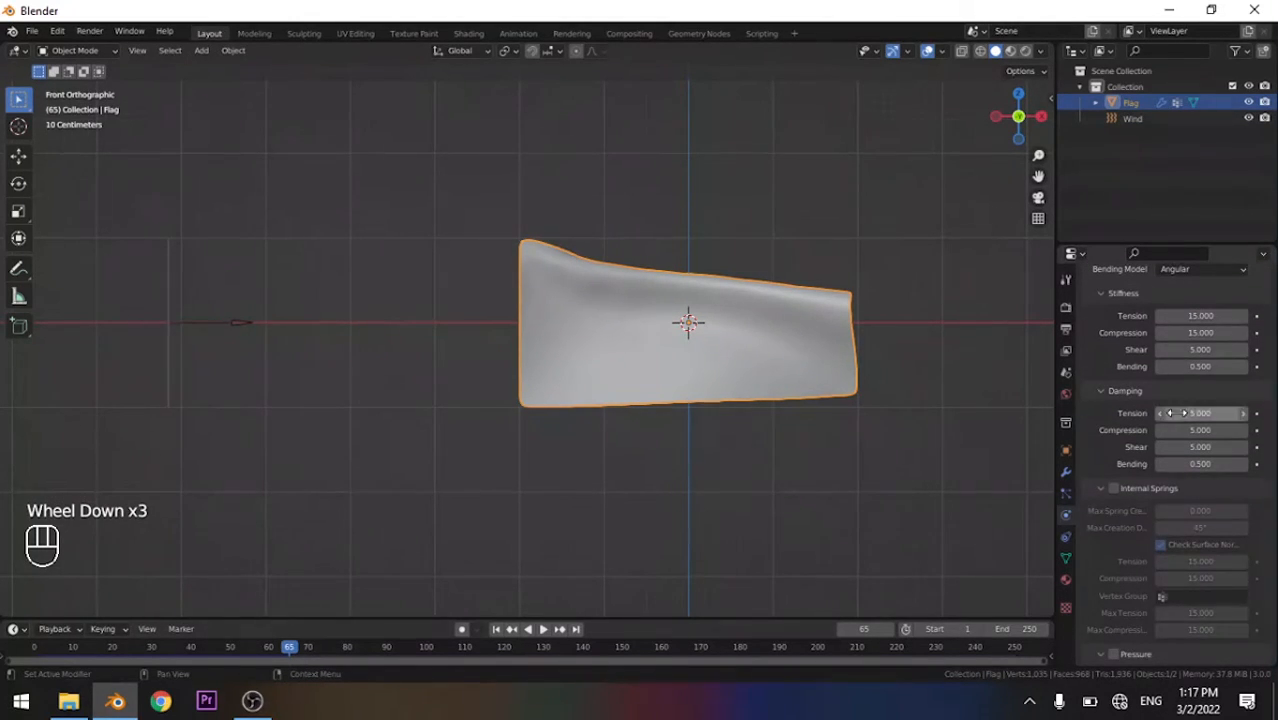
{"action": "scroll", "coordinate": [1179, 366], "scroll_direction": "up", "scroll_amount": 1}
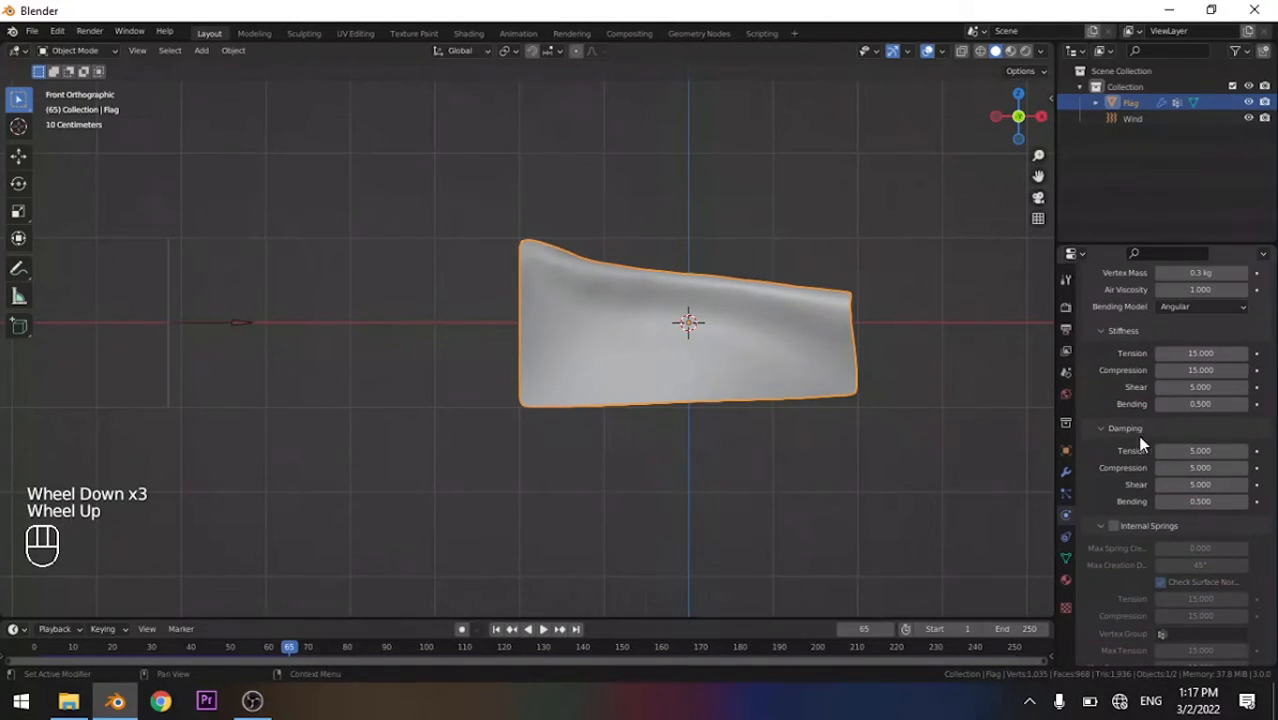
{"action": "scroll", "coordinate": [1158, 483], "scroll_direction": "up", "scroll_amount": 3}
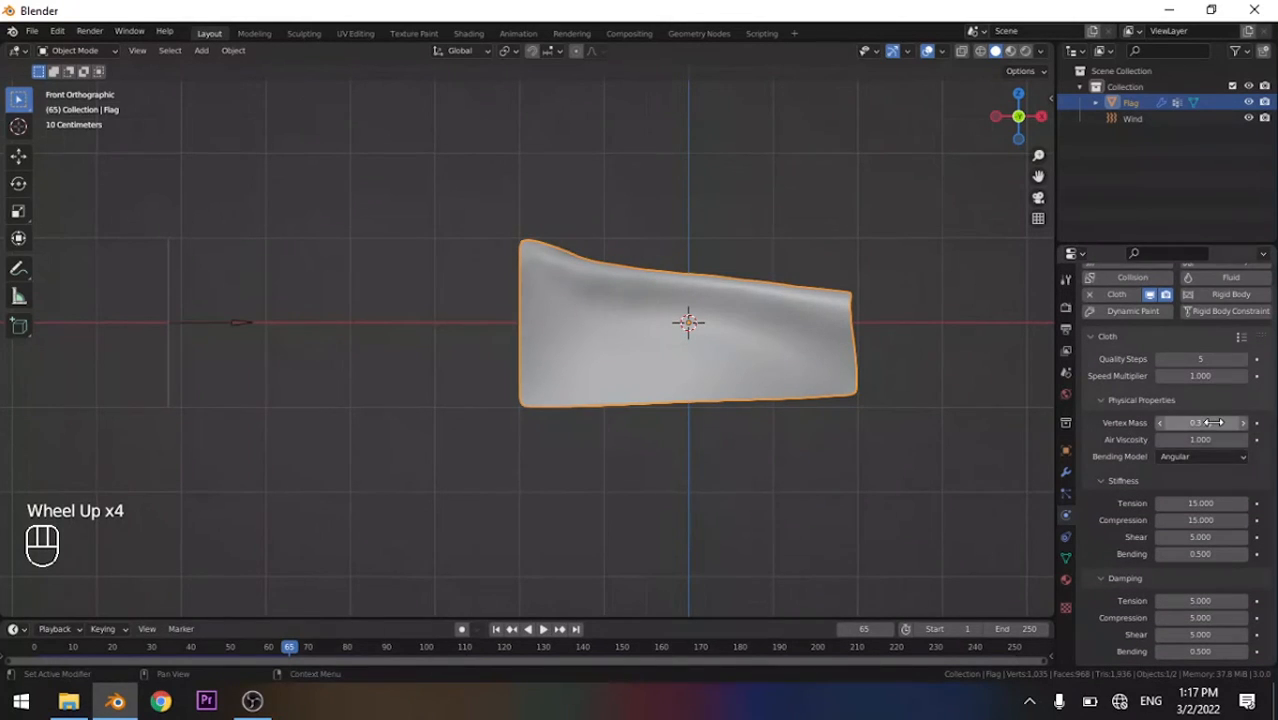
{"action": "left_click", "coordinate": [1213, 422]}
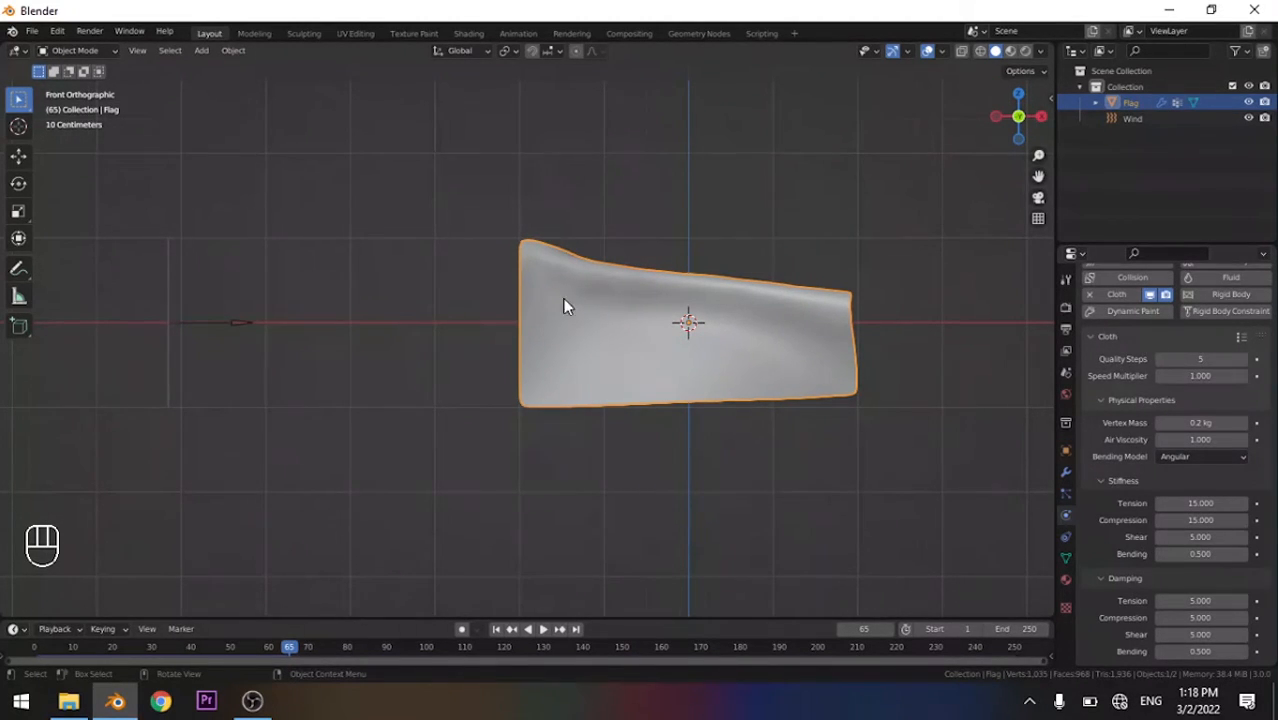
{"action": "middle_click_drag", "start_coordinate": [588, 305], "coordinate": [545, 308], "text": "shift"}
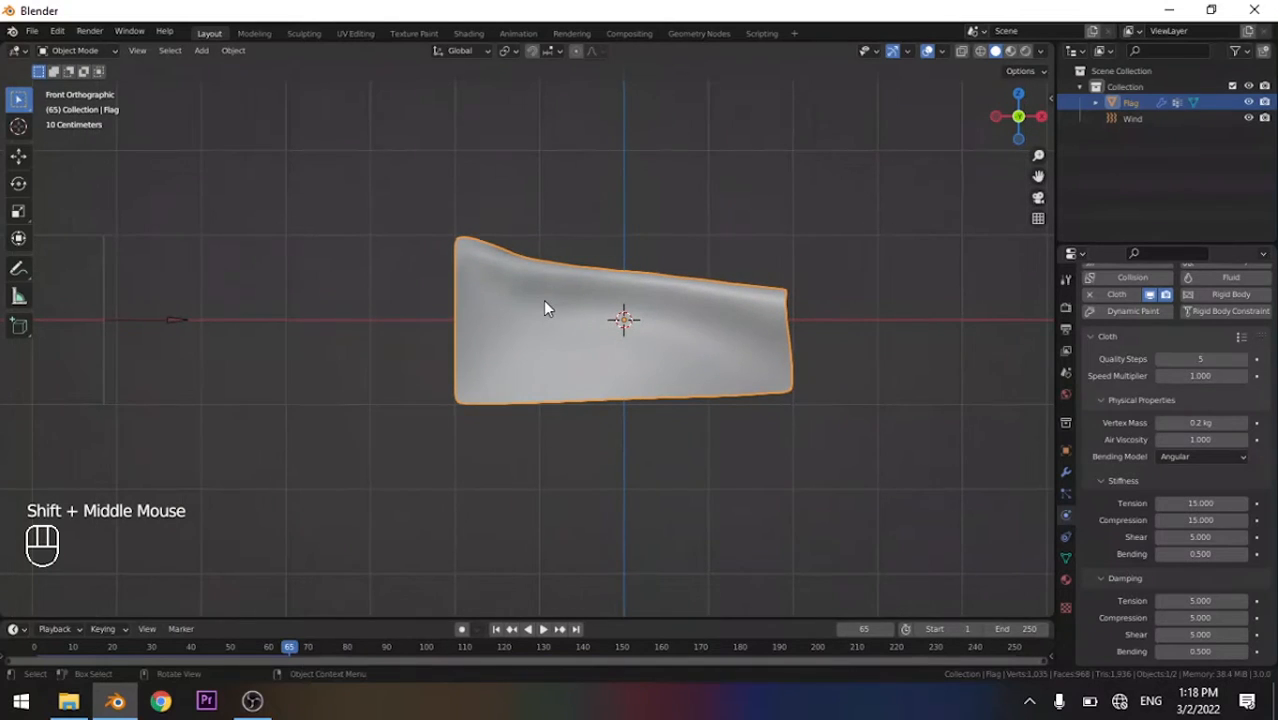
{"action": "key", "text": "space"}
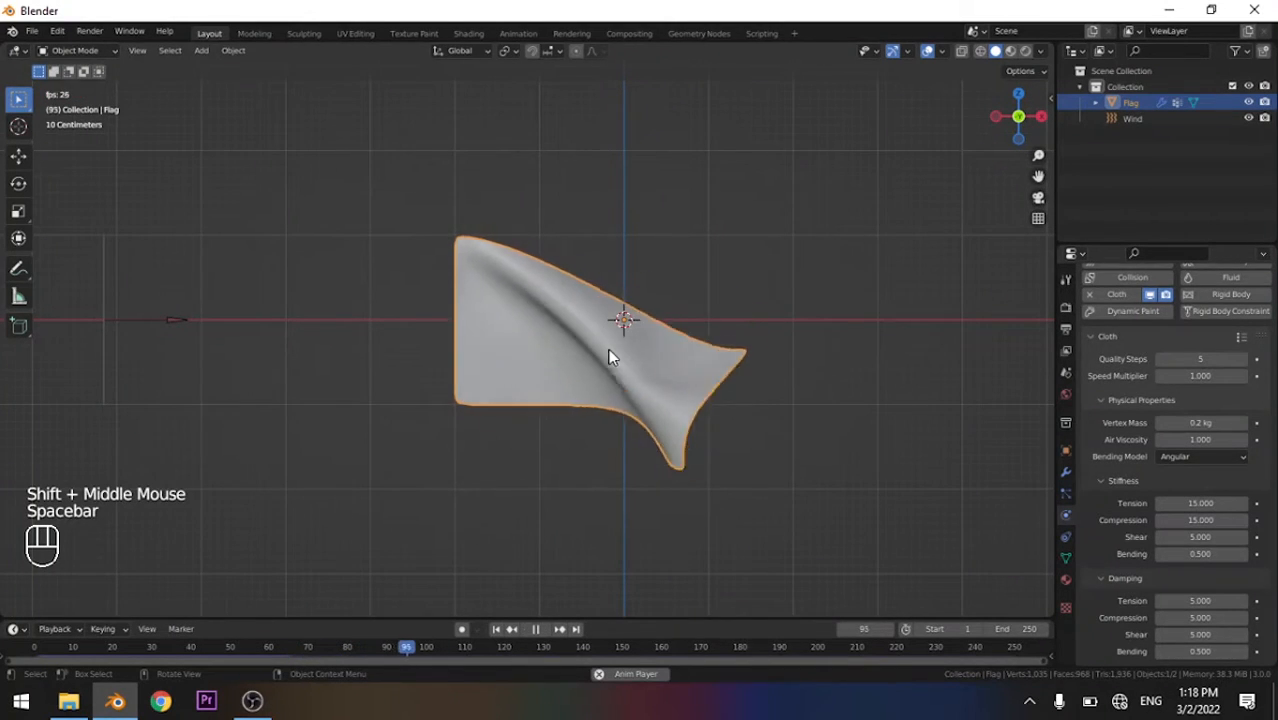
{"action": "key", "text": "shift+Left"}
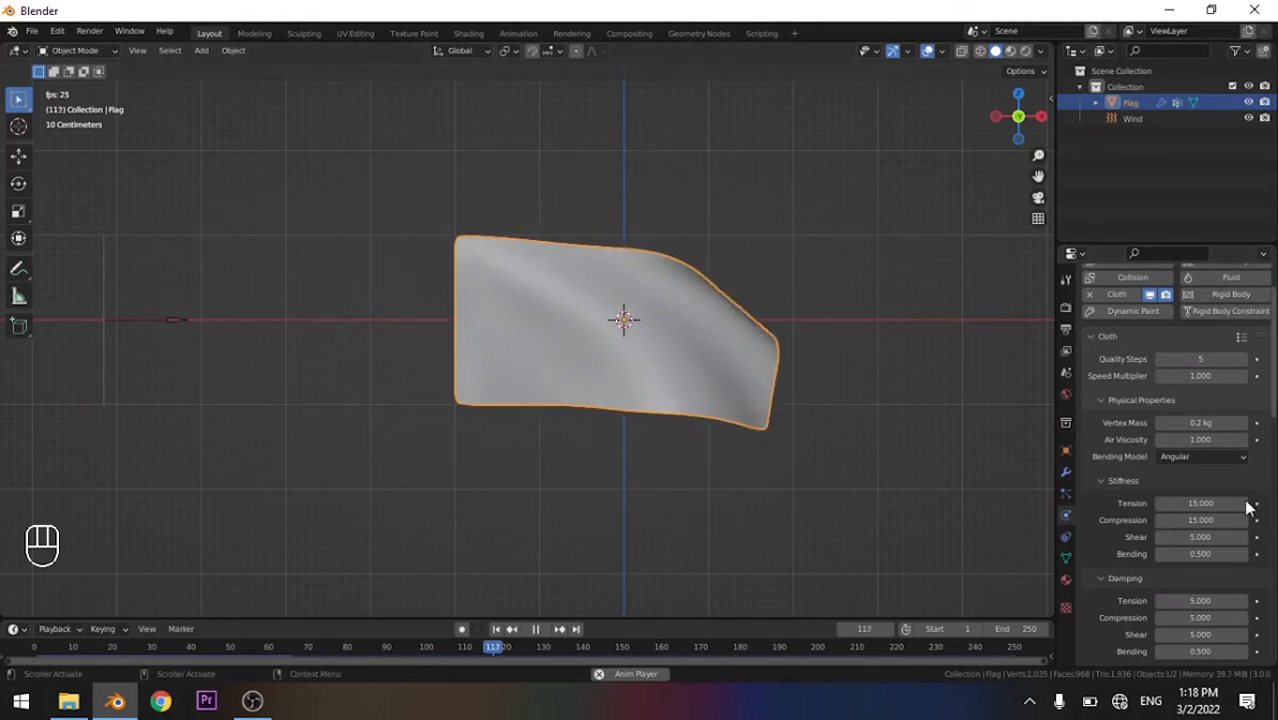
Set the flag cloth's Stiffness Tension to 0.5
{"action": "scroll", "coordinate": [1150, 518], "scroll_direction": "down", "scroll_amount": 3}
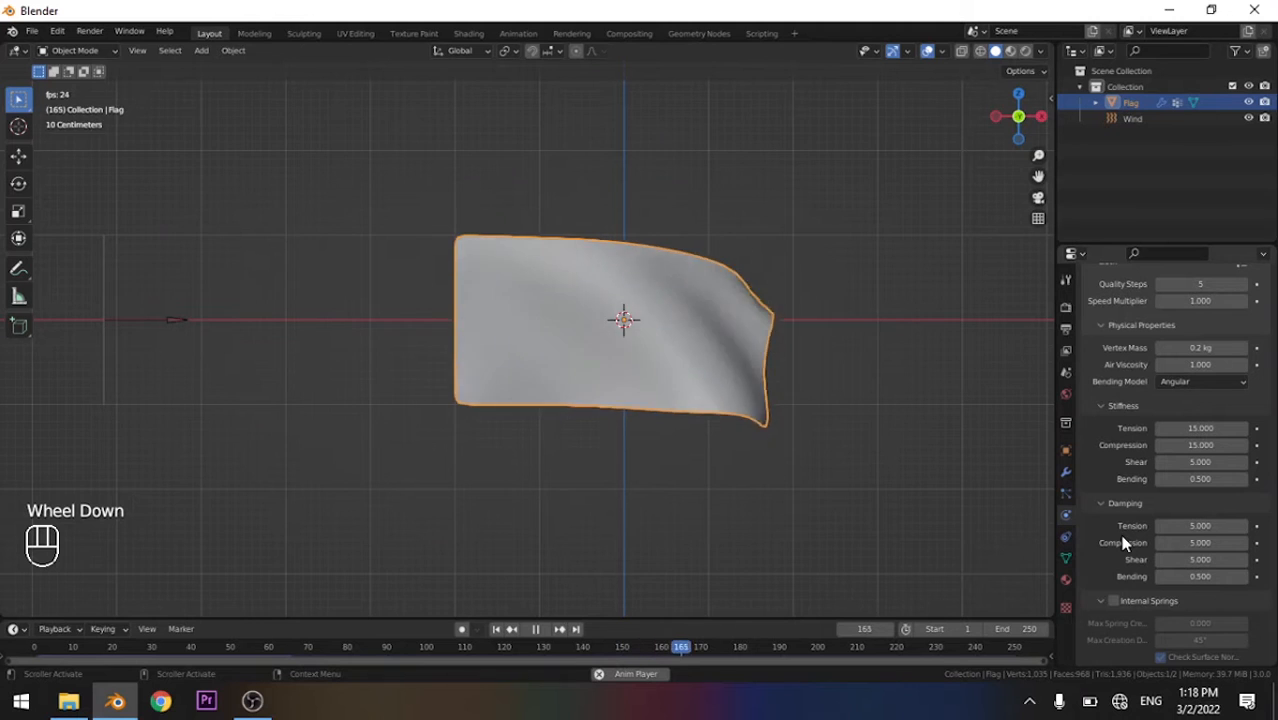
{"action": "left_click", "coordinate": [1188, 428]}
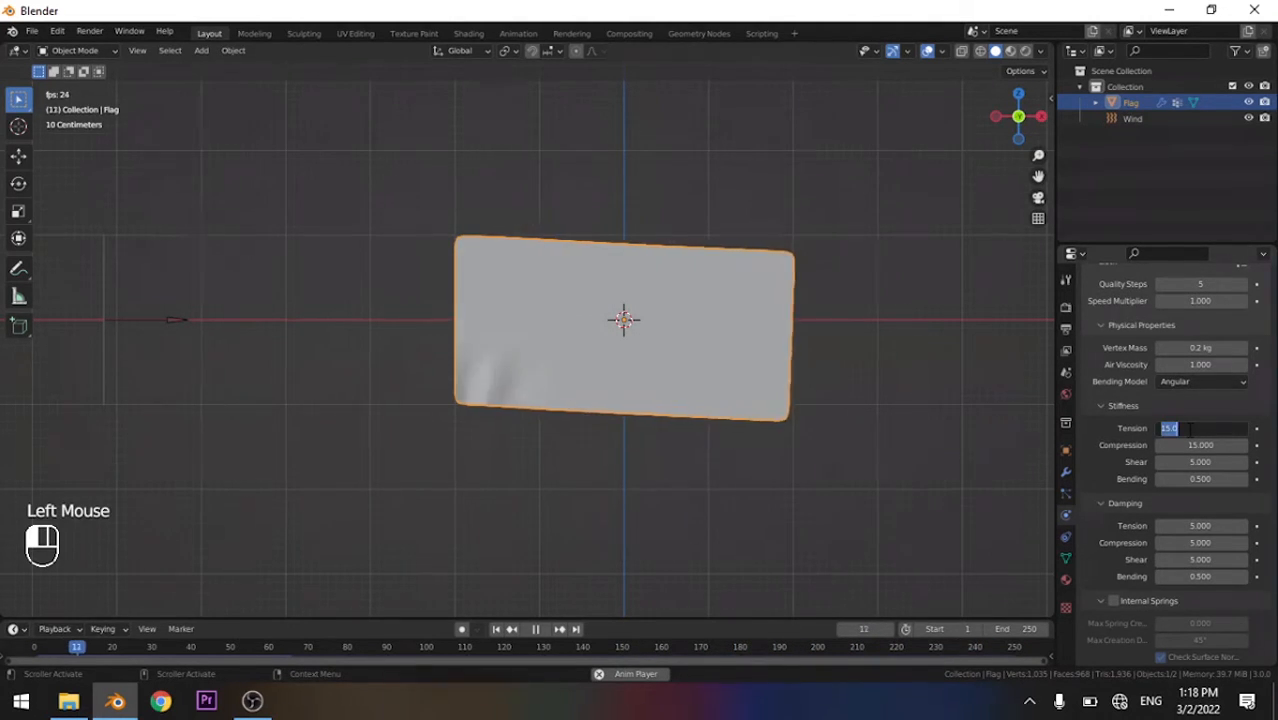
{"action": "key", "text": "BackSpace"}
{"action": "type", "text": "0.5"}
{"action": "key", "text": "Return"}
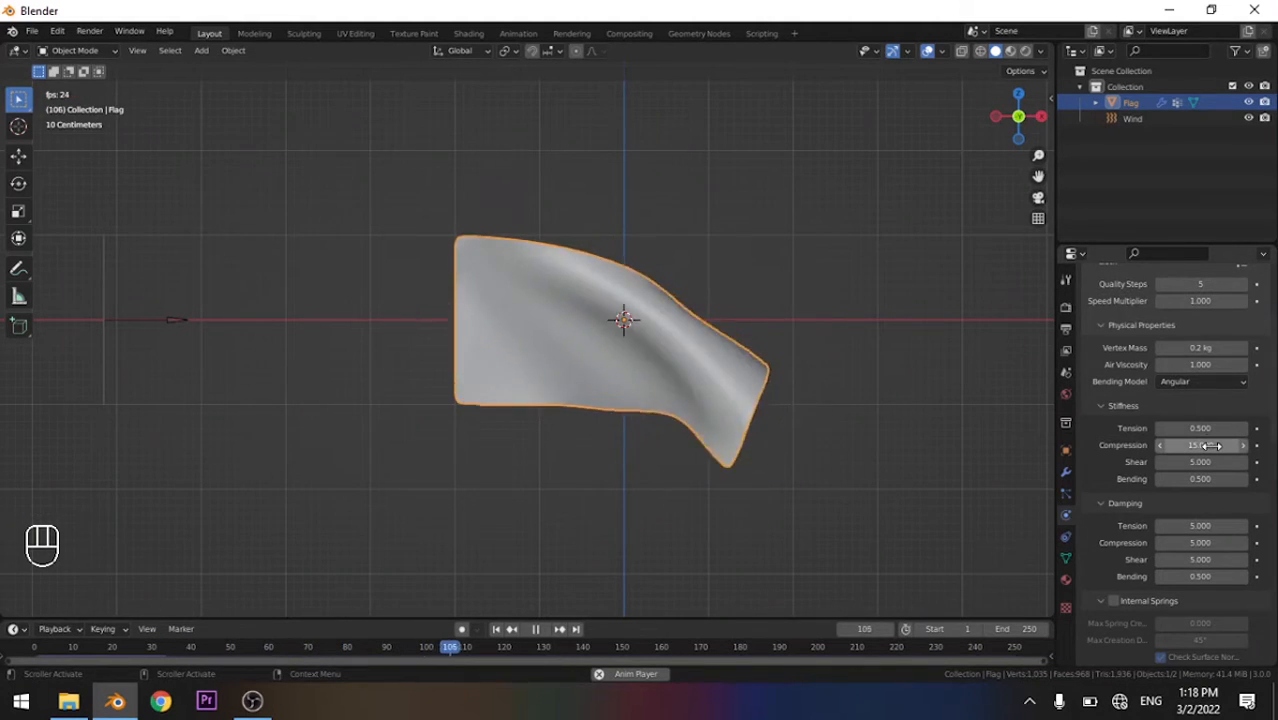
Set the cloth's Stiffness Compression to 0.5 and its Stiffness Shear to 3
{"action": "left_click", "coordinate": [1212, 445]}
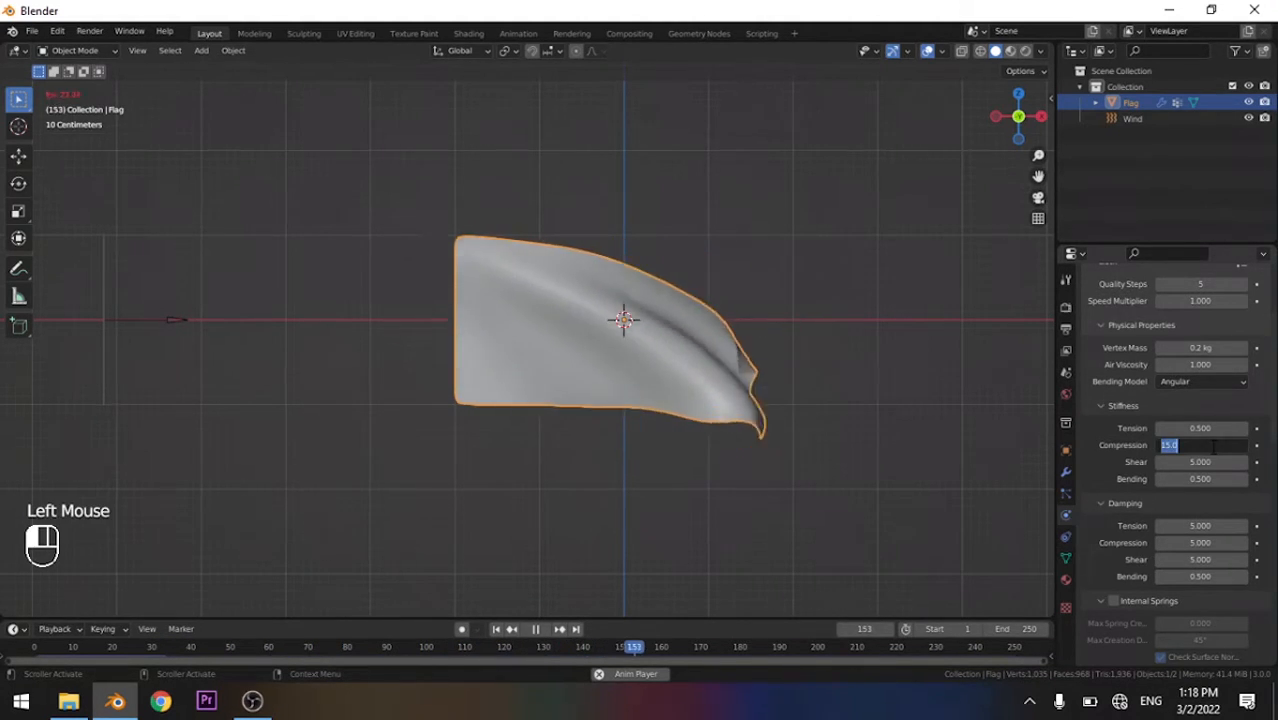
{"action": "key", "text": "BackSpace"}
{"action": "type", "text": "0.5"}
{"action": "key", "text": "Return"}
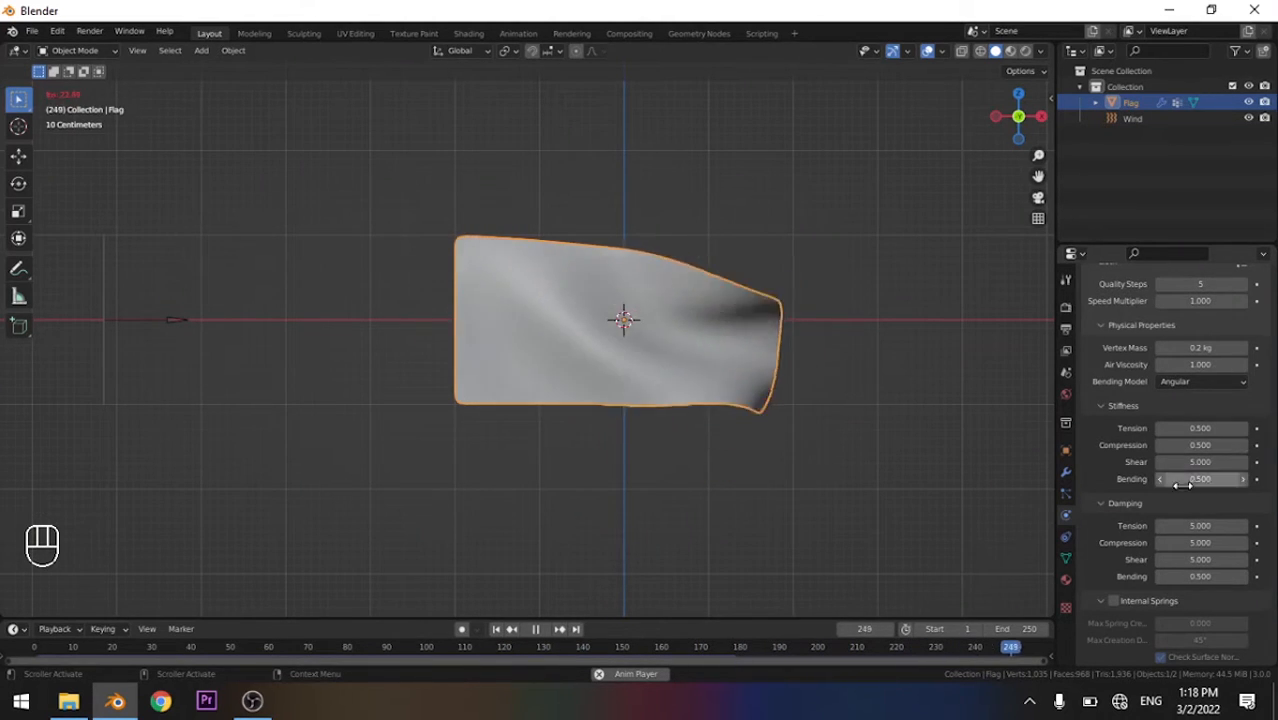
{"action": "type", "text": "3"}
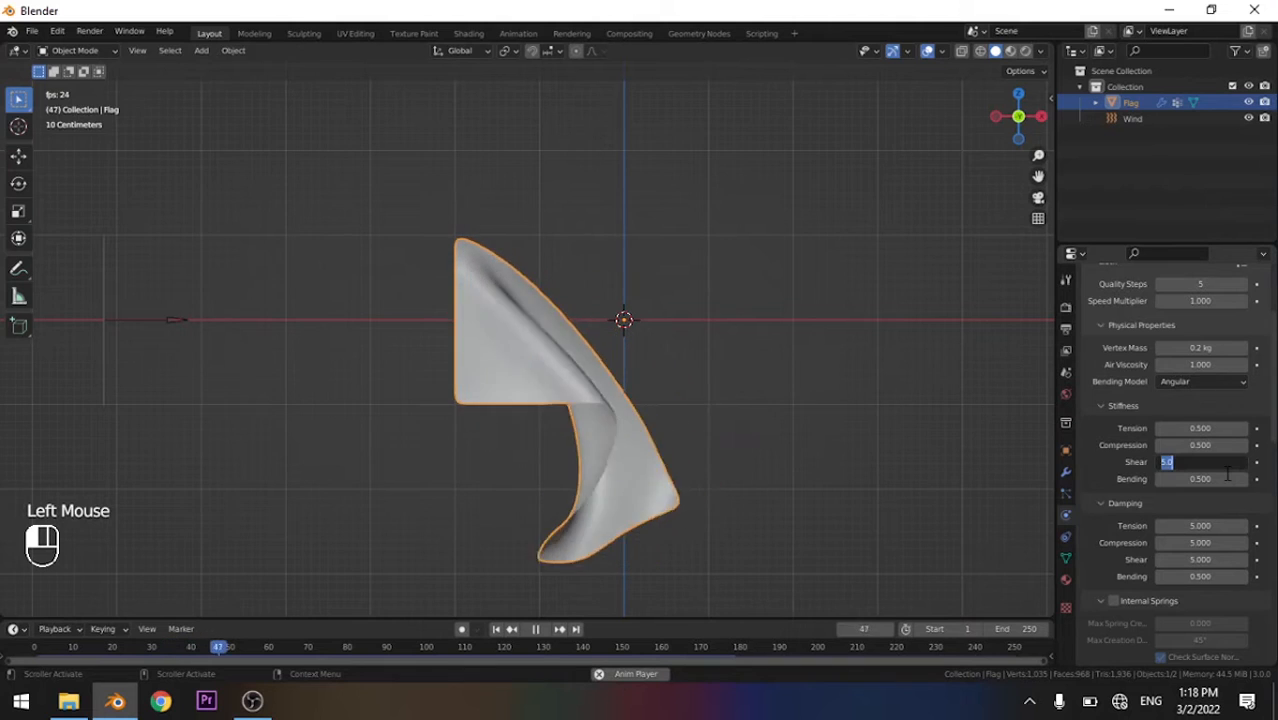
{"action": "key", "text": "Return"}
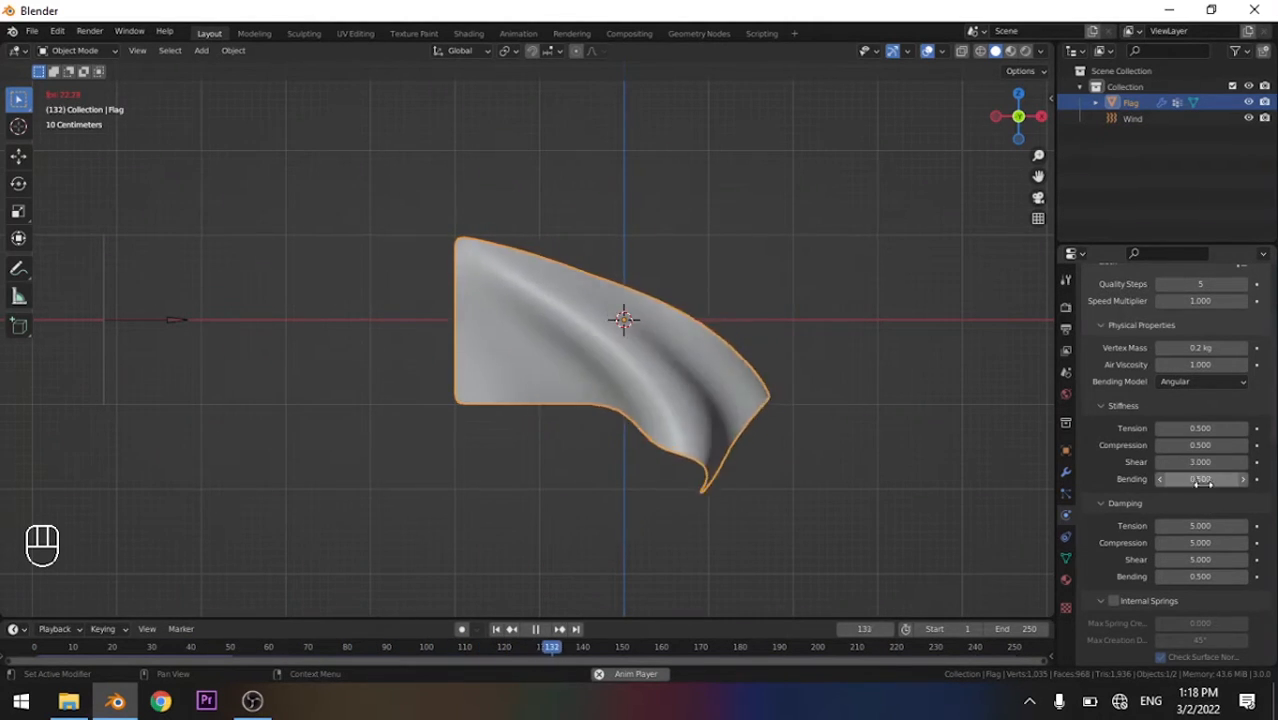
Set the cloth's Damping Tension and Damping Compression to 0
{"action": "scroll", "coordinate": [1221, 479], "scroll_direction": "down", "scroll_amount": 3}
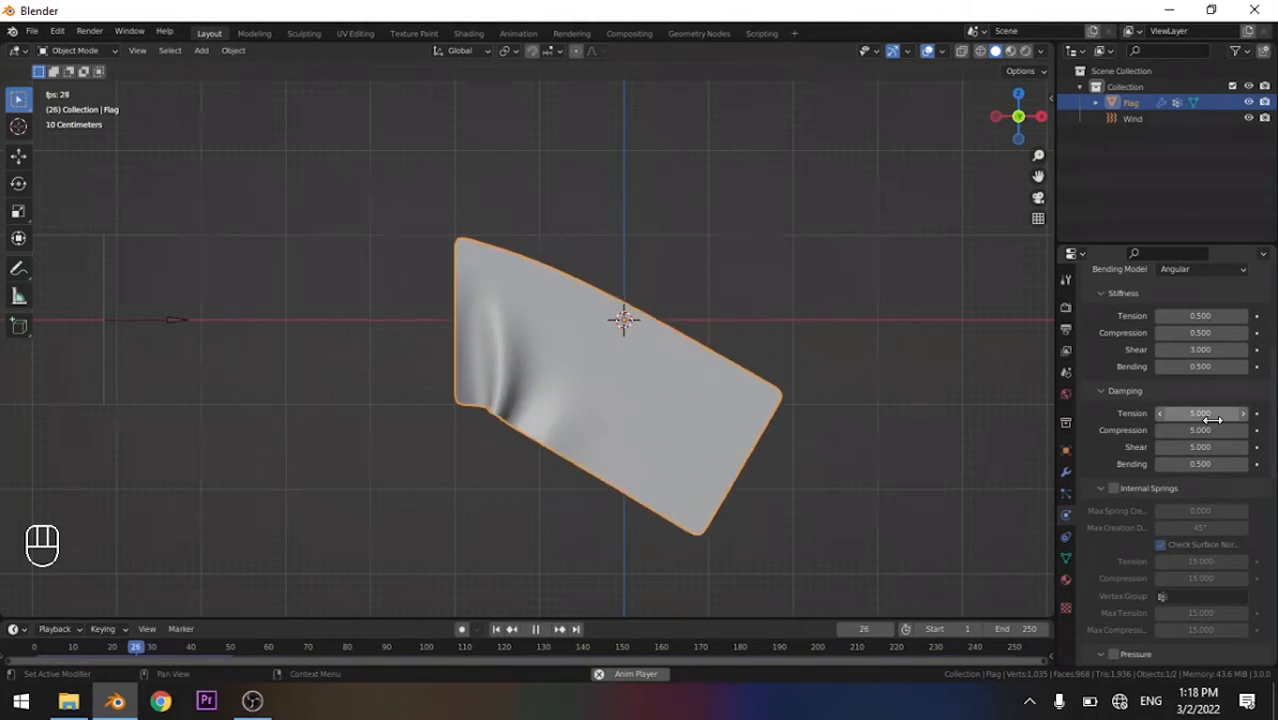
{"action": "left_click", "coordinate": [1212, 415]}
{"action": "type", "text": "0"}
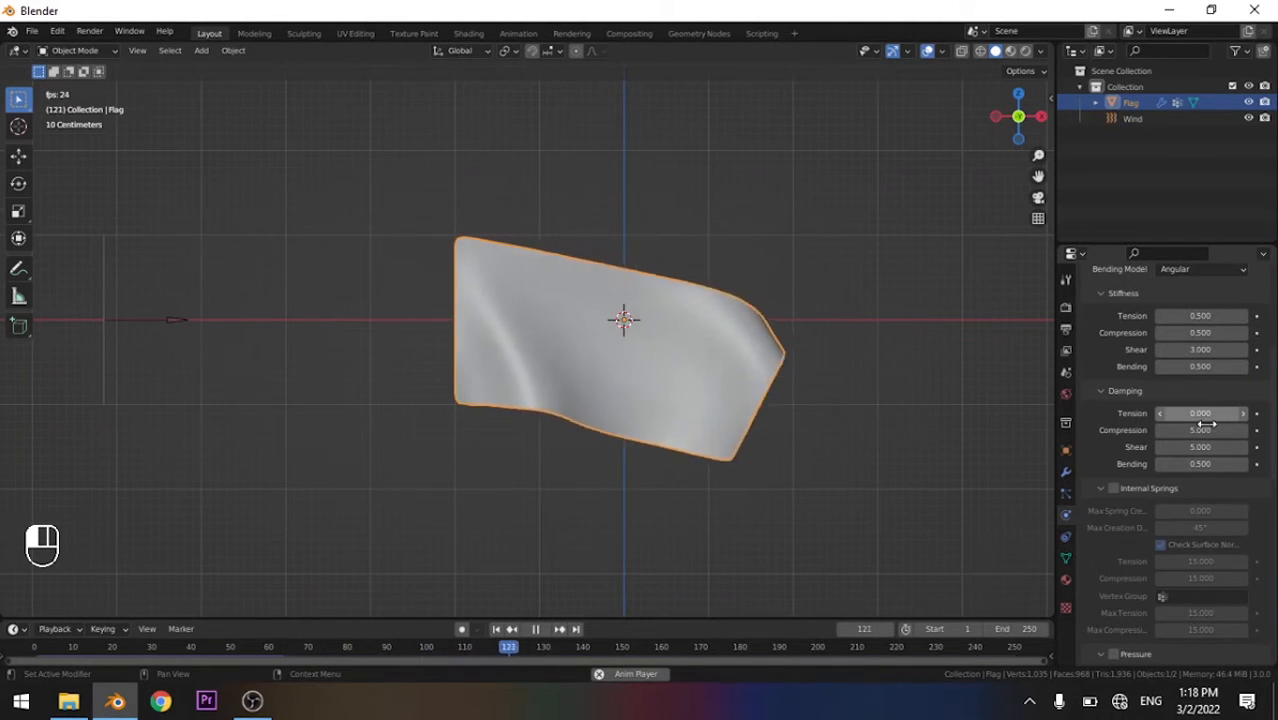
{"action": "left_click_drag", "start_coordinate": [1208, 428], "coordinate": [1156, 430]}
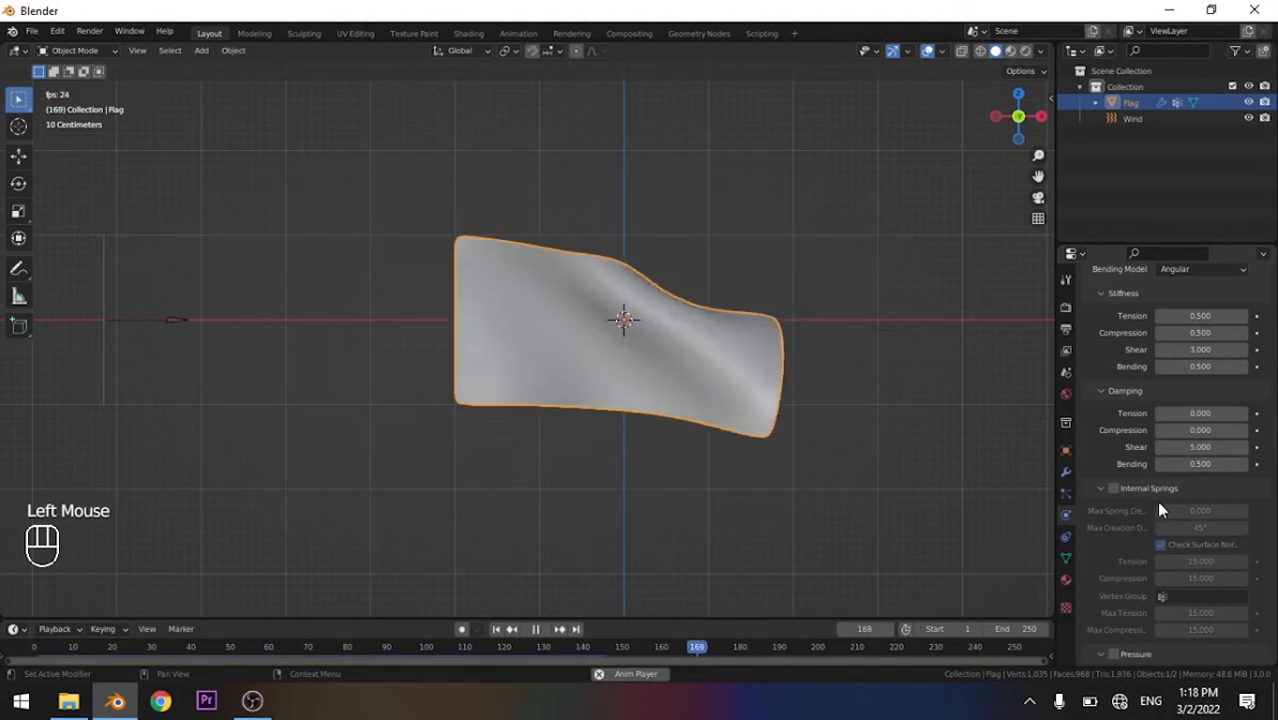
{"action": "left_click", "coordinate": [1226, 445]}
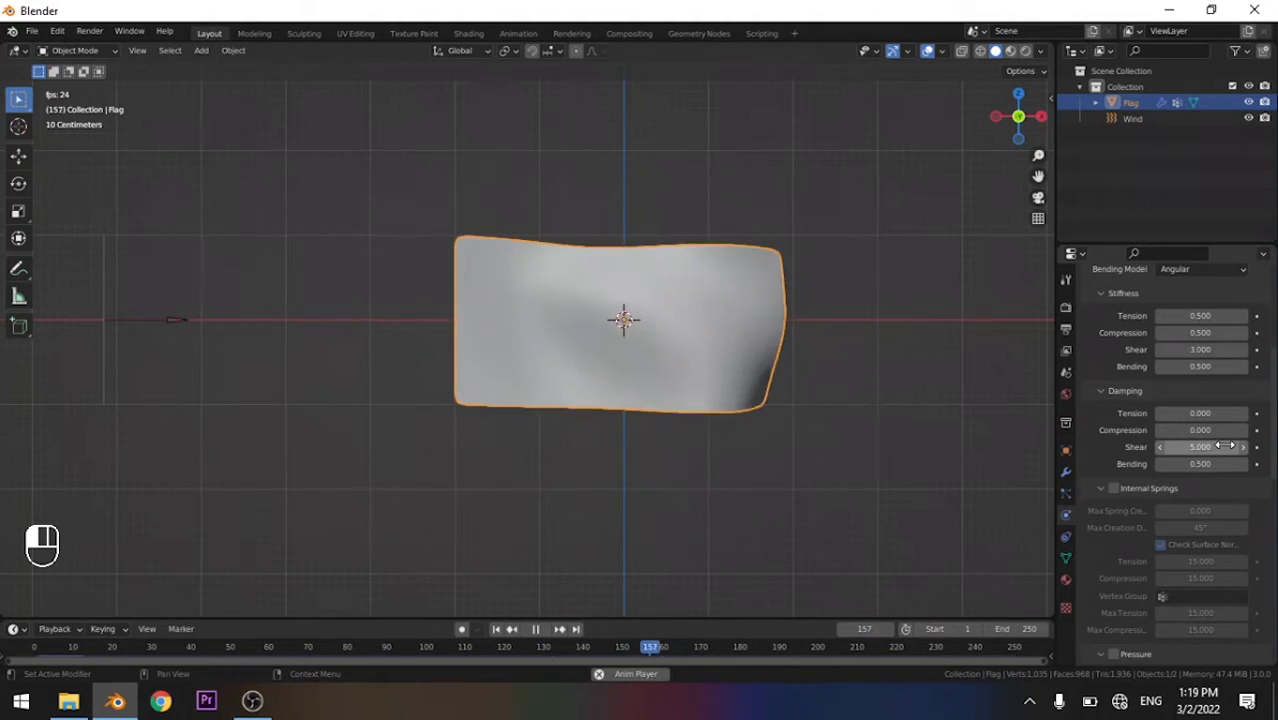
Pause the simulation at frame 216 and examine the flag's folds from several angles
{"action": "key", "text": "space"}
{"action": "middle_click_drag", "start_coordinate": [686, 408], "coordinate": [598, 425]}
{"action": "key", "text": "space"}
{"action": "scroll", "coordinate": [639, 370], "scroll_direction": "up", "scroll_amount": 1}
{"action": "key", "text": "space"}
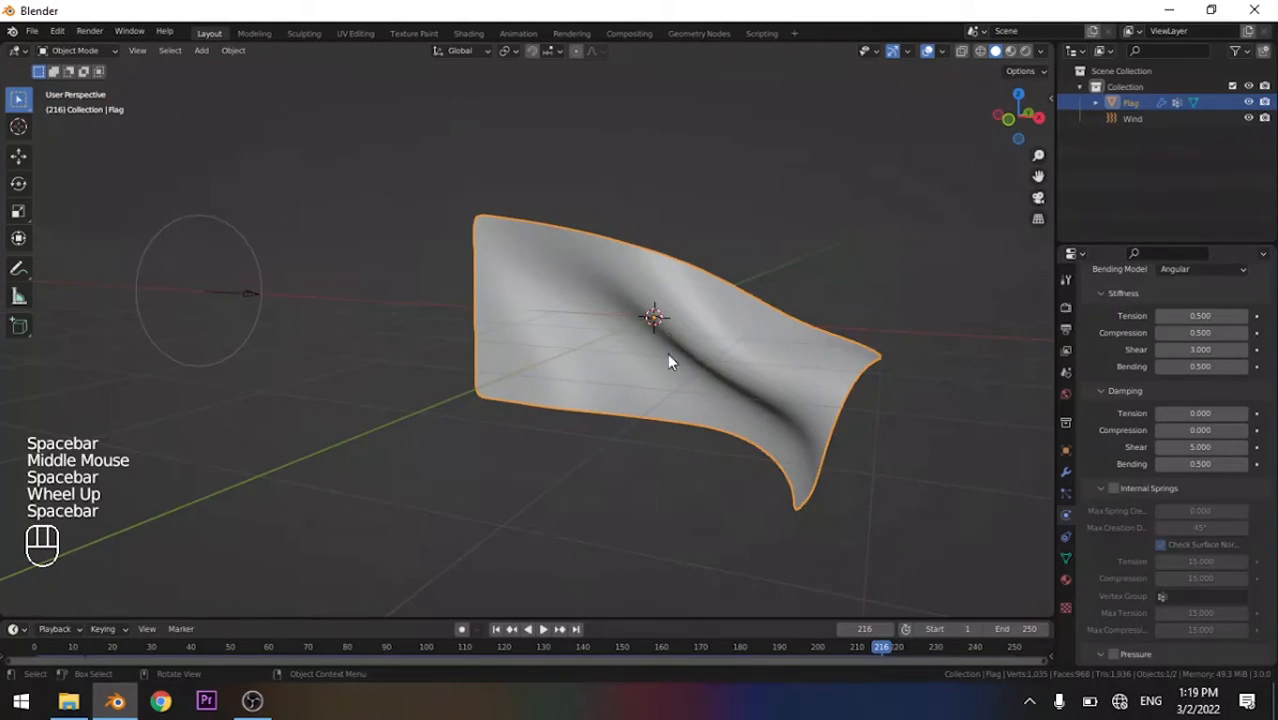
{"action": "middle_click_drag", "start_coordinate": [667, 360], "coordinate": [809, 325]}
{"action": "scroll", "coordinate": [606, 397], "scroll_direction": "up", "scroll_amount": 3}
{"action": "middle_click_drag", "start_coordinate": [606, 397], "coordinate": [720, 400]}
Set the cloth's Quality Steps to 10 and replay the simulation from the first frame, checking the flag from several angles
{"action": "scroll", "coordinate": [1191, 470], "scroll_direction": "up", "scroll_amount": 4}
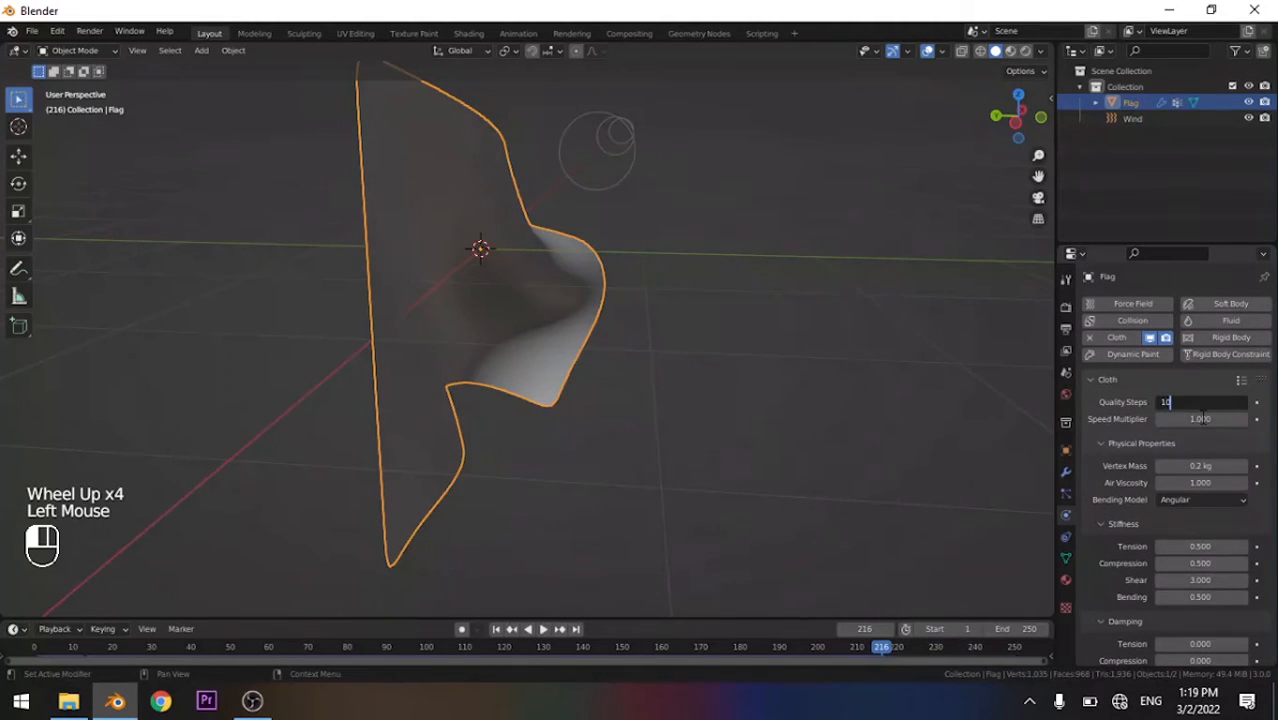
{"action": "middle_click_drag", "start_coordinate": [878, 421], "coordinate": [810, 395]}
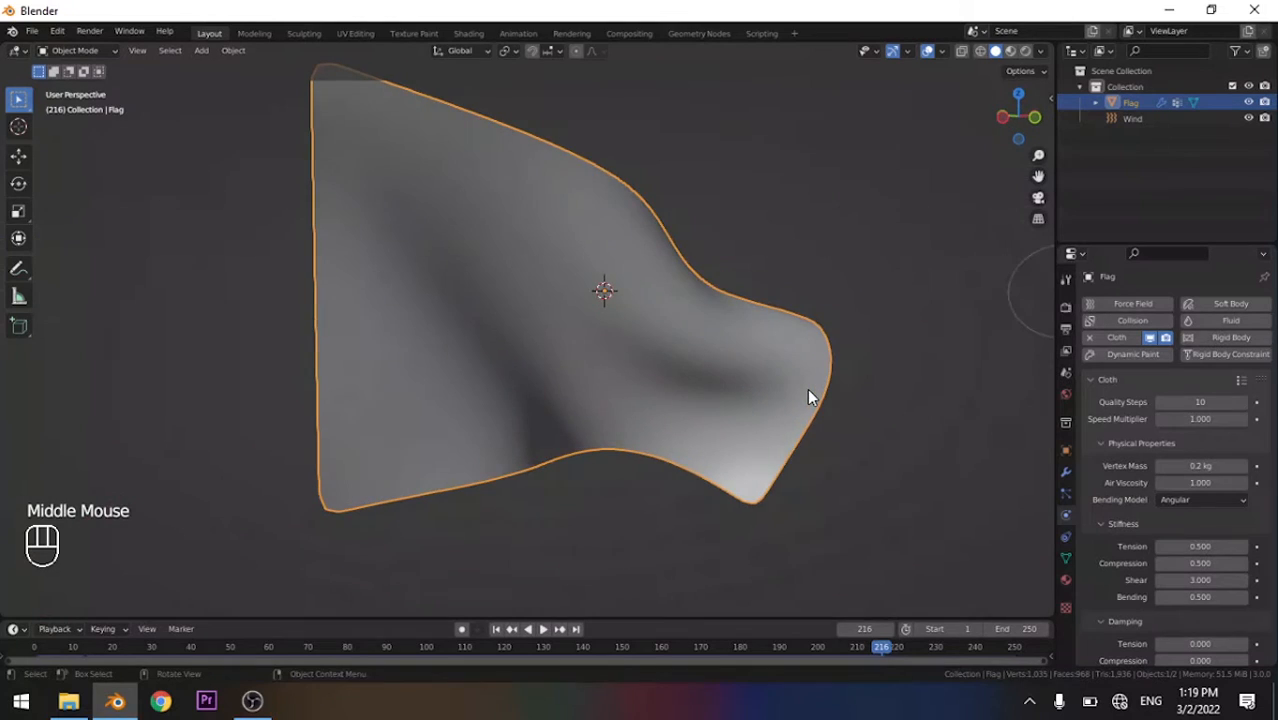
{"action": "key", "text": "shift+Left"}
{"action": "key", "text": "space"}
{"action": "scroll", "coordinate": [720, 360], "scroll_direction": "down", "scroll_amount": 2}
{"action": "middle_click_drag", "start_coordinate": [722, 362], "coordinate": [651, 354]}
{"action": "scroll", "coordinate": [665, 380], "scroll_direction": "up", "scroll_amount": 4}
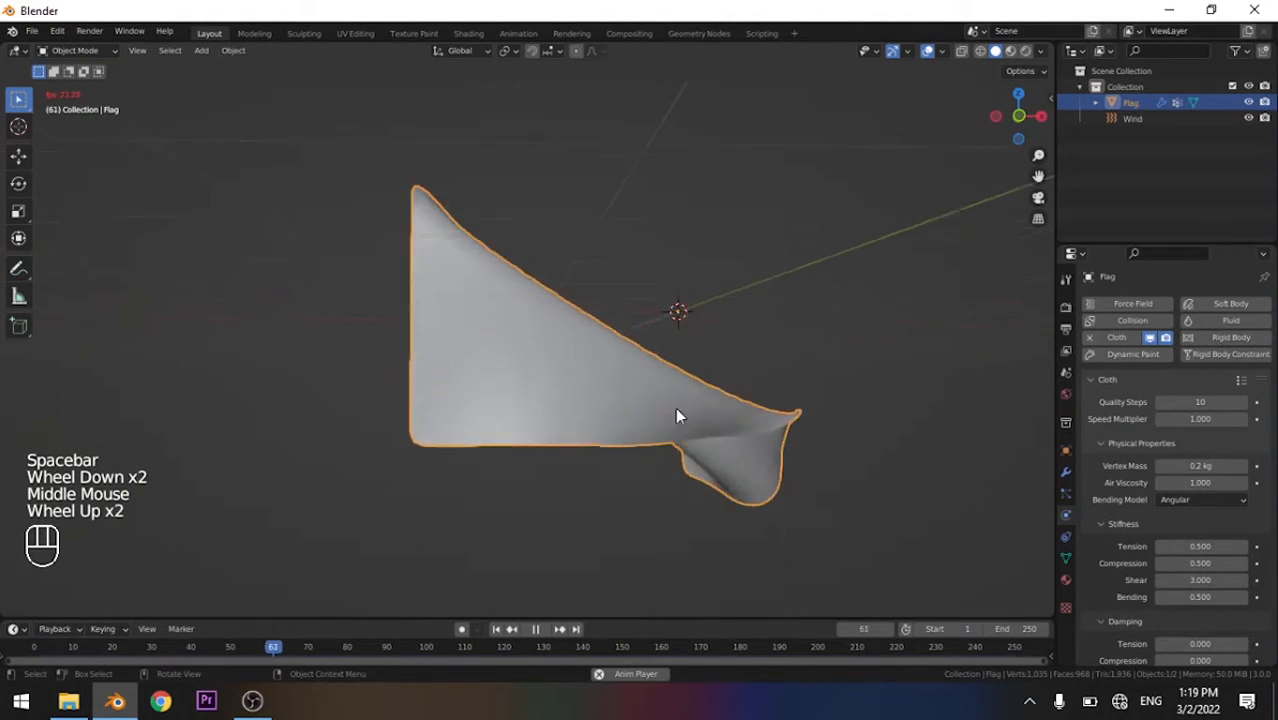
{"action": "middle_click_drag", "start_coordinate": [690, 445], "coordinate": [687, 477]}
{"action": "scroll", "coordinate": [736, 436], "scroll_direction": "down", "scroll_amount": 1}
{"action": "middle_click_drag", "start_coordinate": [736, 436], "coordinate": [686, 421]}
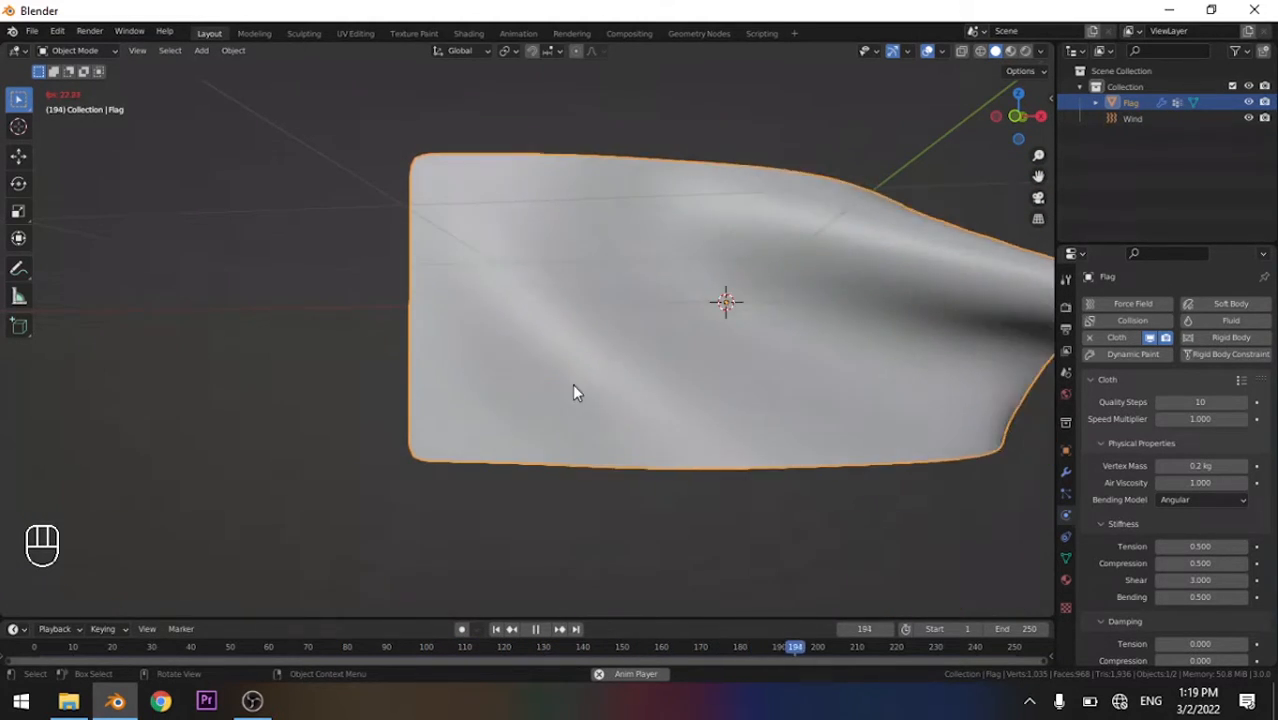
Set the cloth's Damping Bending to 0
{"action": "scroll", "coordinate": [1202, 487], "scroll_direction": "down", "scroll_amount": 4}
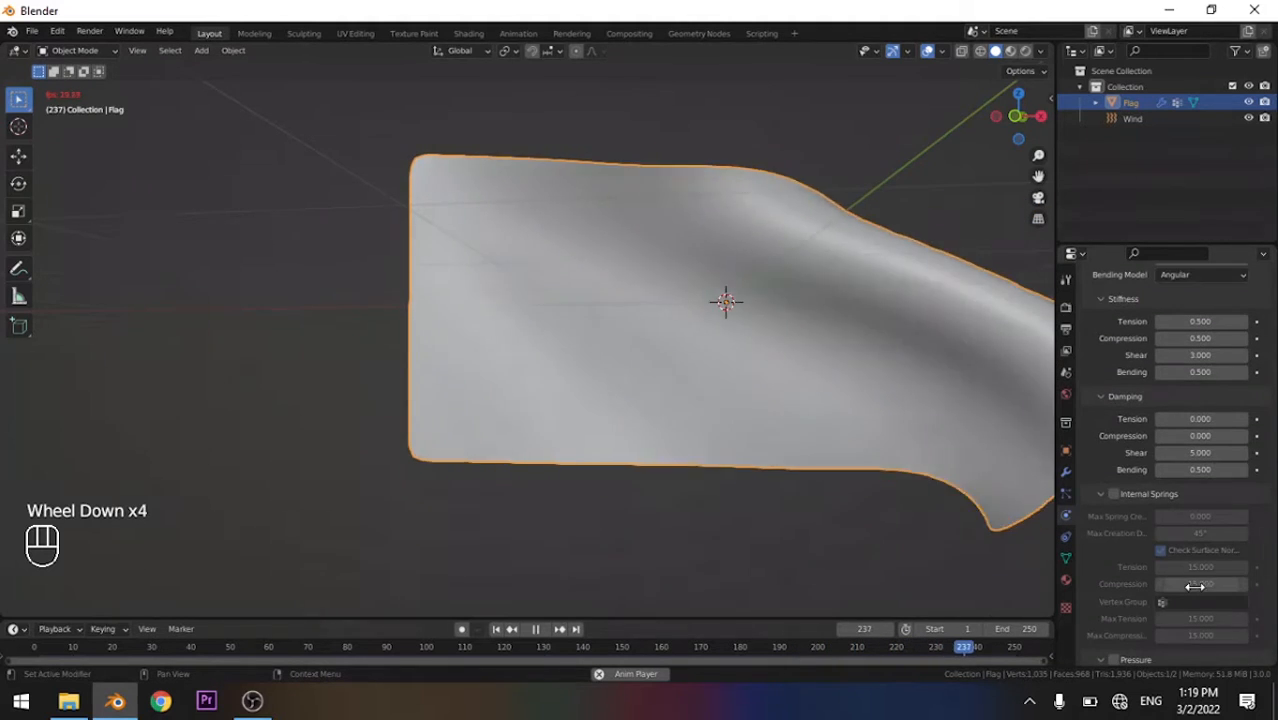
{"action": "left_click", "coordinate": [1212, 470]}
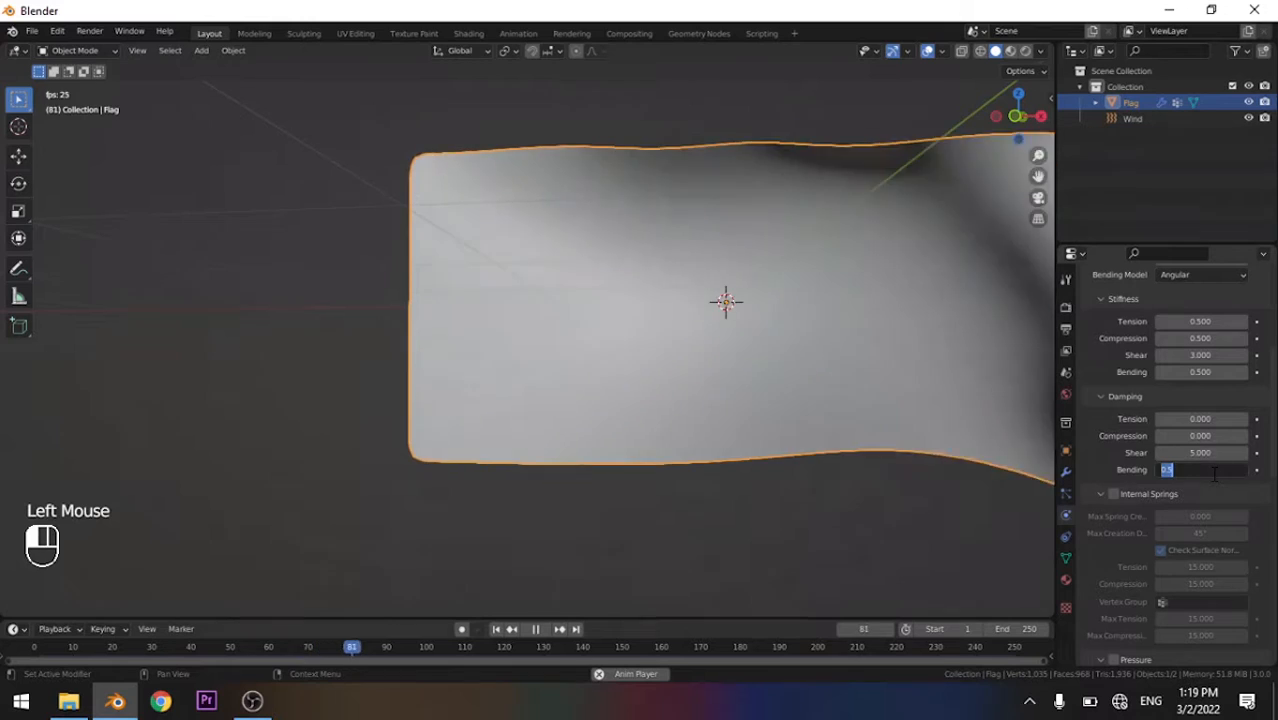
{"action": "type", "text": "0"}
{"action": "key", "text": "Return"}
Stop the simulation at frame 158 and examine the flag's folds up close from different angles
{"action": "scroll", "coordinate": [822, 395], "scroll_direction": "down", "scroll_amount": 2}
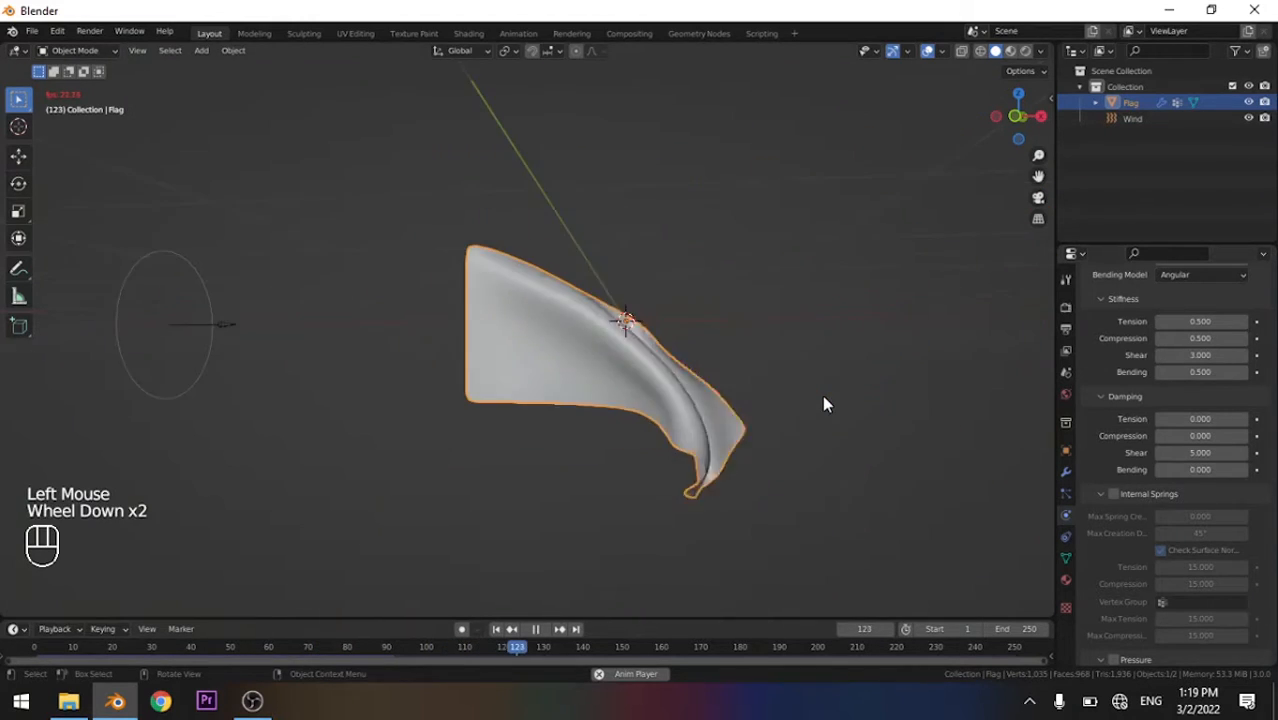
{"action": "middle_click_drag", "start_coordinate": [822, 395], "coordinate": [729, 436]}
{"action": "scroll", "coordinate": [729, 436], "scroll_direction": "up", "scroll_amount": 1}
{"action": "key", "text": "space"}
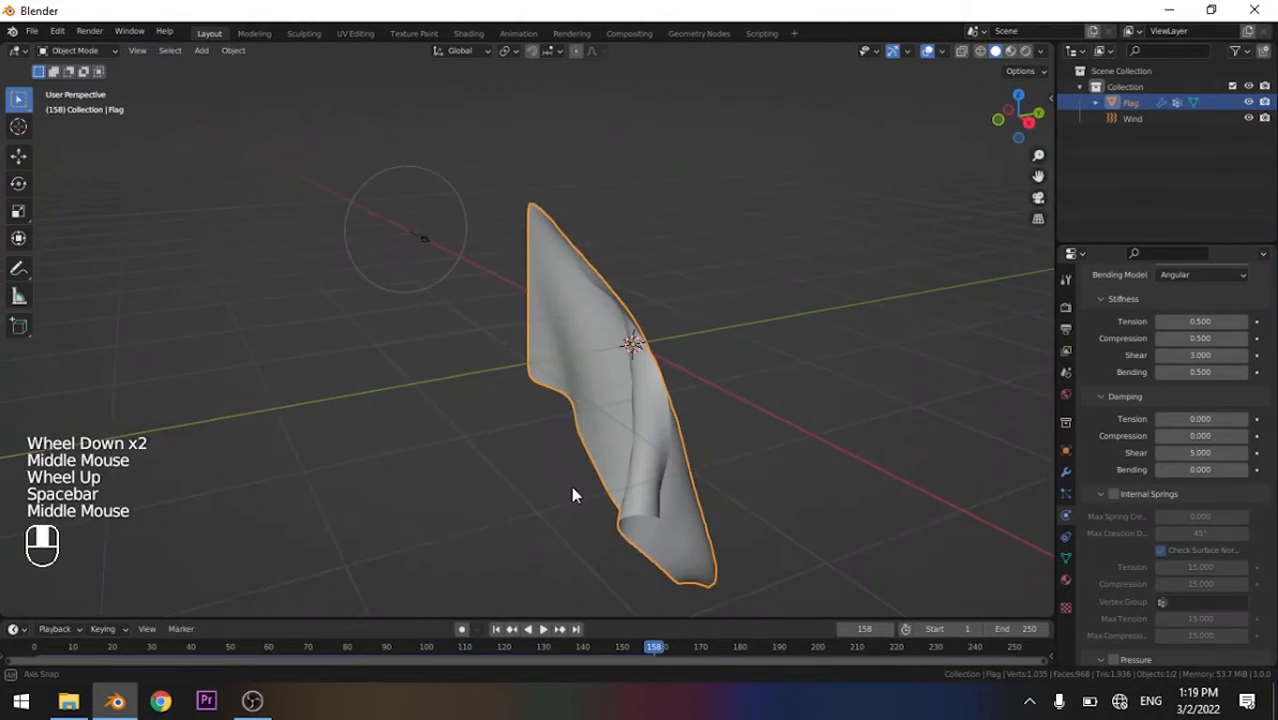
{"action": "middle_click_drag", "start_coordinate": [571, 492], "coordinate": [764, 505]}
{"action": "scroll", "coordinate": [671, 443], "scroll_direction": "up", "scroll_amount": 3}
{"action": "scroll", "coordinate": [671, 437], "scroll_direction": "down", "scroll_amount": 2}
{"action": "scroll", "coordinate": [722, 440], "scroll_direction": "up", "scroll_amount": 1}
{"action": "scroll", "coordinate": [727, 426], "scroll_direction": "up", "scroll_amount": 3}
{"action": "scroll", "coordinate": [705, 361], "scroll_direction": "down", "scroll_amount": 2}
{"action": "middle_click_drag", "start_coordinate": [705, 361], "coordinate": [650, 325]}
{"action": "scroll", "coordinate": [647, 320], "scroll_direction": "up", "scroll_amount": 4}
{"action": "scroll", "coordinate": [647, 328], "scroll_direction": "down", "scroll_amount": 2}
{"action": "scroll", "coordinate": [1212, 516], "scroll_direction": "down", "scroll_amount": 4}
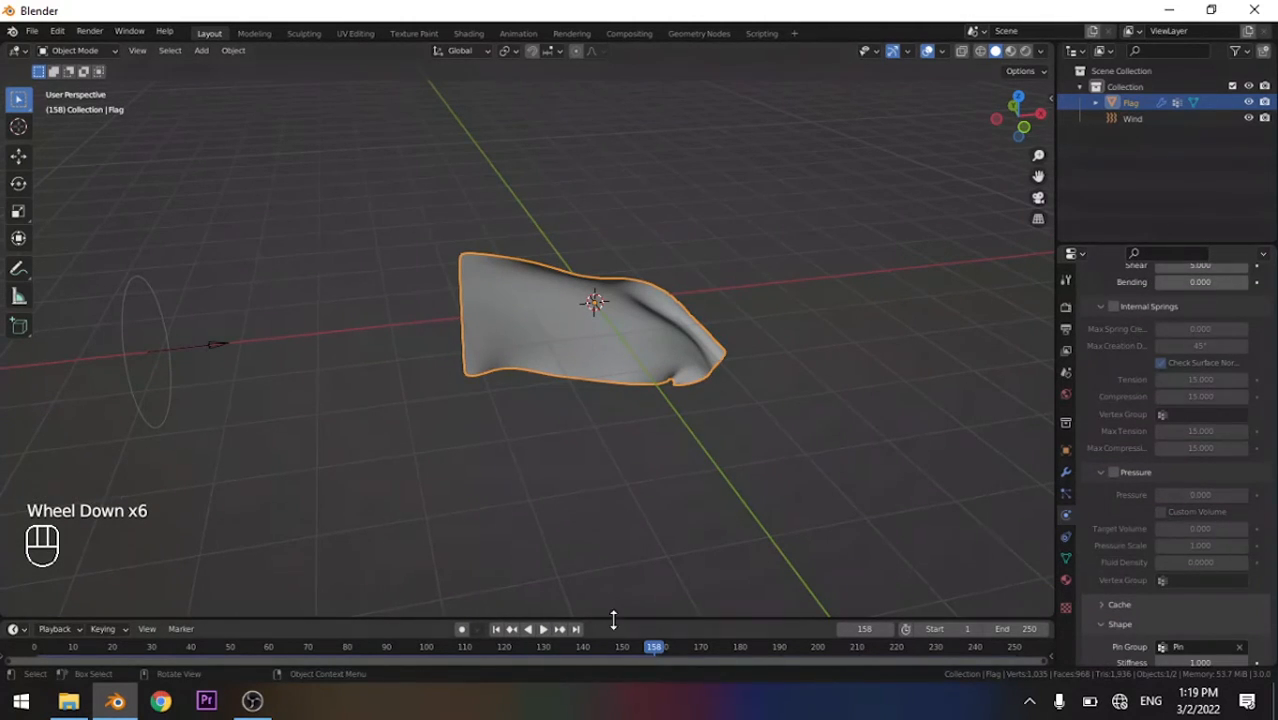
Enlarge the timeline area, switch it to the Shader Editor and create a new material for the flag
{"action": "left_click_drag", "start_coordinate": [746, 620], "coordinate": [779, 237]}
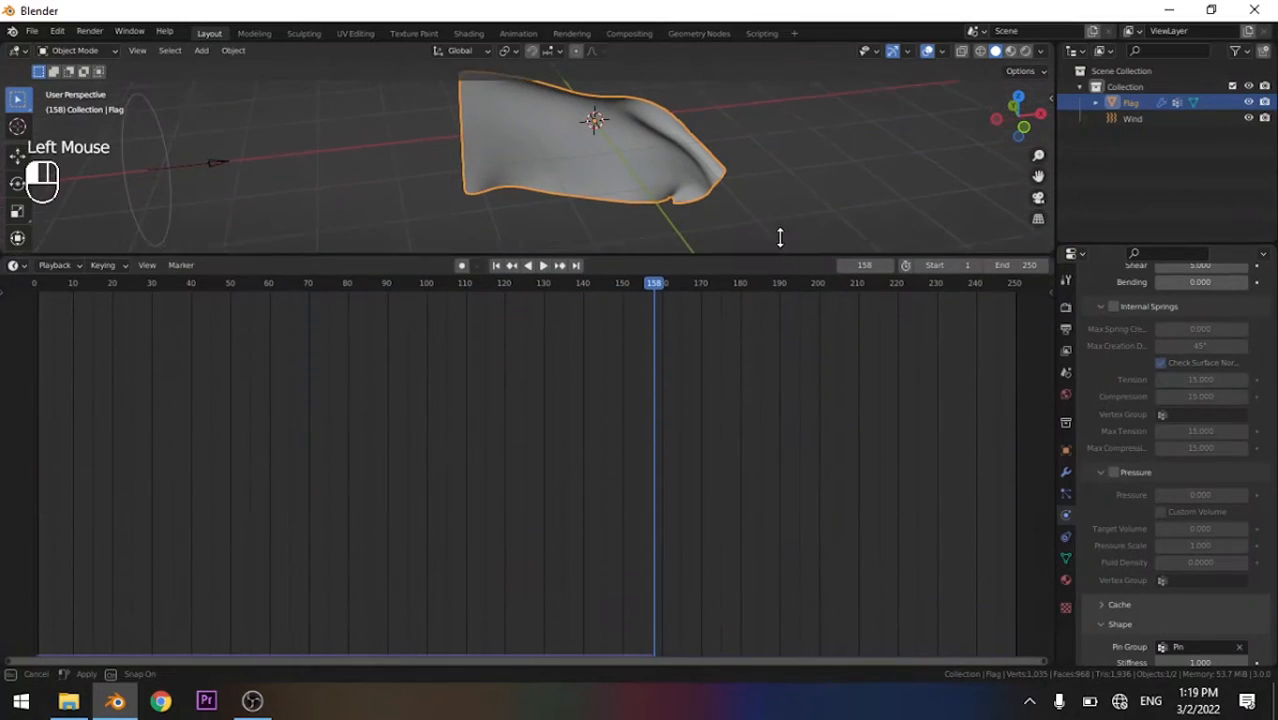
{"action": "key", "text": "shift+F3"}
{"action": "key", "text": "shift+F3"}
{"action": "key", "text": "shift+F3"}
{"action": "key", "text": "shift+F3"}
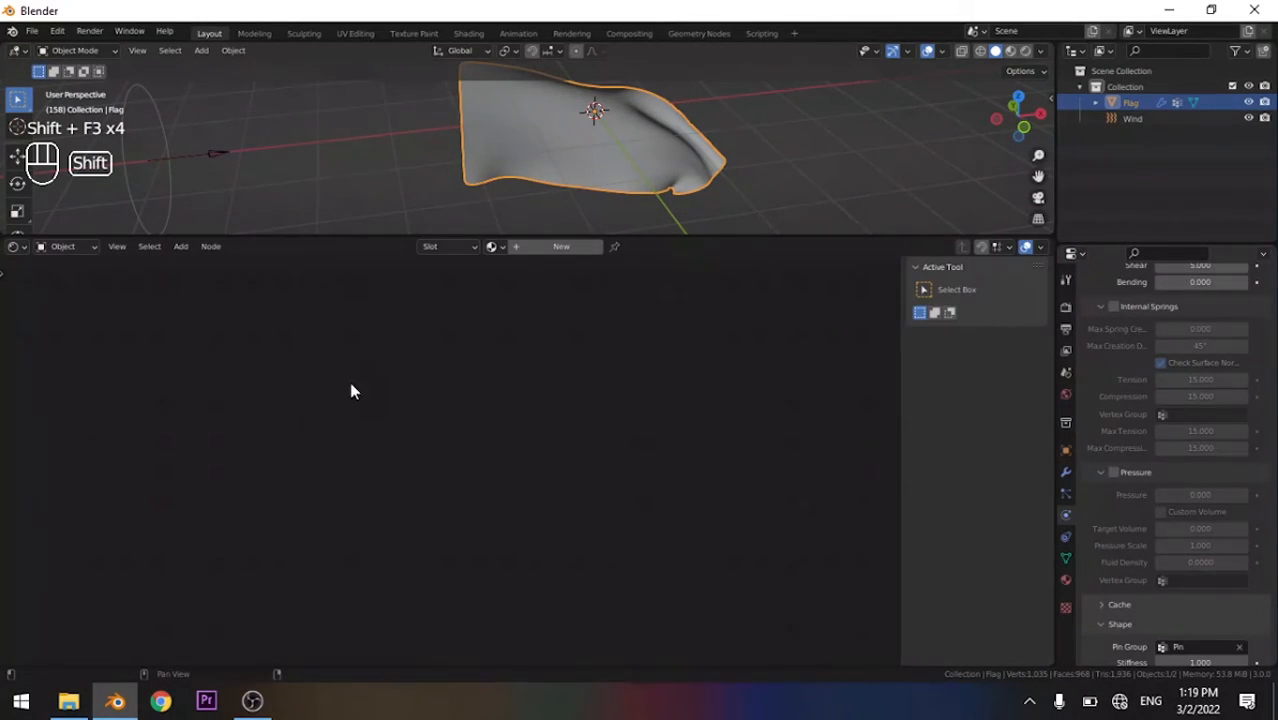
{"action": "left_click_drag", "start_coordinate": [389, 237], "coordinate": [410, 350]}
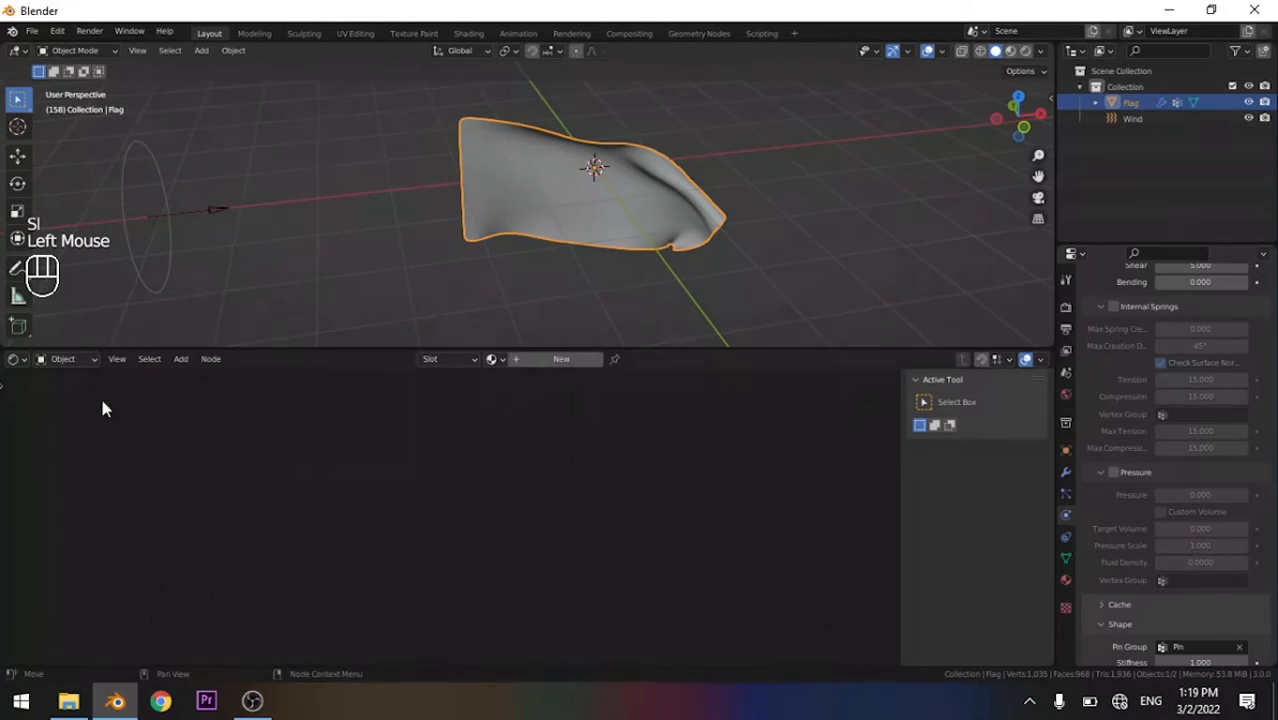
{"action": "left_click", "coordinate": [560, 362]}
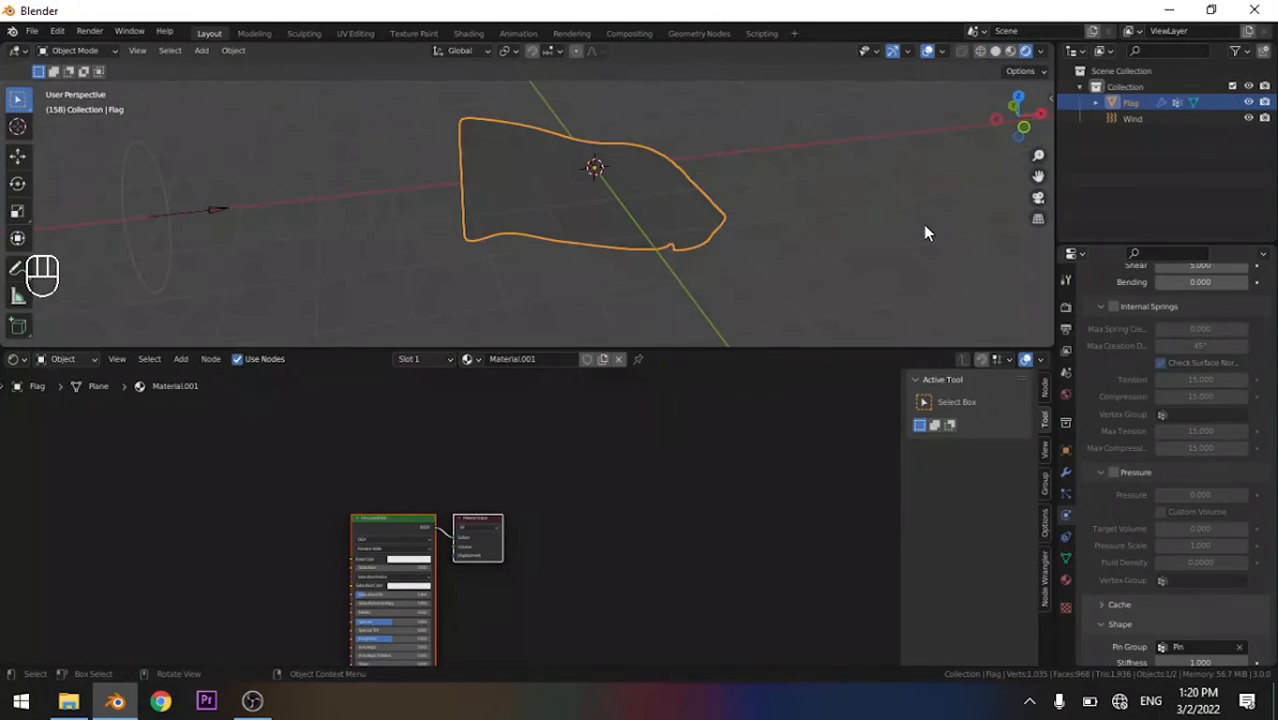
Add a Sun light and move it about 7.4 m along X and 1.8 m up from the flag
{"action": "key", "text": "KP_7"}
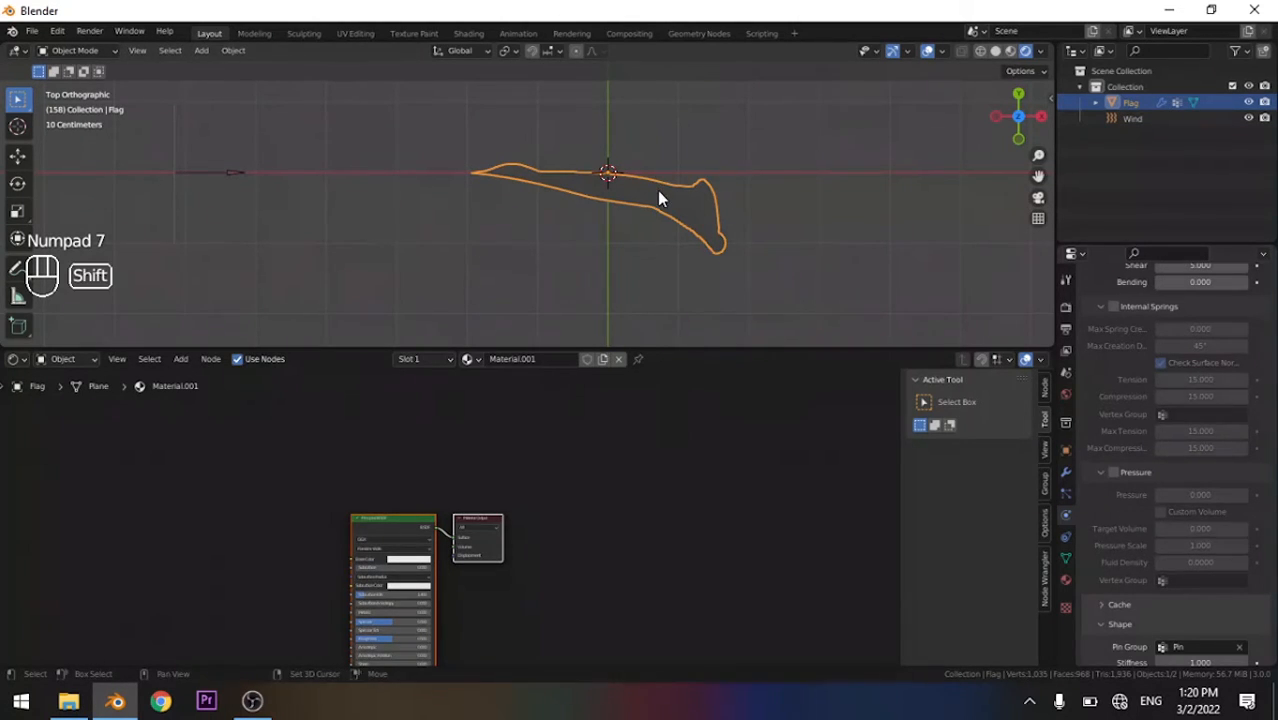
{"action": "key", "text": "shift+a"}
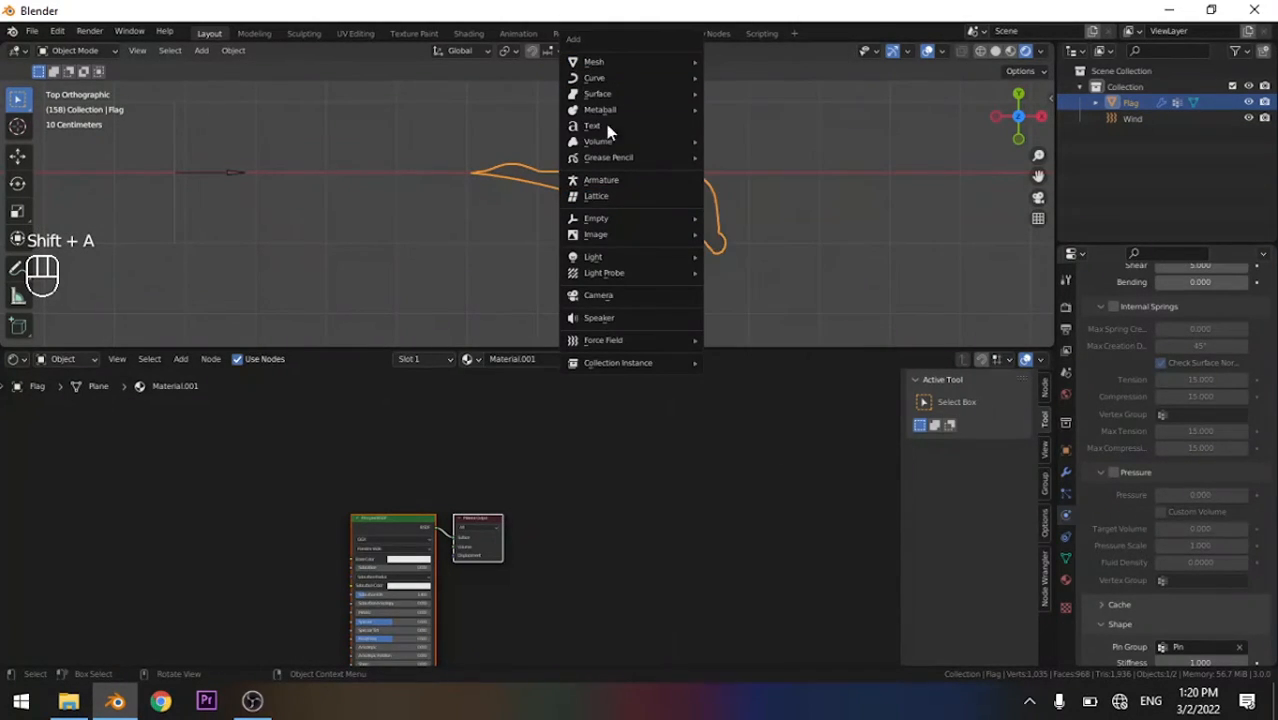
{"action": "mouse_move", "coordinate": [617, 256]}
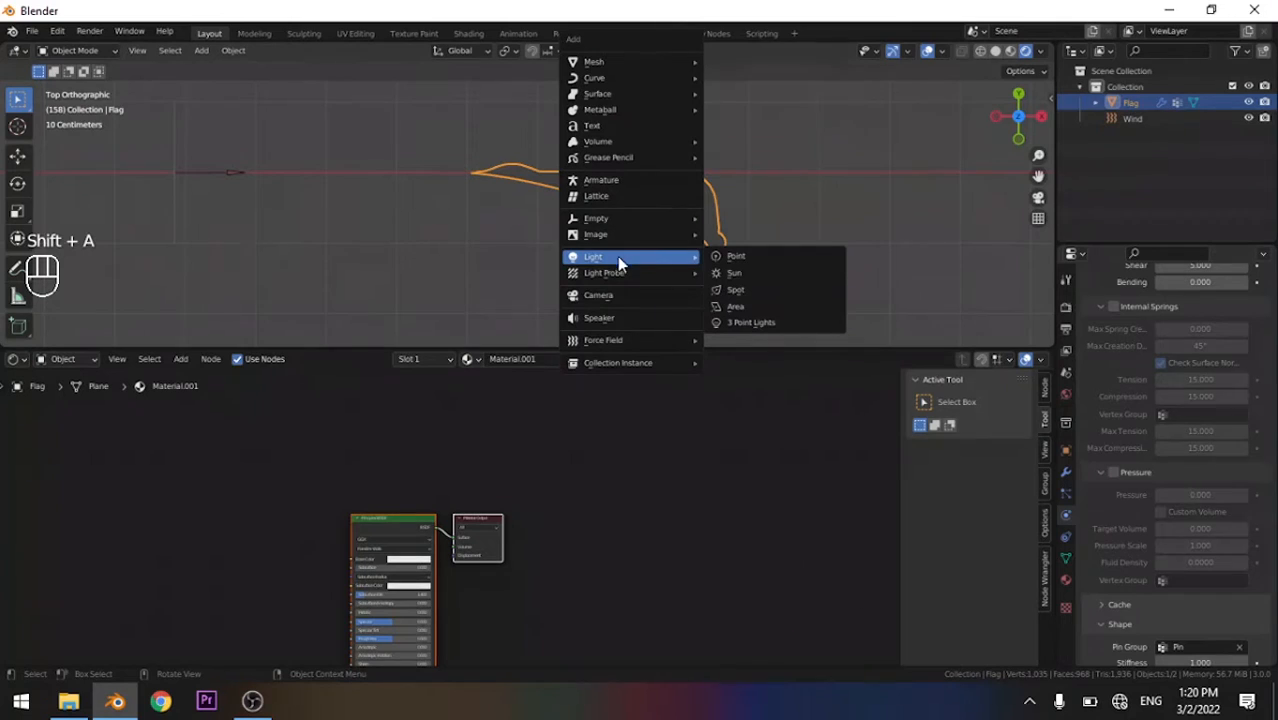
{"action": "left_click", "coordinate": [752, 274]}
{"action": "scroll", "coordinate": [730, 242], "scroll_direction": "down", "scroll_amount": 2}
{"action": "key", "text": "KP_1"}
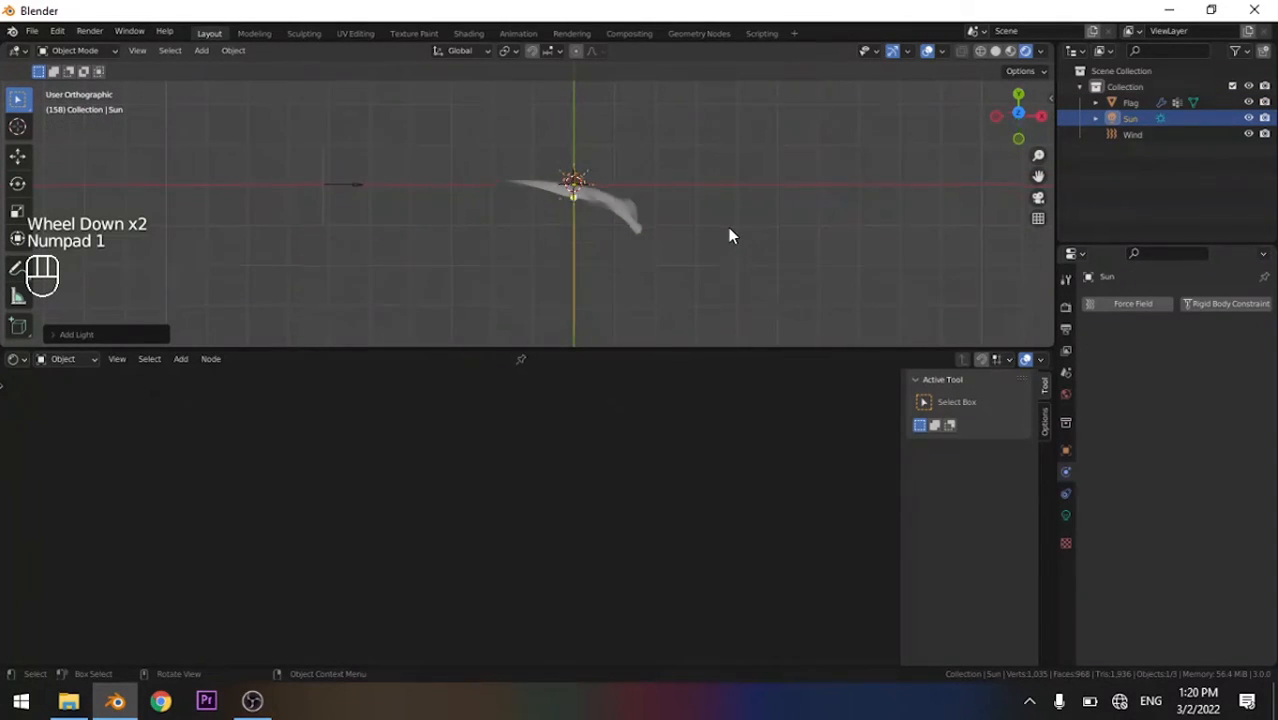
{"action": "key", "text": "g"}
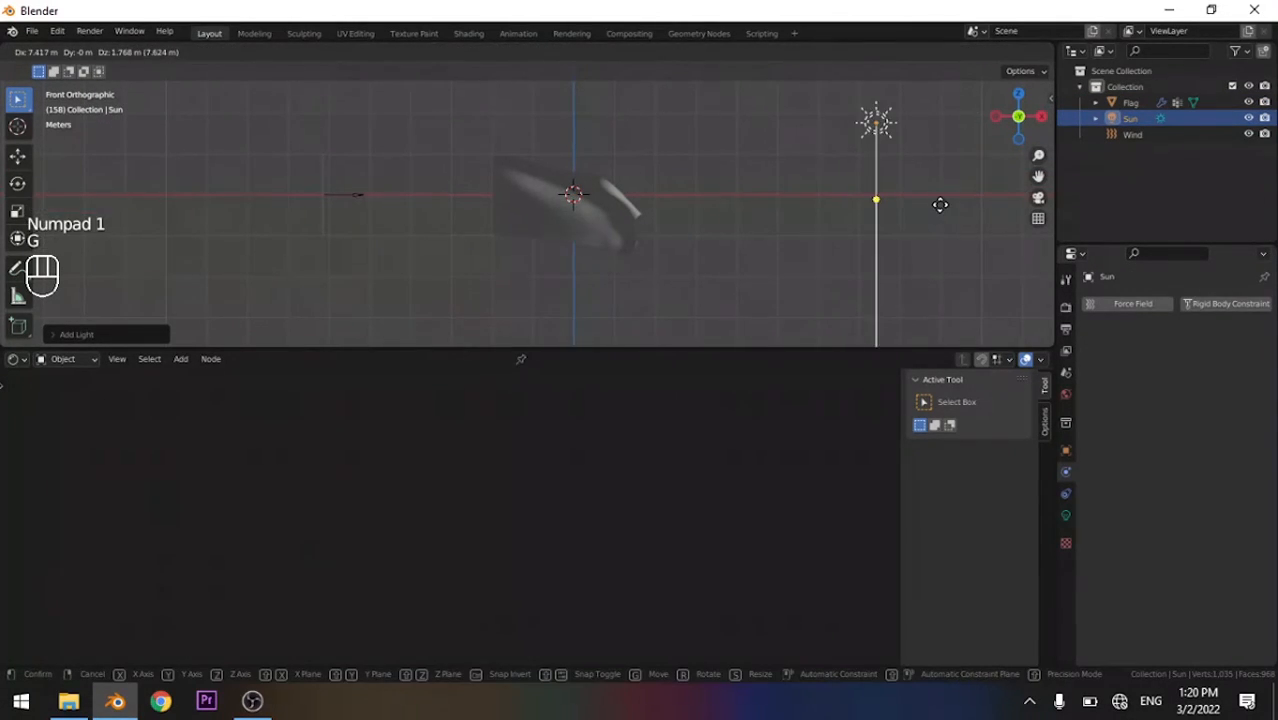
{"action": "left_click", "coordinate": [940, 205]}
Rotate the sun about 60° in the front view, and rotate it again in the top view to light the flag diagonally
{"action": "key", "text": "r"}
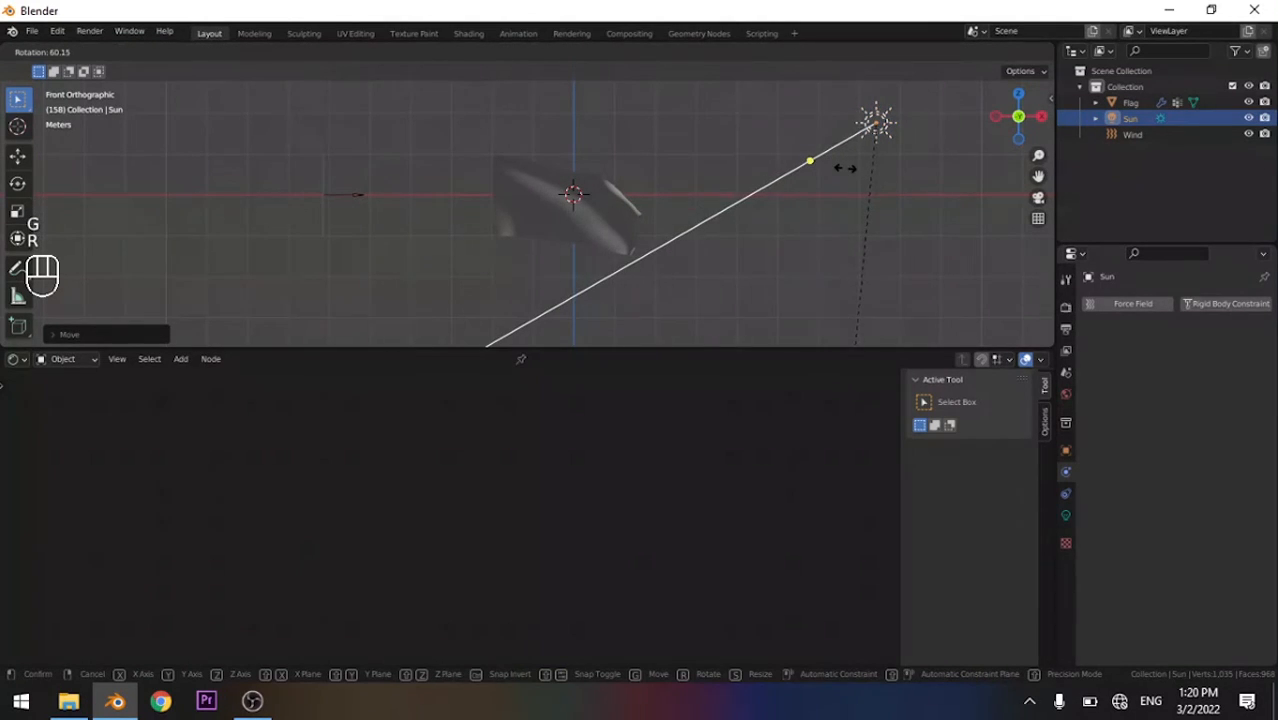
{"action": "left_click", "coordinate": [845, 168]}
{"action": "key", "text": "KP_1"}
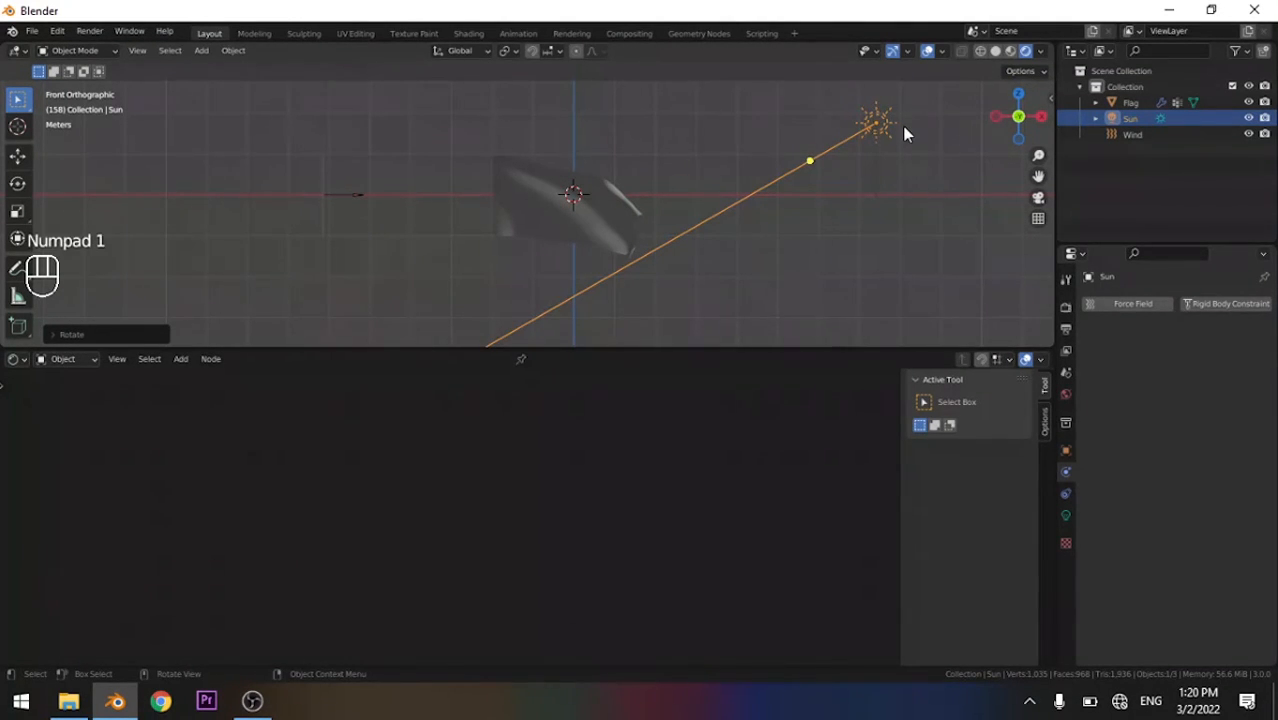
{"action": "key", "text": "KP_7"}
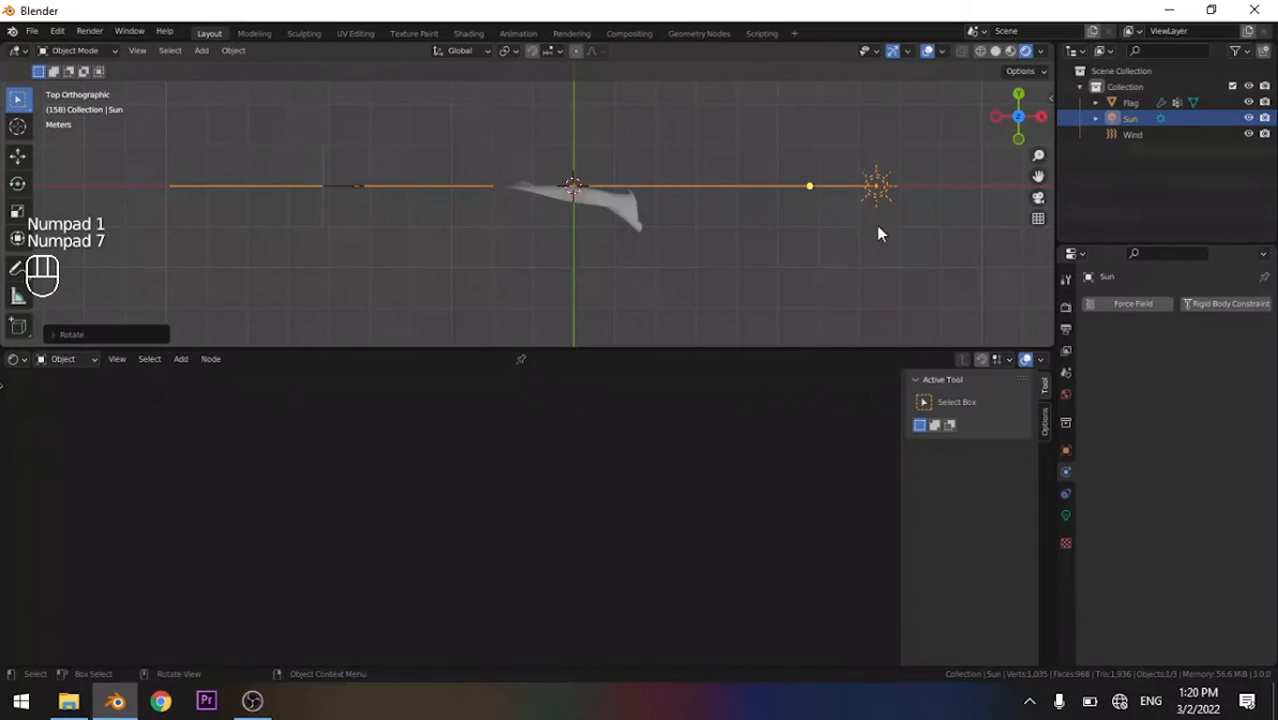
{"action": "key", "text": "r"}
{"action": "left_click", "coordinate": [518, 273]}
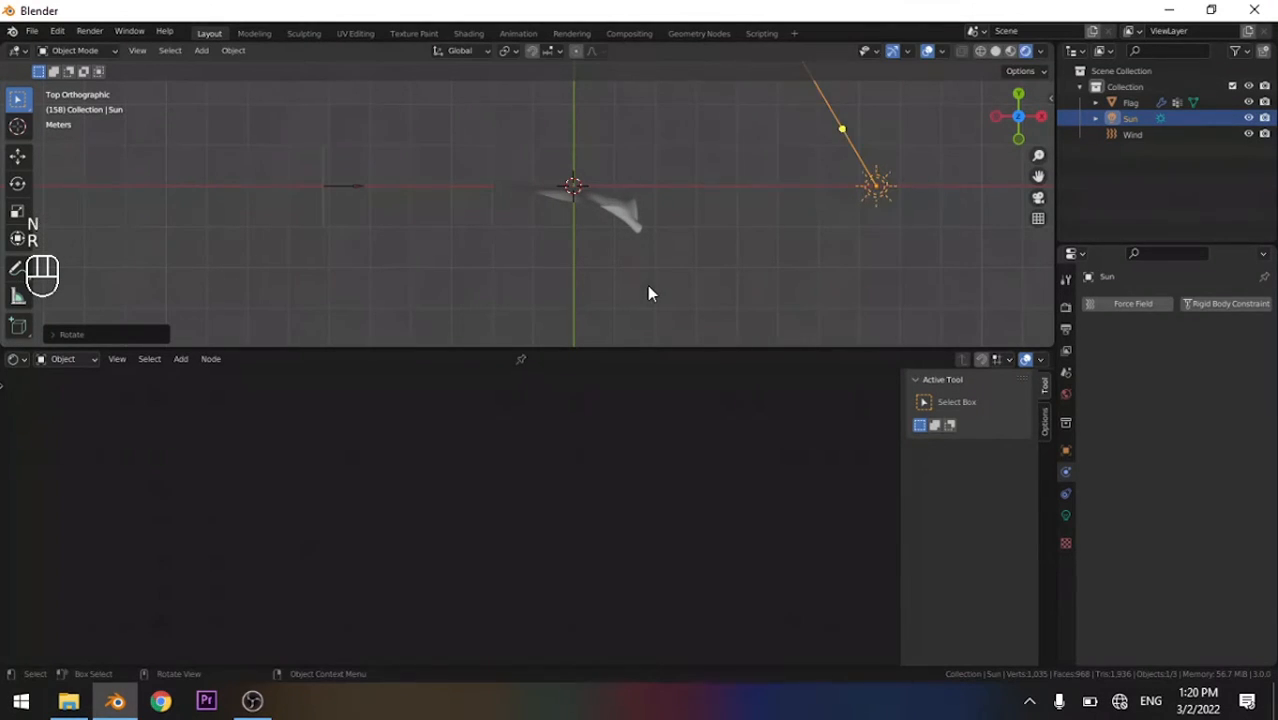
Examine how the sun lights the flag's folds from several angles
{"action": "middle_click_drag", "start_coordinate": [648, 291], "coordinate": [673, 194]}
{"action": "scroll", "coordinate": [640, 182], "scroll_direction": "up", "scroll_amount": 4}
{"action": "scroll", "coordinate": [572, 213], "scroll_direction": "up", "scroll_amount": 1}
{"action": "scroll", "coordinate": [585, 216], "scroll_direction": "up", "scroll_amount": 2}
{"action": "scroll", "coordinate": [585, 216], "scroll_direction": "down", "scroll_amount": 2}
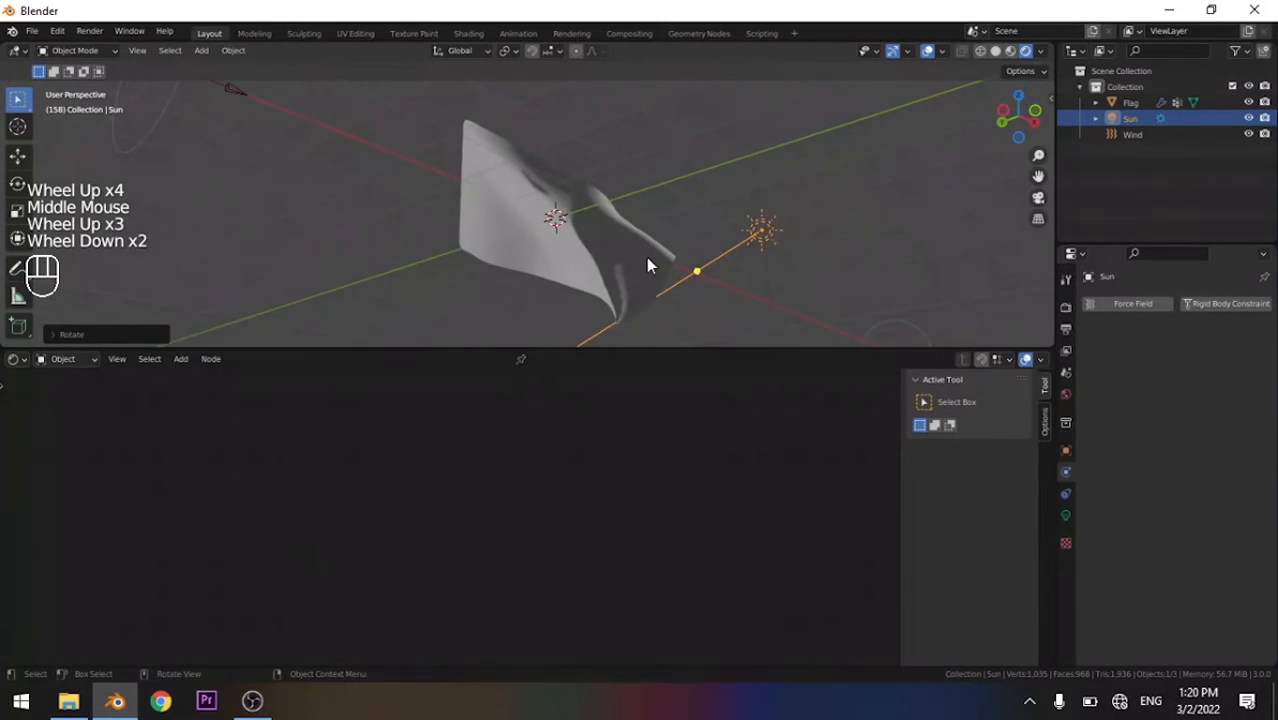
{"action": "middle_click_drag", "start_coordinate": [646, 257], "coordinate": [651, 85]}
{"action": "scroll", "coordinate": [628, 185], "scroll_direction": "up", "scroll_amount": 3}
{"action": "scroll", "coordinate": [643, 215], "scroll_direction": "down", "scroll_amount": 2}
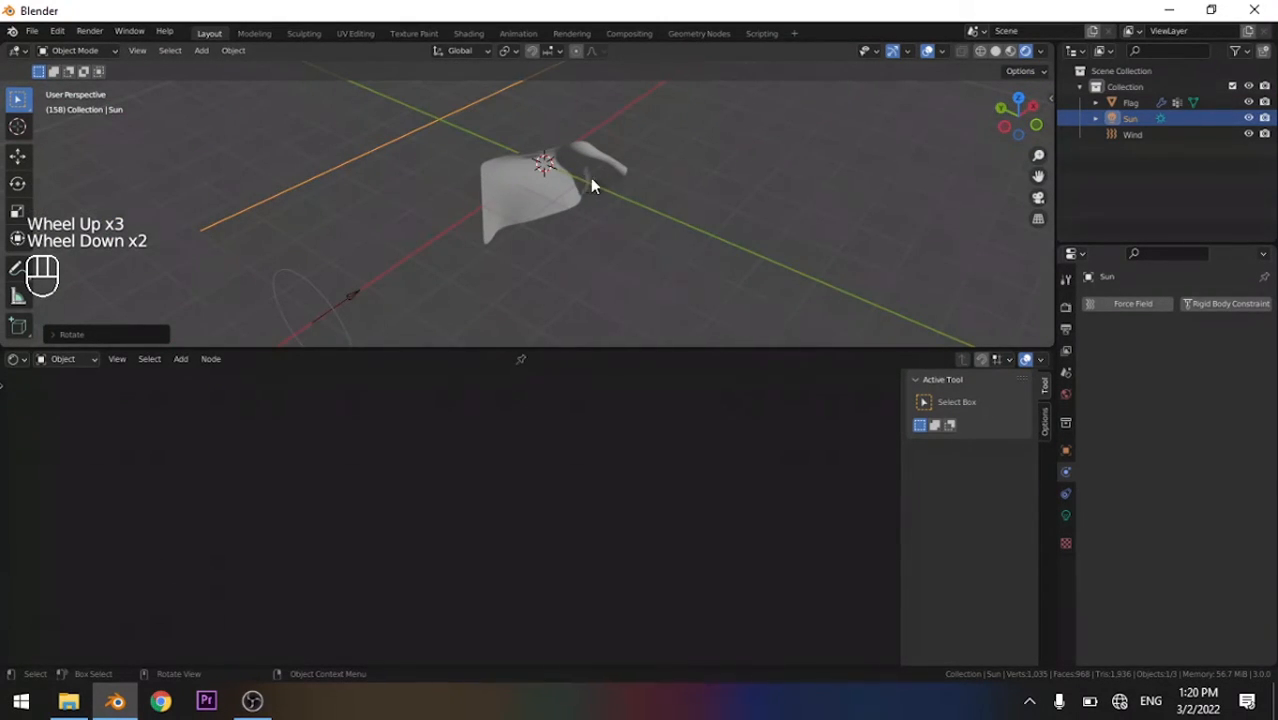
{"action": "middle_click_drag", "start_coordinate": [620, 193], "coordinate": [639, 211], "text": "shift"}
{"action": "scroll", "coordinate": [639, 237], "scroll_direction": "up", "scroll_amount": 1}
{"action": "scroll", "coordinate": [616, 270], "scroll_direction": "up", "scroll_amount": 1}
Select the flag and replace its Principled BSDF shader with a Translucent BSDF
{"action": "left_click", "coordinate": [616, 270]}
{"action": "scroll", "coordinate": [616, 270], "scroll_direction": "up", "scroll_amount": 1}
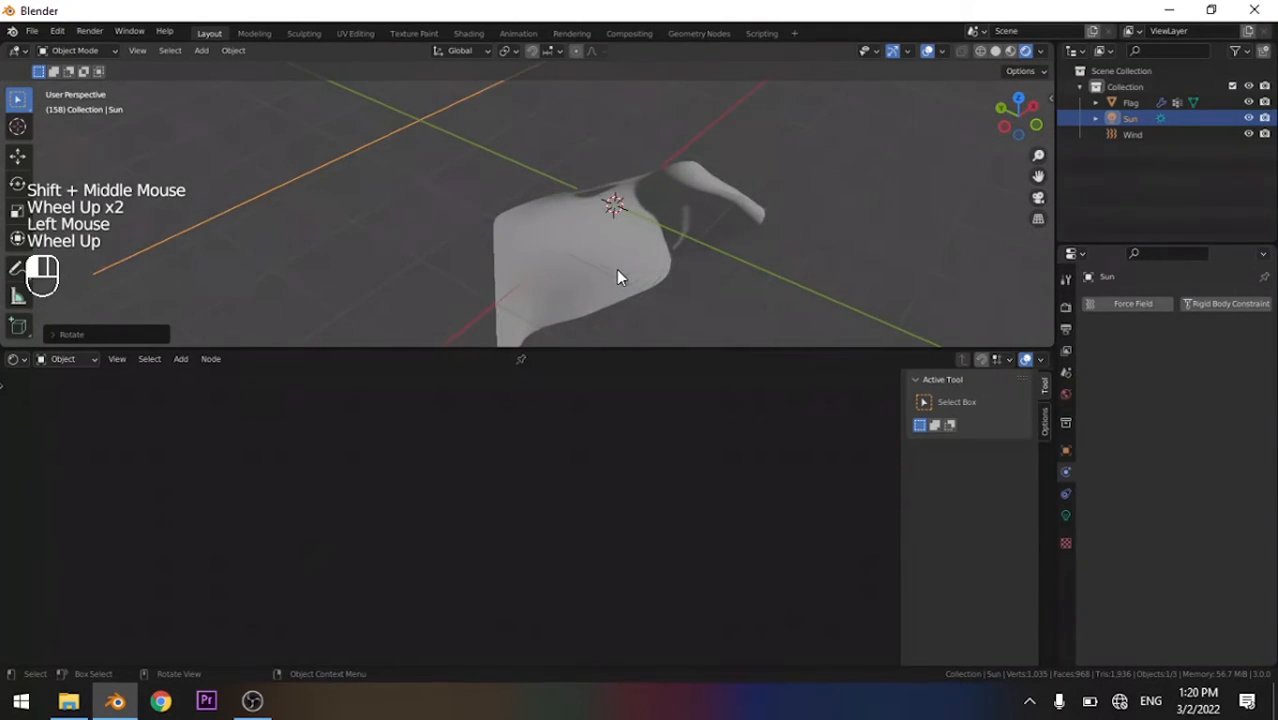
{"action": "middle_click_drag", "start_coordinate": [551, 450], "coordinate": [700, 377]}
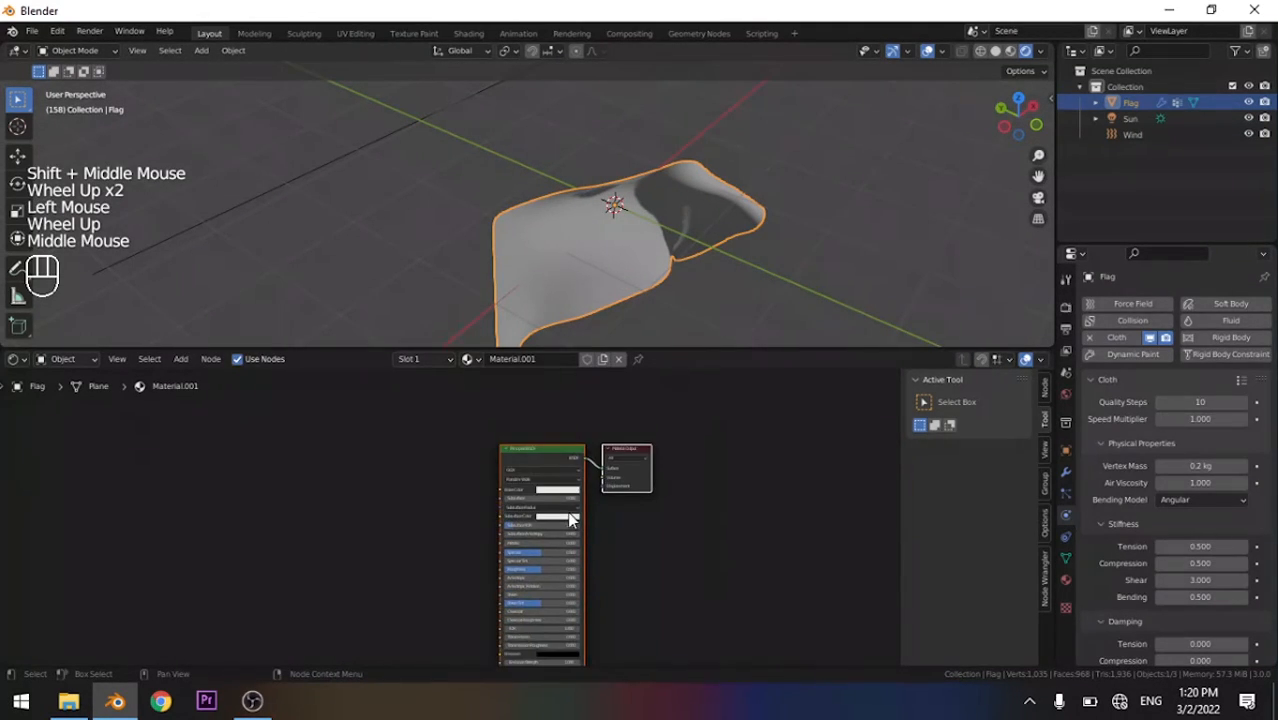
{"action": "middle_click_drag", "start_coordinate": [540, 475], "coordinate": [600, 535]}
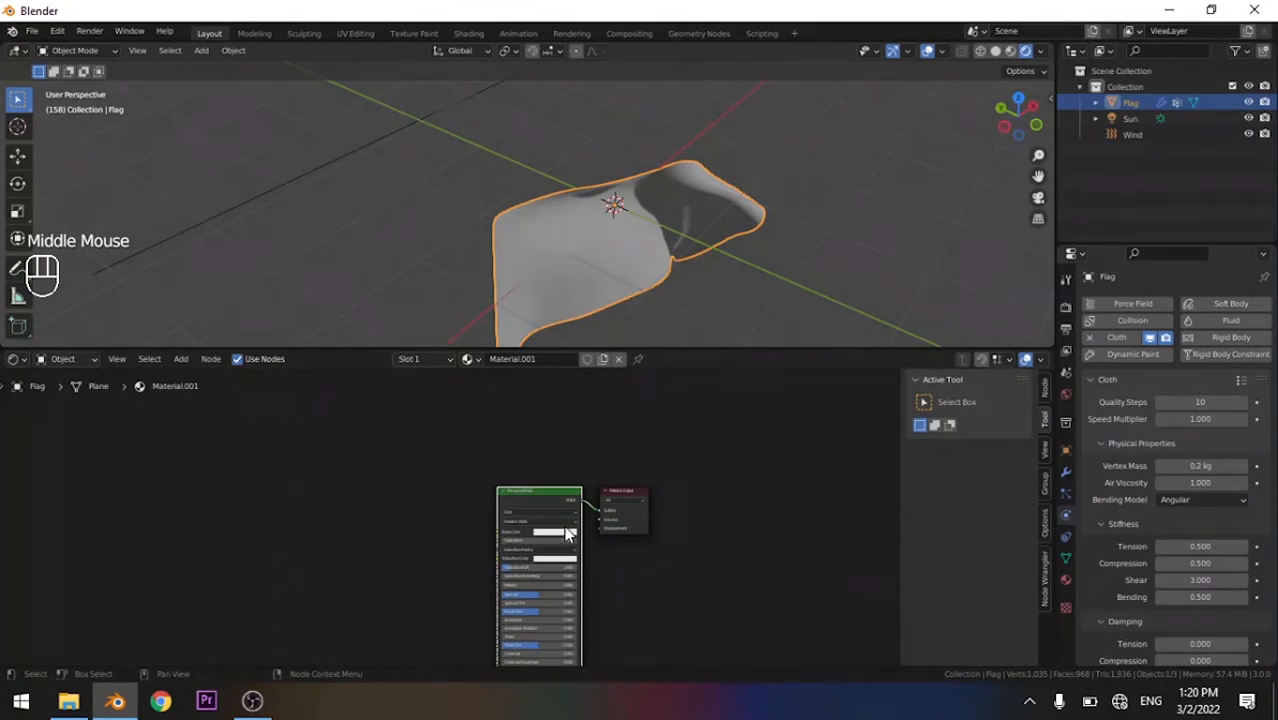
{"action": "scroll", "coordinate": [560, 505], "scroll_direction": "up", "scroll_amount": 5}
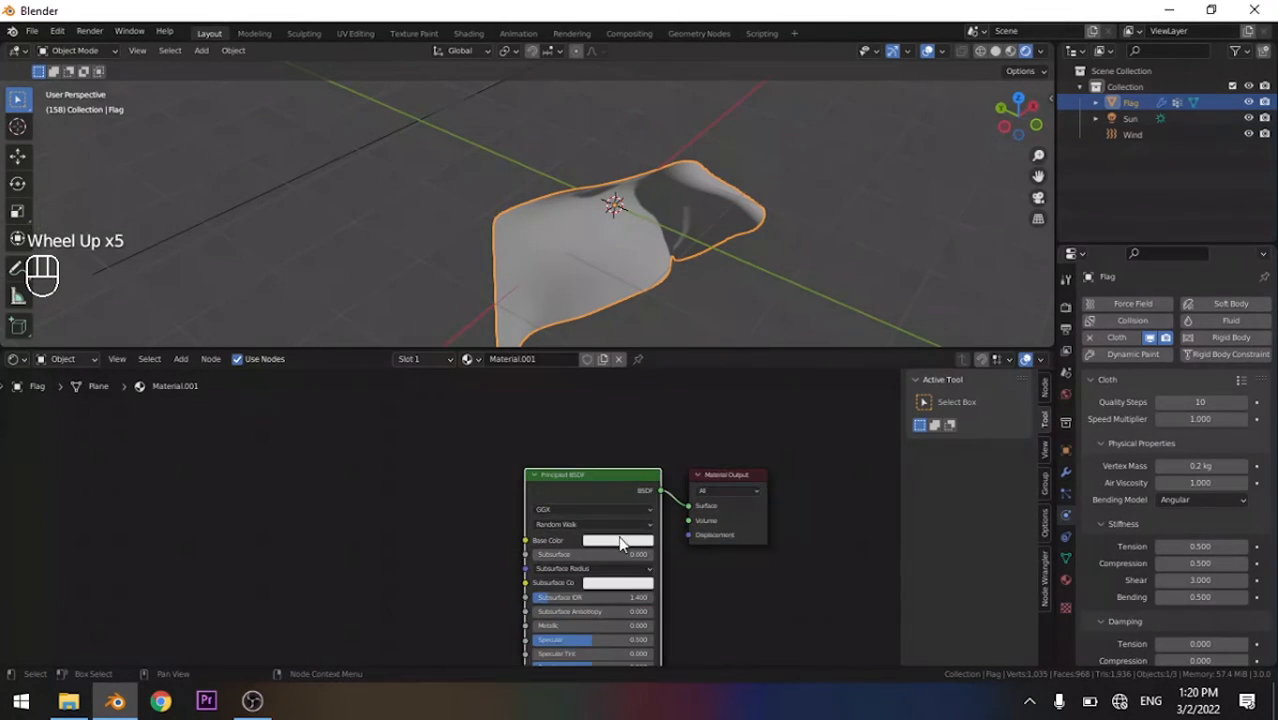
{"action": "middle_click_drag", "start_coordinate": [608, 511], "coordinate": [563, 587]}
{"action": "key", "text": "shift+s"}
{"action": "mouse_move", "coordinate": [570, 581]}
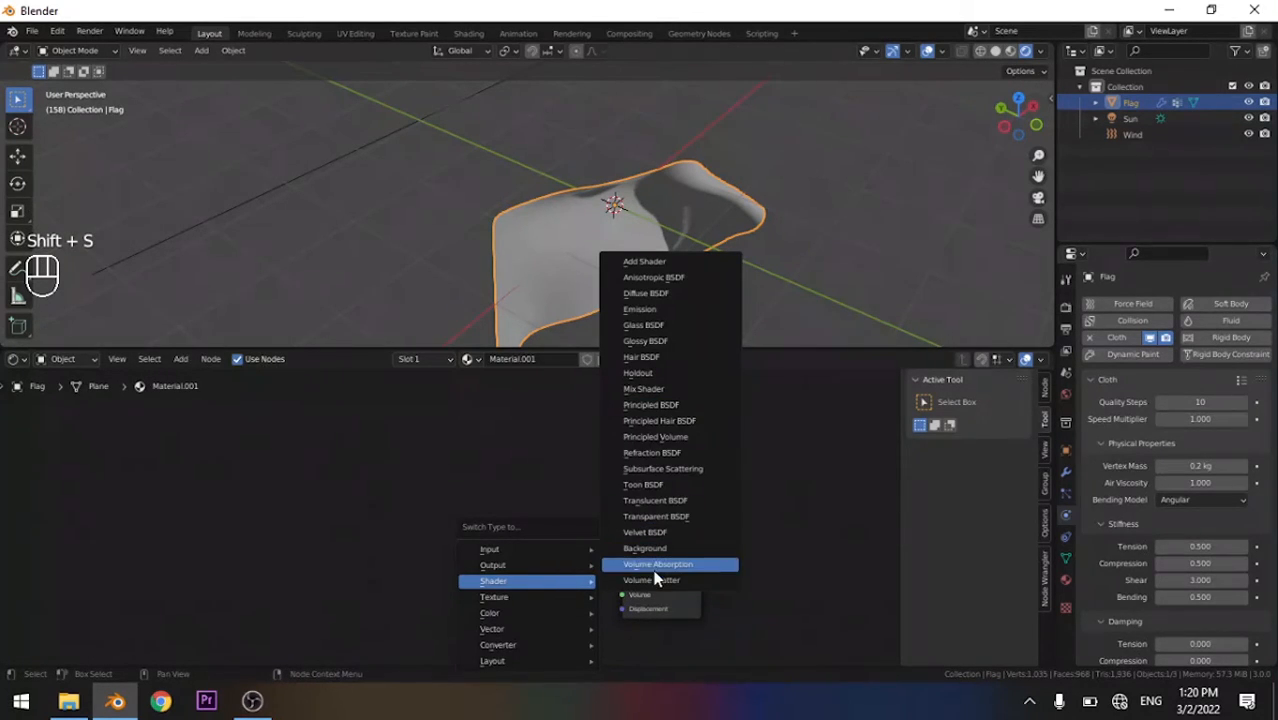
{"action": "left_click", "coordinate": [666, 503]}
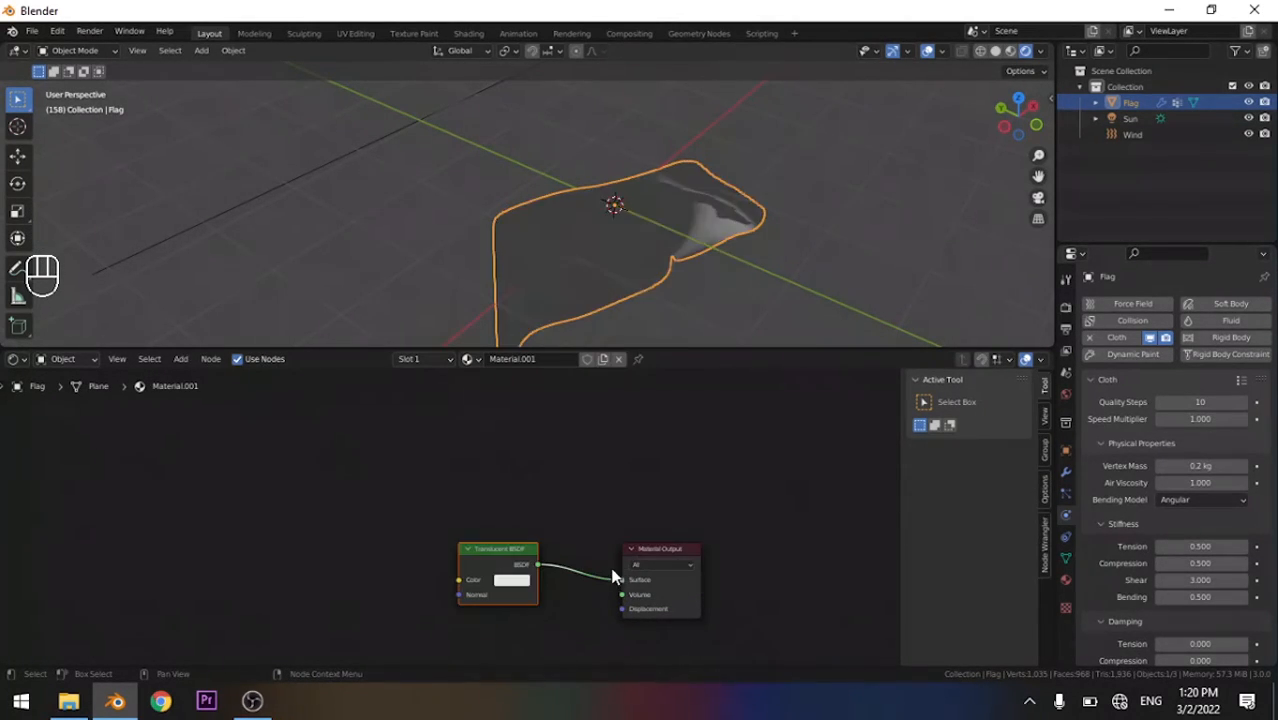
Add an Image Texture node in front of the Translucent BSDF in the flag's material
{"action": "middle_click_drag", "start_coordinate": [620, 562], "coordinate": [696, 494]}
{"action": "scroll", "coordinate": [690, 497], "scroll_direction": "up", "scroll_amount": 1}
{"action": "middle_click_drag", "start_coordinate": [705, 167], "coordinate": [658, 177]}
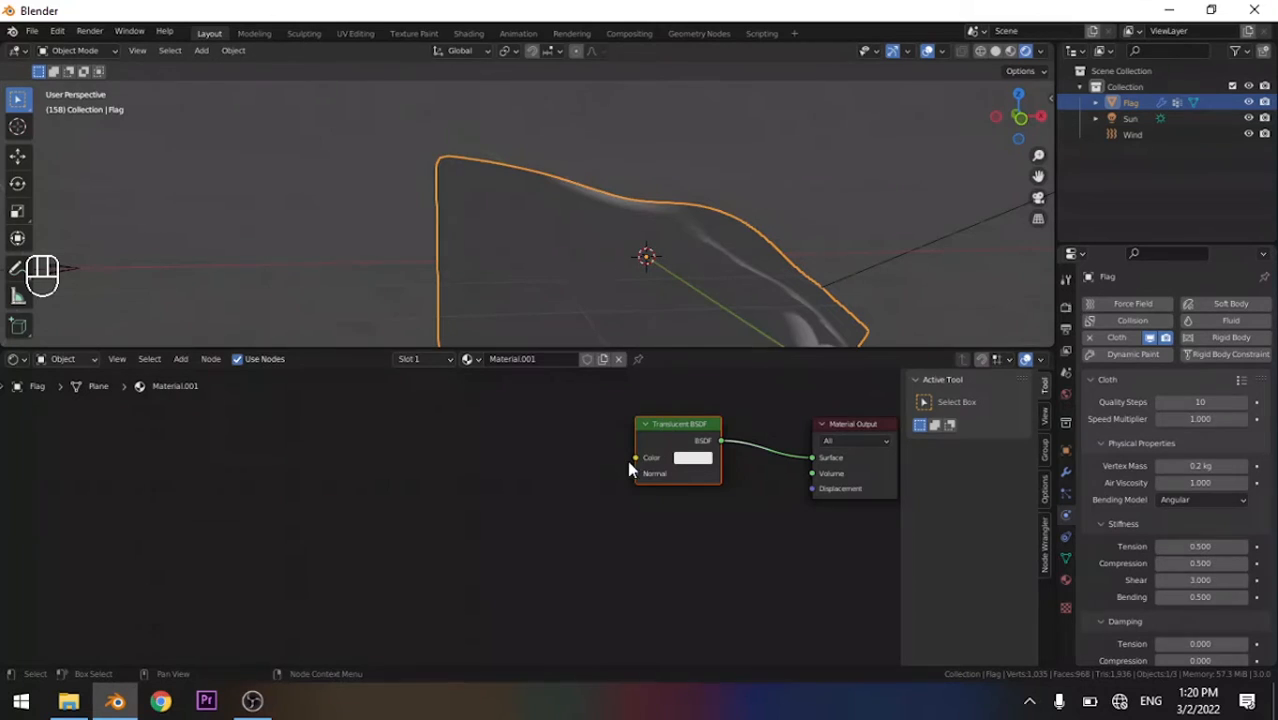
{"action": "middle_click_drag", "start_coordinate": [520, 537], "coordinate": [605, 587]}
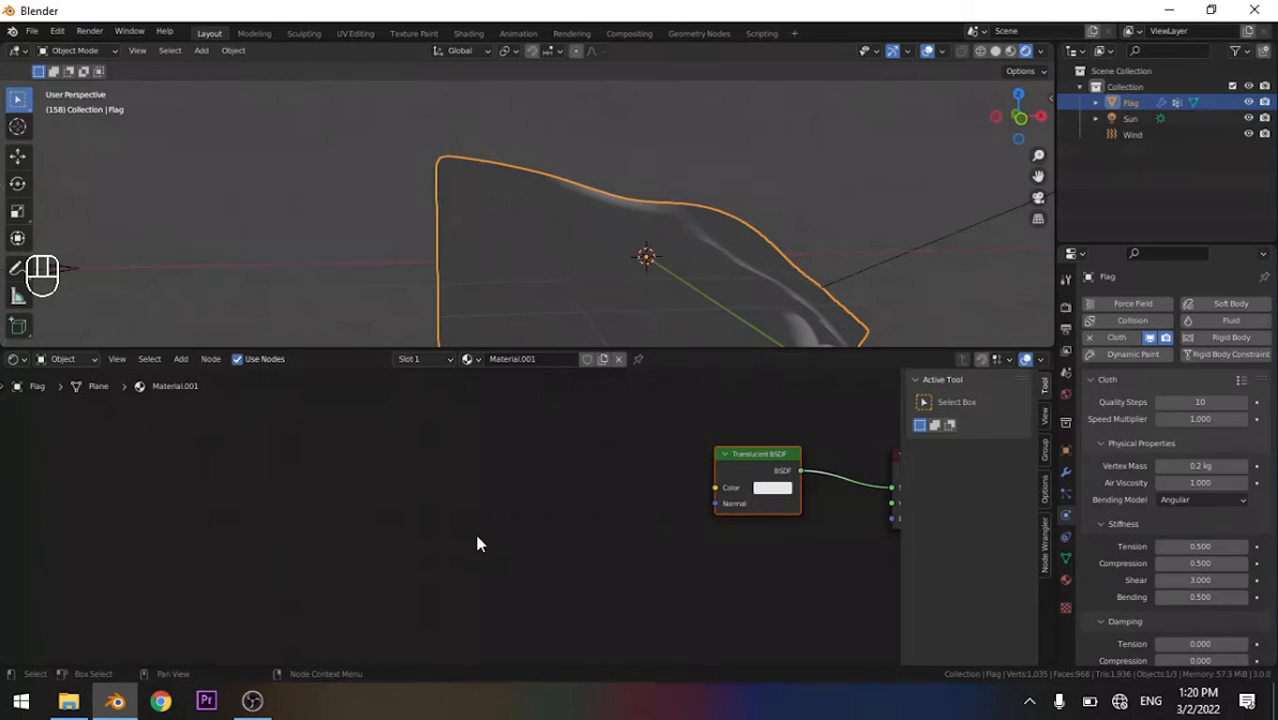
{"action": "key", "text": "shift+a"}
{"action": "mouse_move", "coordinate": [365, 538]}
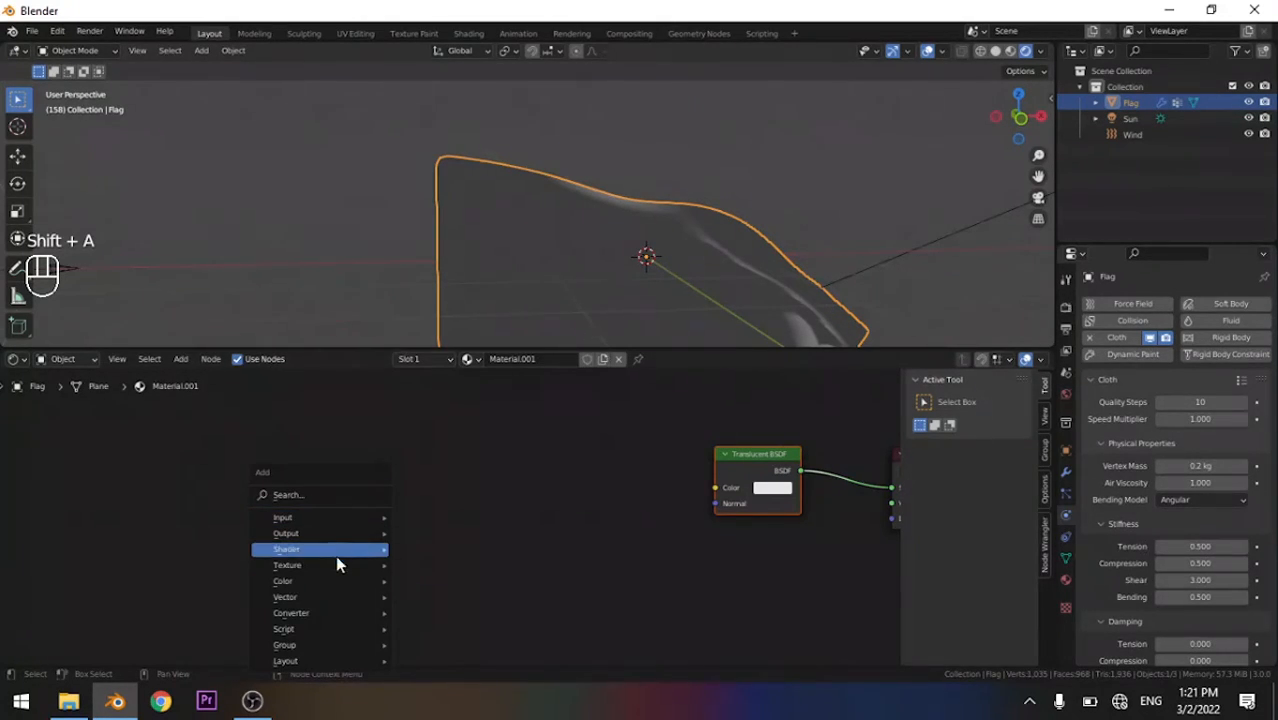
{"action": "mouse_move", "coordinate": [330, 565]}
{"action": "left_click", "coordinate": [446, 436]}
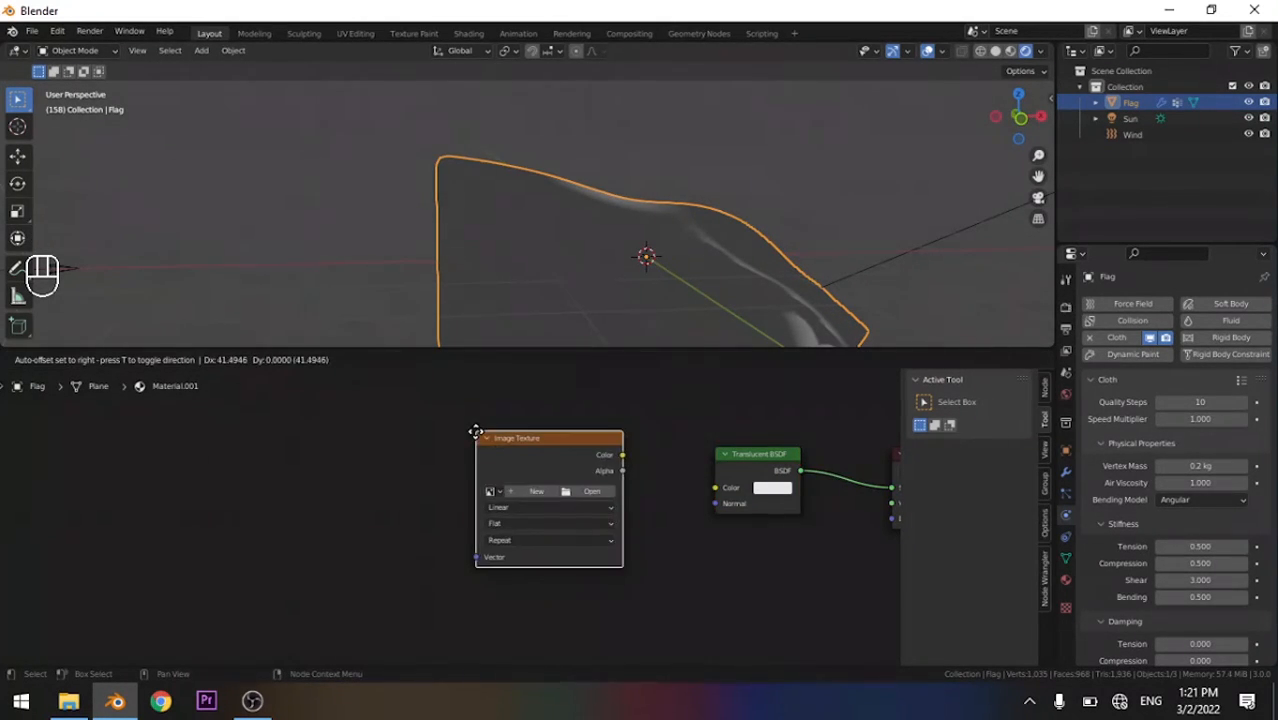
{"action": "left_click", "coordinate": [533, 438]}
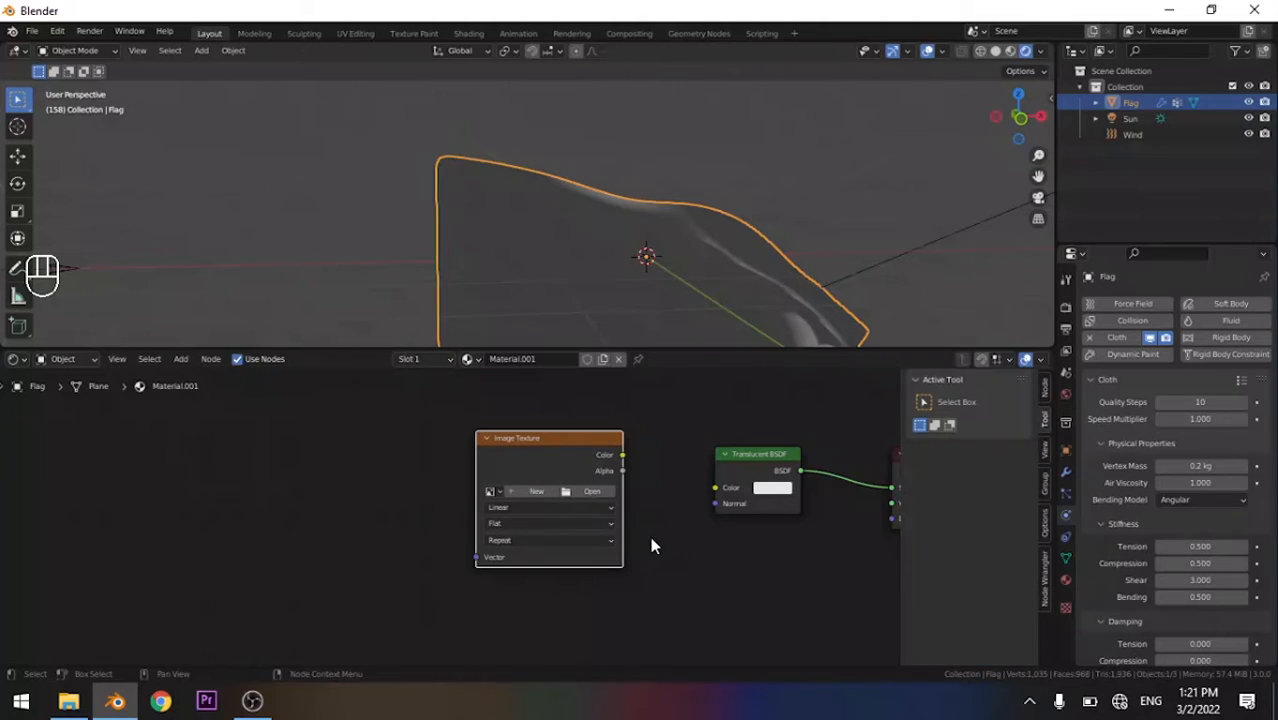
Load images.png into the Image Texture node and connect its Color output to the Translucent BSDF's Color input
{"action": "left_click", "coordinate": [601, 491]}
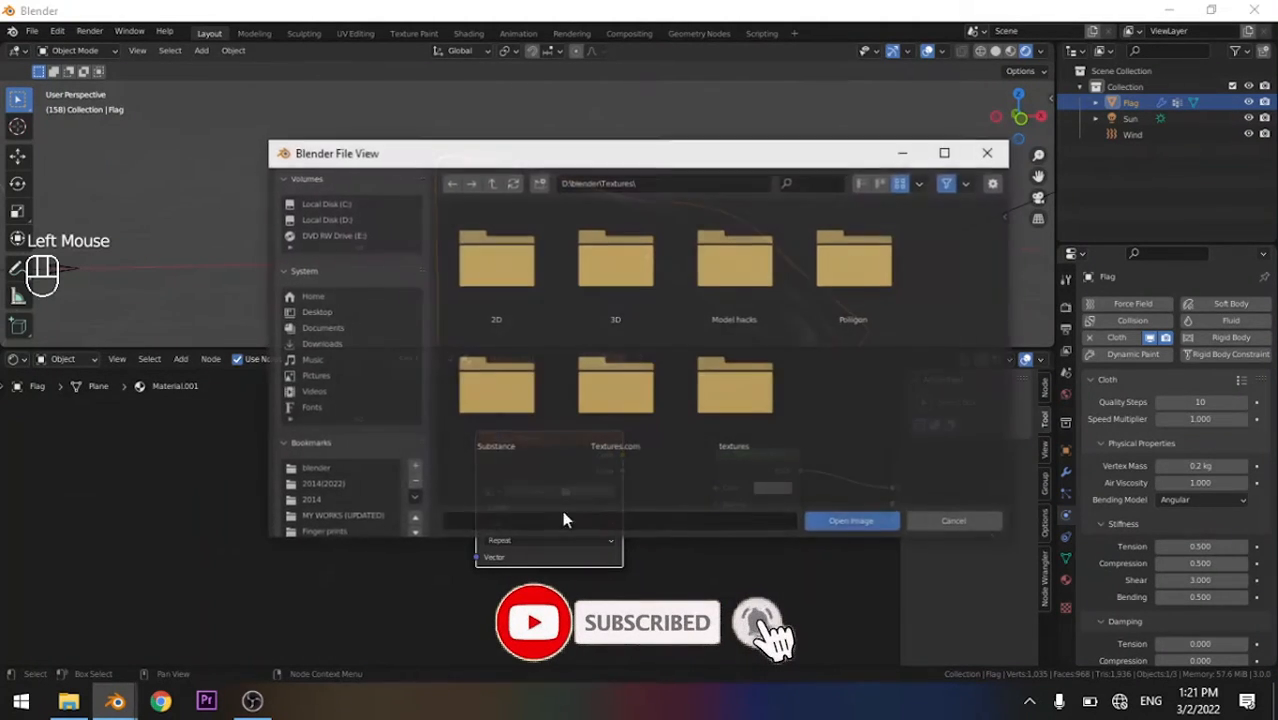
{"action": "scroll", "coordinate": [330, 320], "scroll_direction": "down", "scroll_amount": 5}
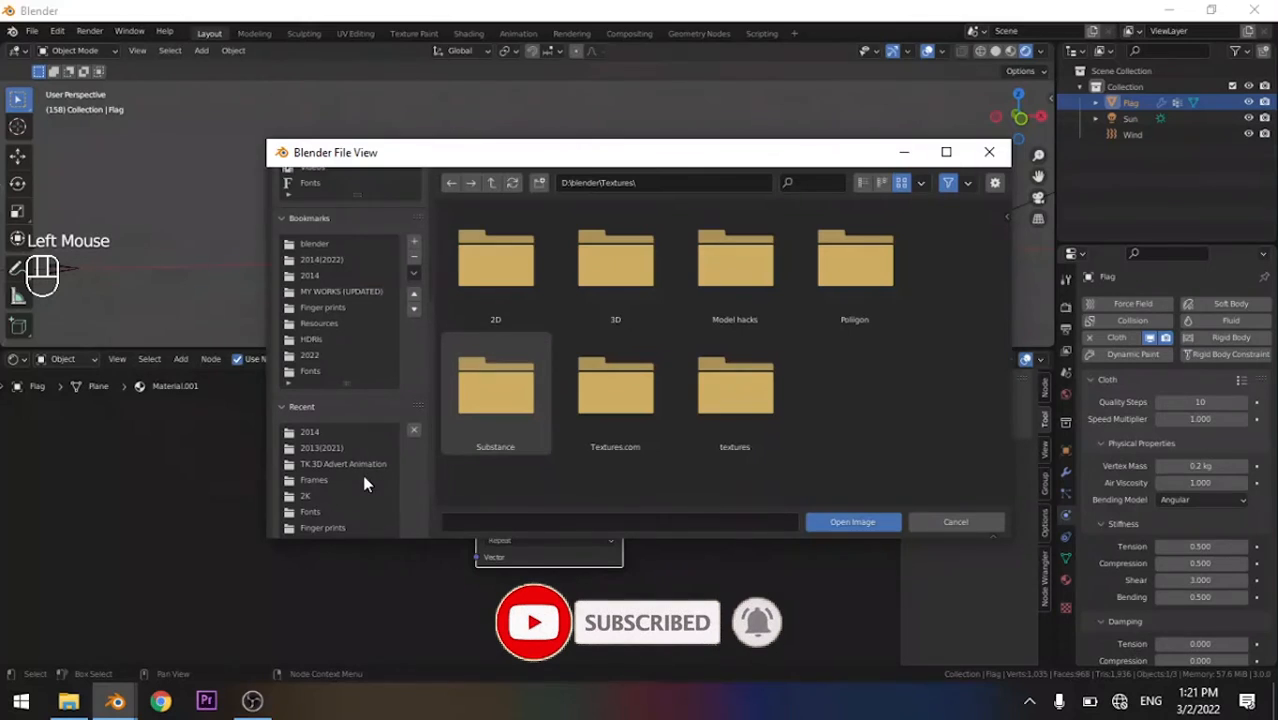
{"action": "scroll", "coordinate": [342, 278], "scroll_direction": "down", "scroll_amount": 3}
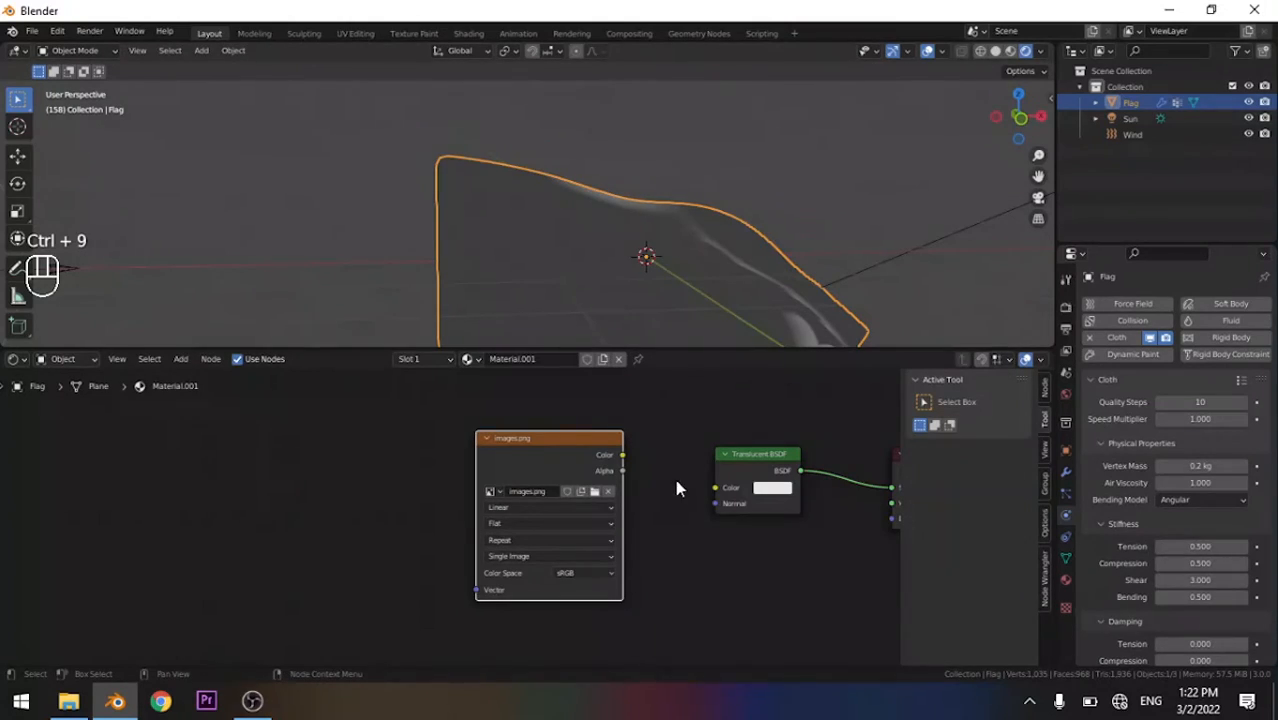
{"action": "middle_click_drag", "start_coordinate": [670, 506], "coordinate": [572, 502], "text": "shift"}
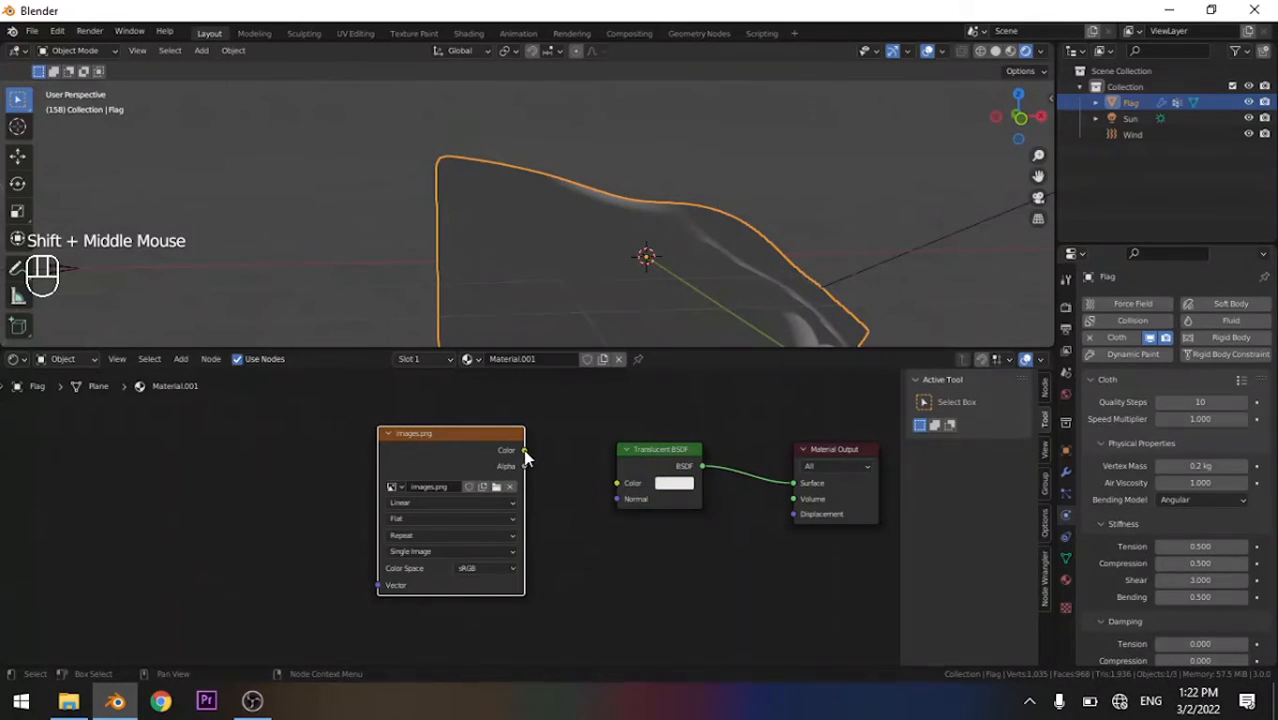
{"action": "left_click_drag", "start_coordinate": [523, 450], "coordinate": [631, 490]}
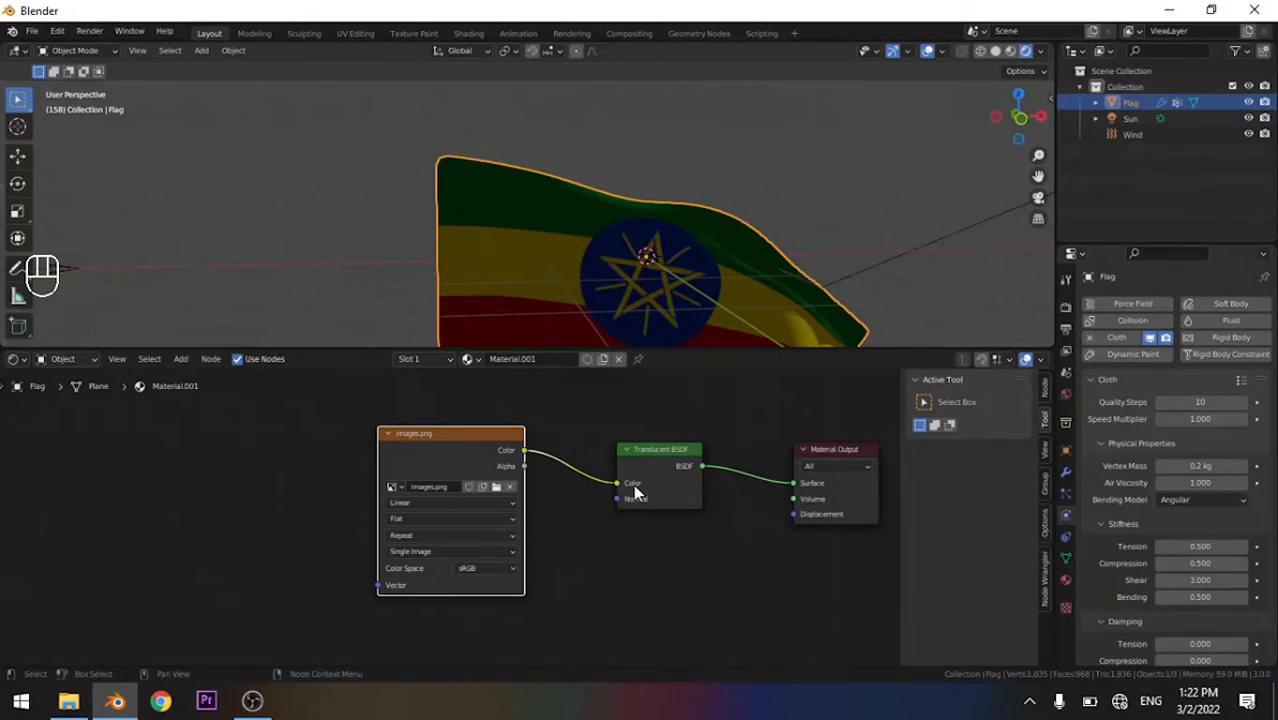
Inspect the textured flag from both sides and up close, checking the image placement and the translucent lighting
{"action": "middle_click_drag", "start_coordinate": [727, 293], "coordinate": [941, 305]}
{"action": "scroll", "coordinate": [941, 305], "scroll_direction": "down", "scroll_amount": 1}
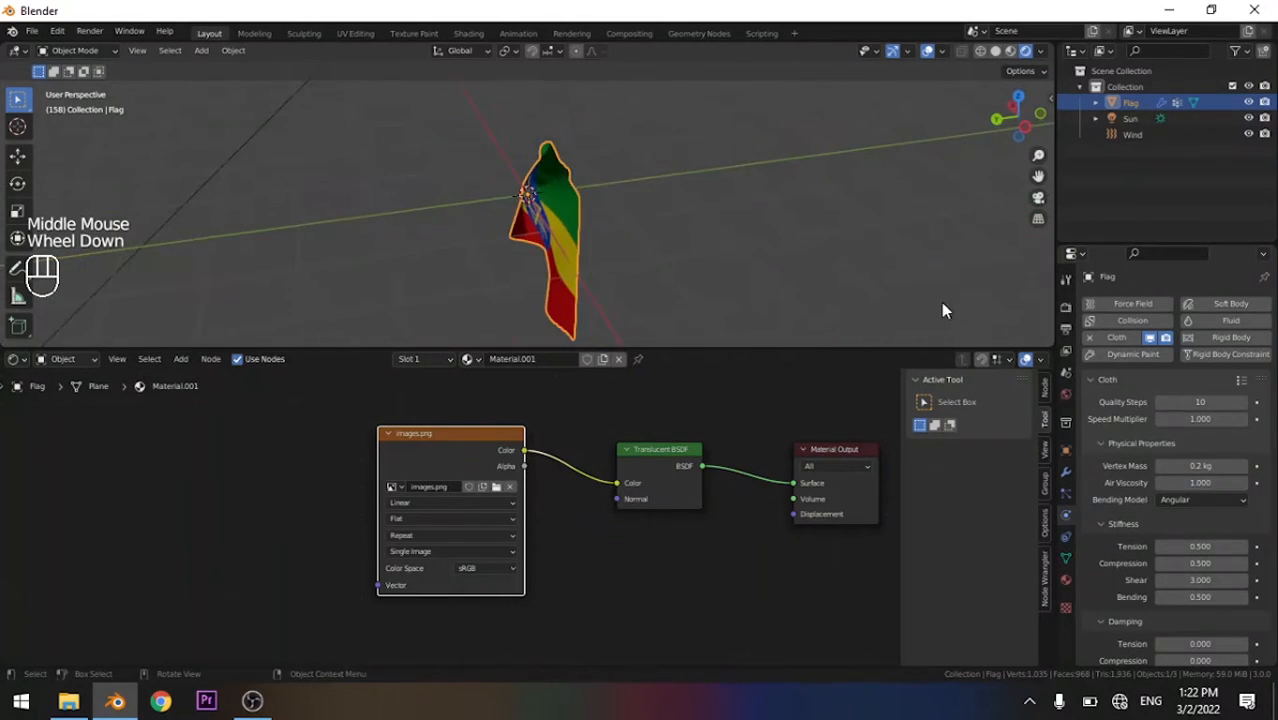
{"action": "scroll", "coordinate": [544, 190], "scroll_direction": "up", "scroll_amount": 2}
{"action": "scroll", "coordinate": [544, 190], "scroll_direction": "up", "scroll_amount": 1}
{"action": "middle_click_drag", "start_coordinate": [544, 190], "coordinate": [600, 250]}
{"action": "scroll", "coordinate": [600, 250], "scroll_direction": "down", "scroll_amount": 2}
{"action": "middle_click_drag", "start_coordinate": [600, 250], "coordinate": [705, 170]}
{"action": "scroll", "coordinate": [424, 170], "scroll_direction": "up", "scroll_amount": 4}
{"action": "scroll", "coordinate": [705, 170], "scroll_direction": "down", "scroll_amount": 2}
{"action": "scroll", "coordinate": [790, 285], "scroll_direction": "down", "scroll_amount": 1}
{"action": "middle_click_drag", "start_coordinate": [790, 285], "coordinate": [562, 248]}
{"action": "scroll", "coordinate": [736, 286], "scroll_direction": "up", "scroll_amount": 1}
{"action": "scroll", "coordinate": [736, 286], "scroll_direction": "up", "scroll_amount": 1, "text": "shift"}
{"action": "scroll", "coordinate": [698, 259], "scroll_direction": "up", "scroll_amount": 1}
{"action": "scroll", "coordinate": [478, 220], "scroll_direction": "up", "scroll_amount": 1}
{"action": "scroll", "coordinate": [630, 200], "scroll_direction": "up", "scroll_amount": 3}
{"action": "scroll", "coordinate": [562, 297], "scroll_direction": "down", "scroll_amount": 3}
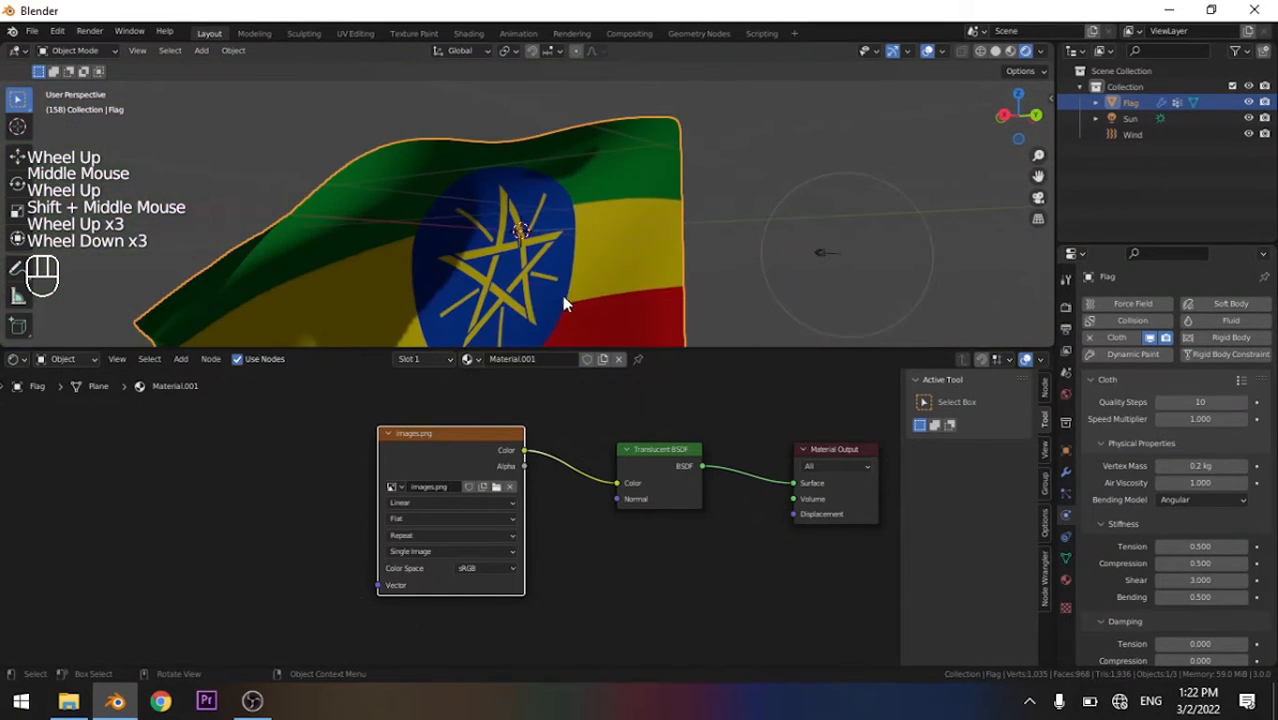
{"action": "middle_click_drag", "start_coordinate": [562, 297], "coordinate": [640, 320]}
{"action": "scroll", "coordinate": [665, 254], "scroll_direction": "up", "scroll_amount": 2}
{"action": "scroll", "coordinate": [665, 254], "scroll_direction": "up", "scroll_amount": 1}
{"action": "scroll", "coordinate": [597, 300], "scroll_direction": "up", "scroll_amount": 1}
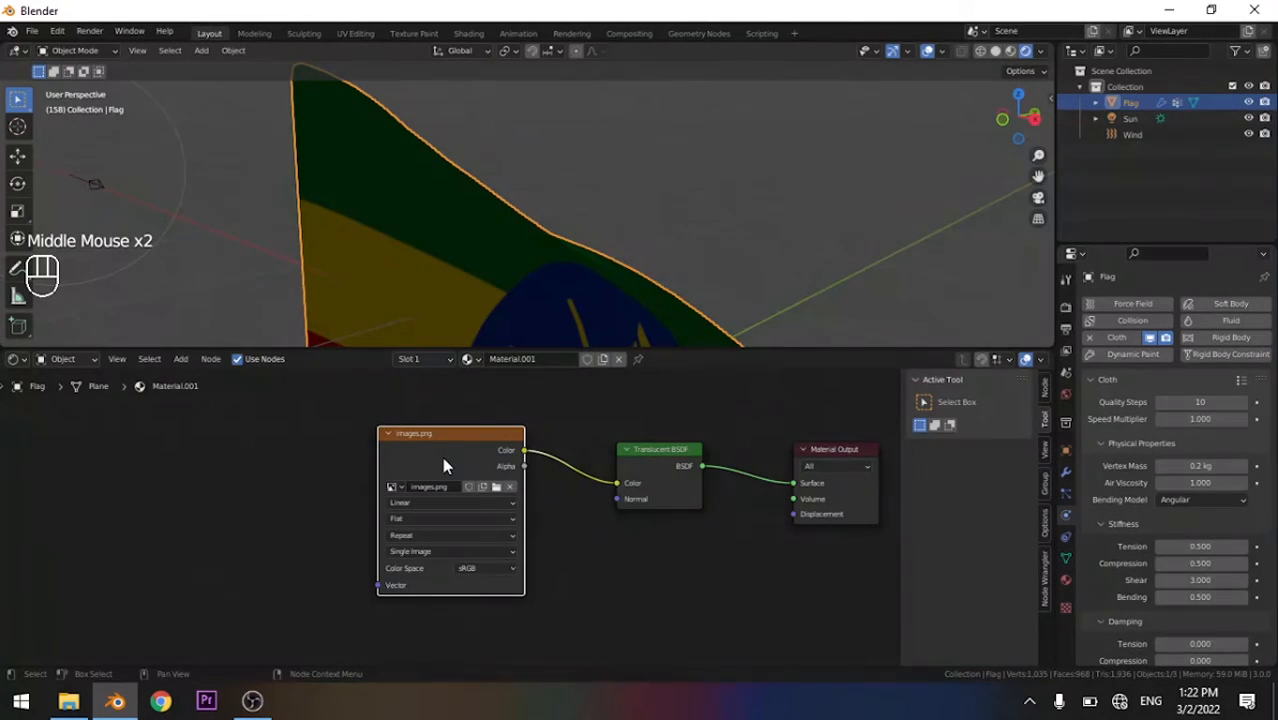
Duplicate the images.png texture node below the original and make its image a single-user copy
{"action": "key", "text": "shift+d"}
{"action": "left_click", "coordinate": [437, 640]}
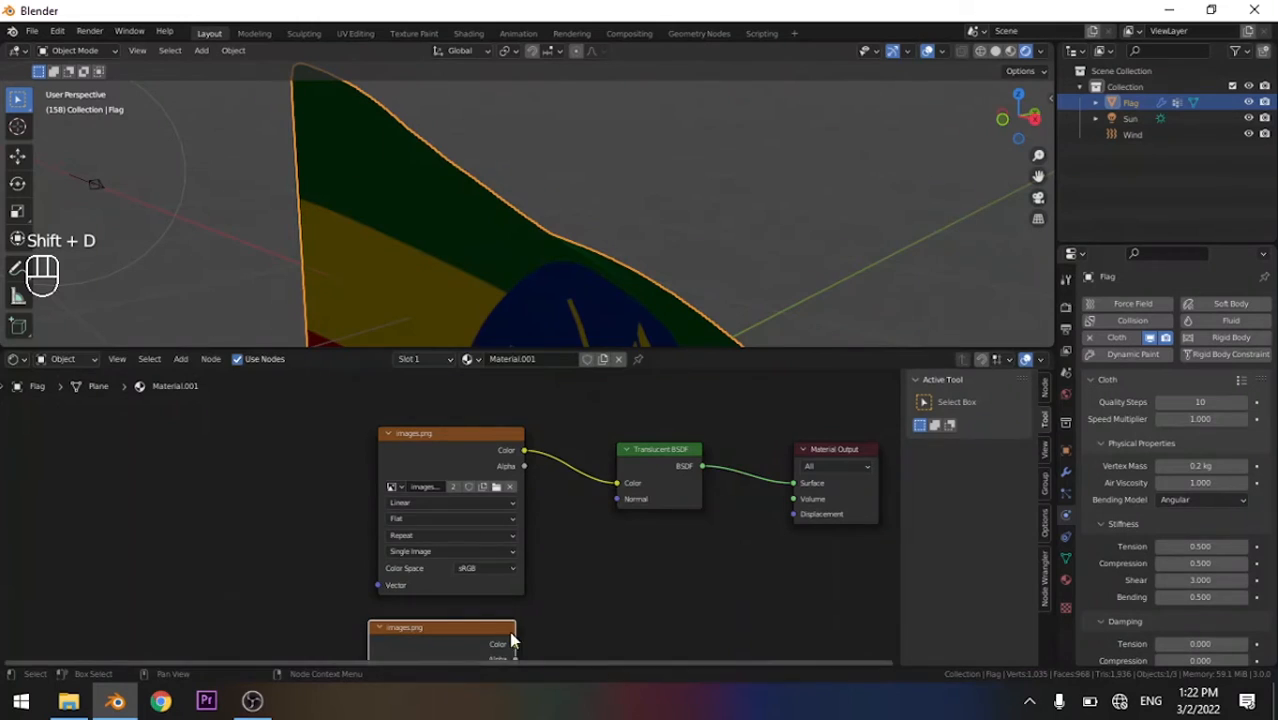
{"action": "middle_click_drag", "start_coordinate": [529, 558], "coordinate": [535, 532]}
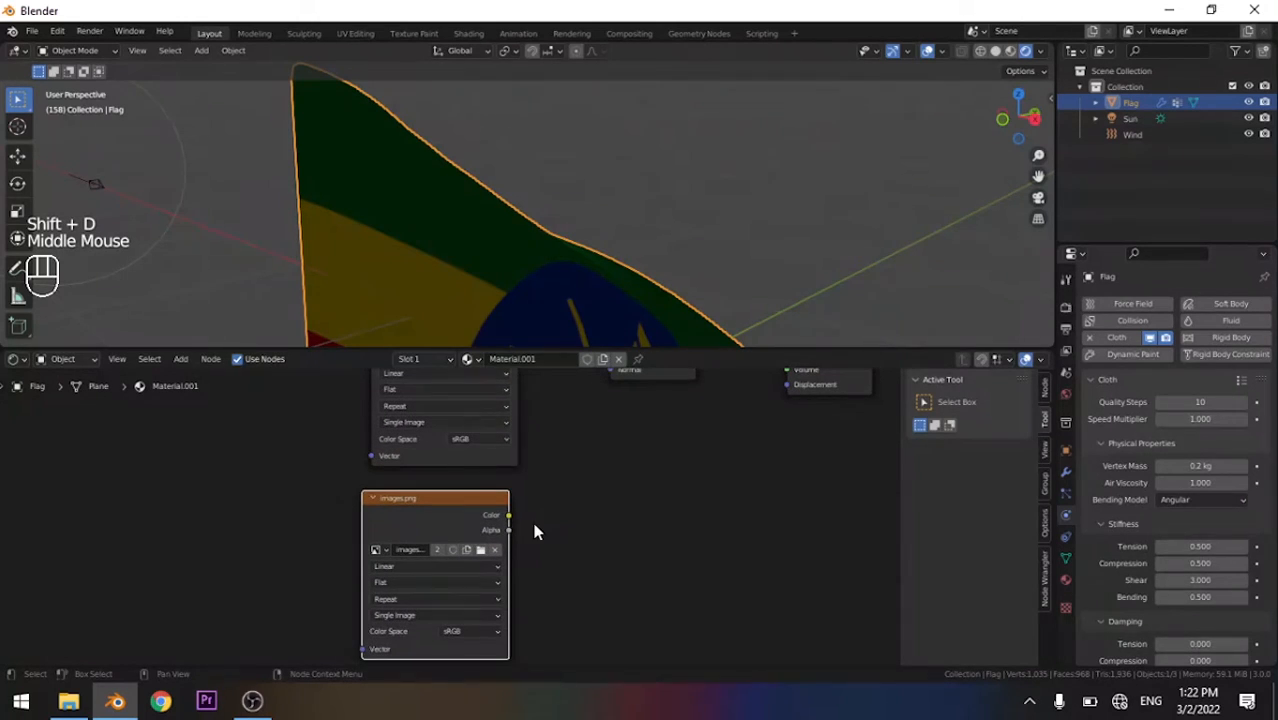
{"action": "left_click", "coordinate": [442, 551]}
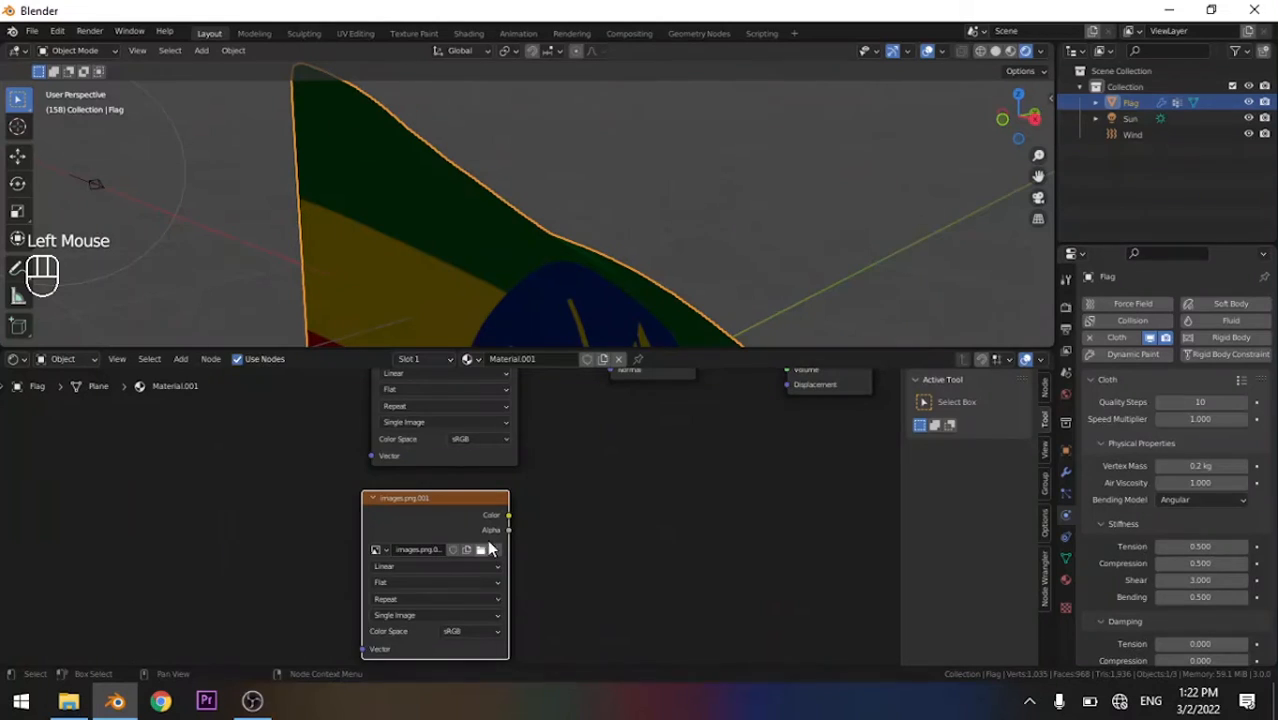
Load Cloth_normal.png into the duplicated image texture node
{"action": "mouse_move", "coordinate": [549, 486]}
{"action": "middle_mouse_down"}
{"action": "mouse_move", "coordinate": [562, 573]}
{"action": "mouse_move", "coordinate": [536, 499]}
{"action": "middle_mouse_up"}
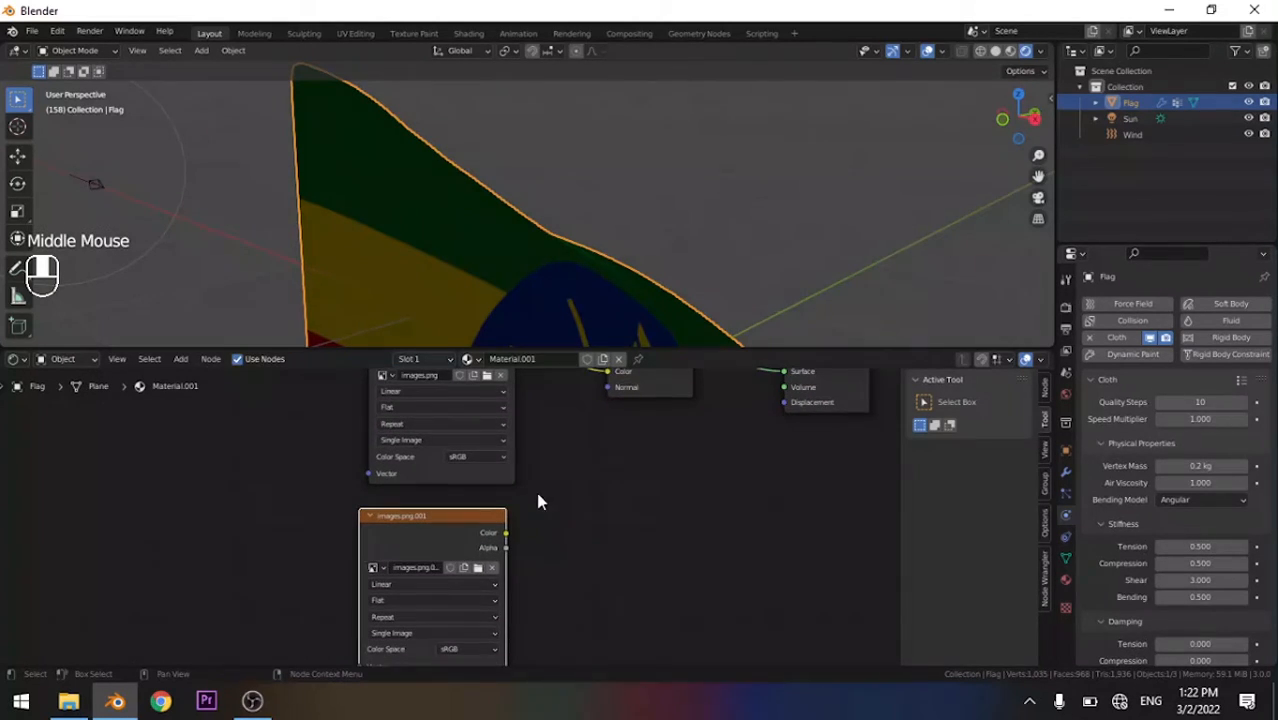
{"action": "left_click", "coordinate": [480, 567]}
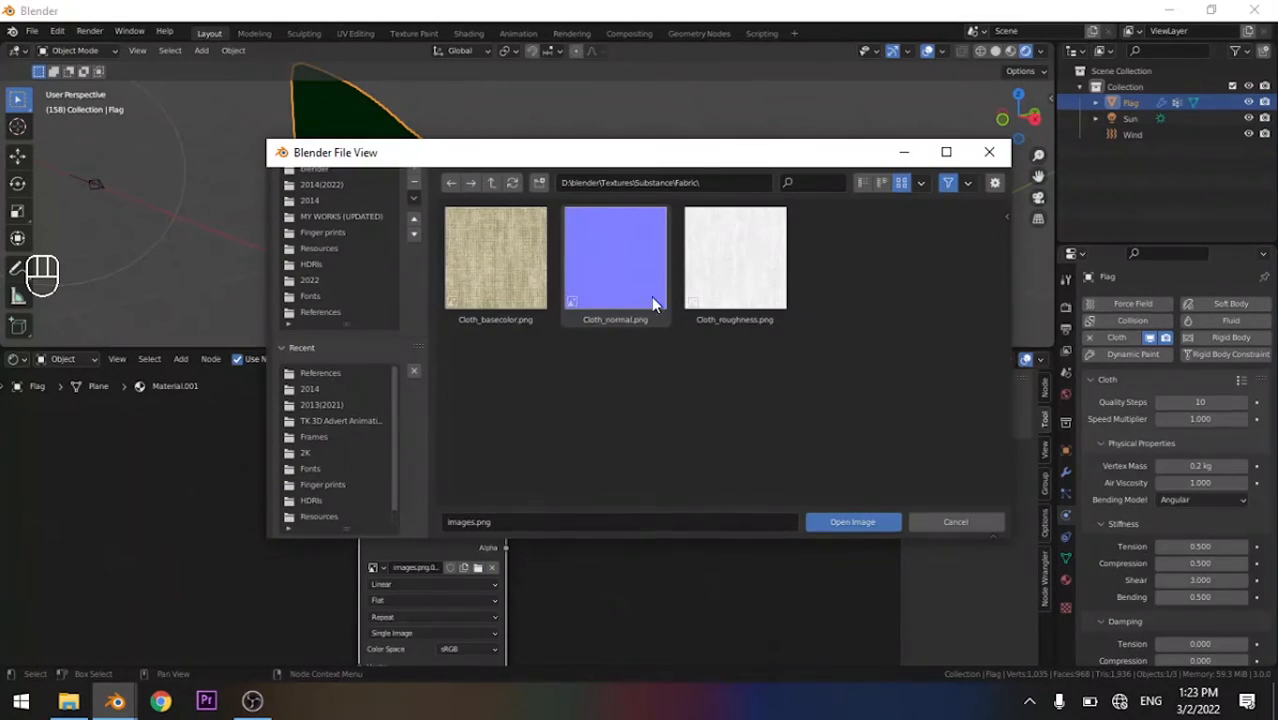
{"action": "left_click", "coordinate": [629, 282]}
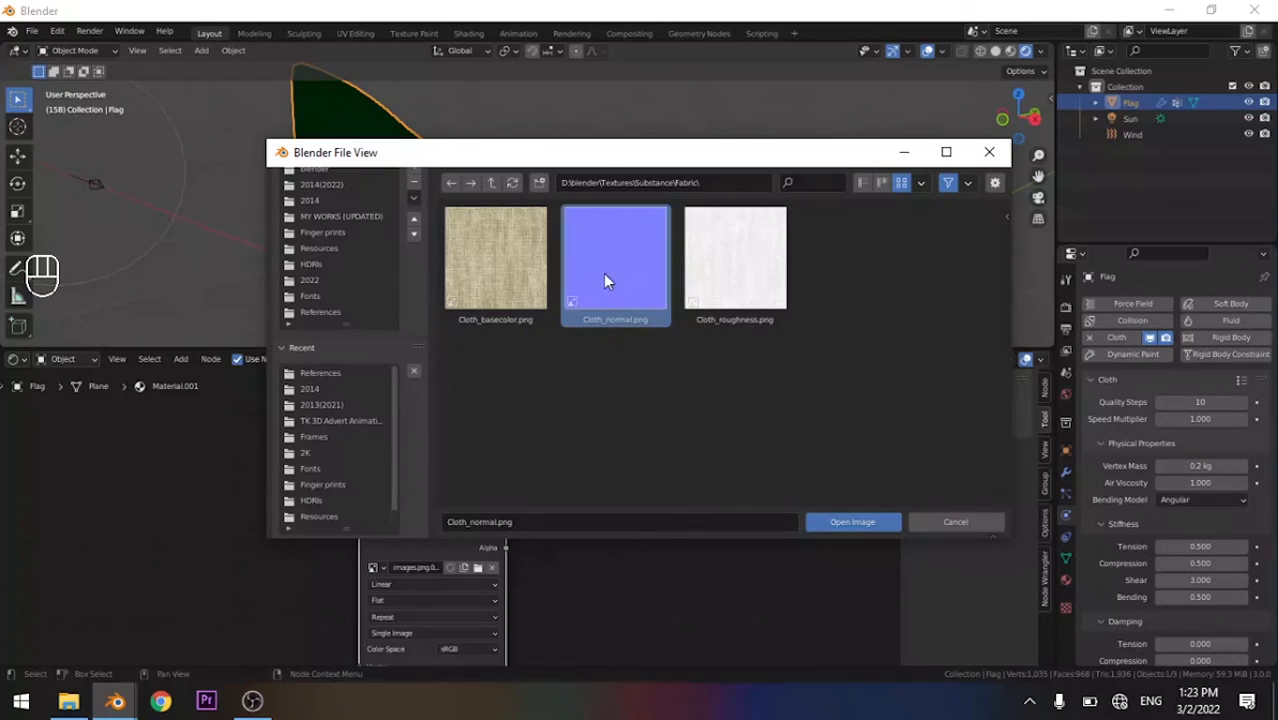
{"action": "left_click", "coordinate": [853, 522]}
{"action": "scroll", "coordinate": [533, 488], "scroll_direction": "down", "scroll_amount": 3}
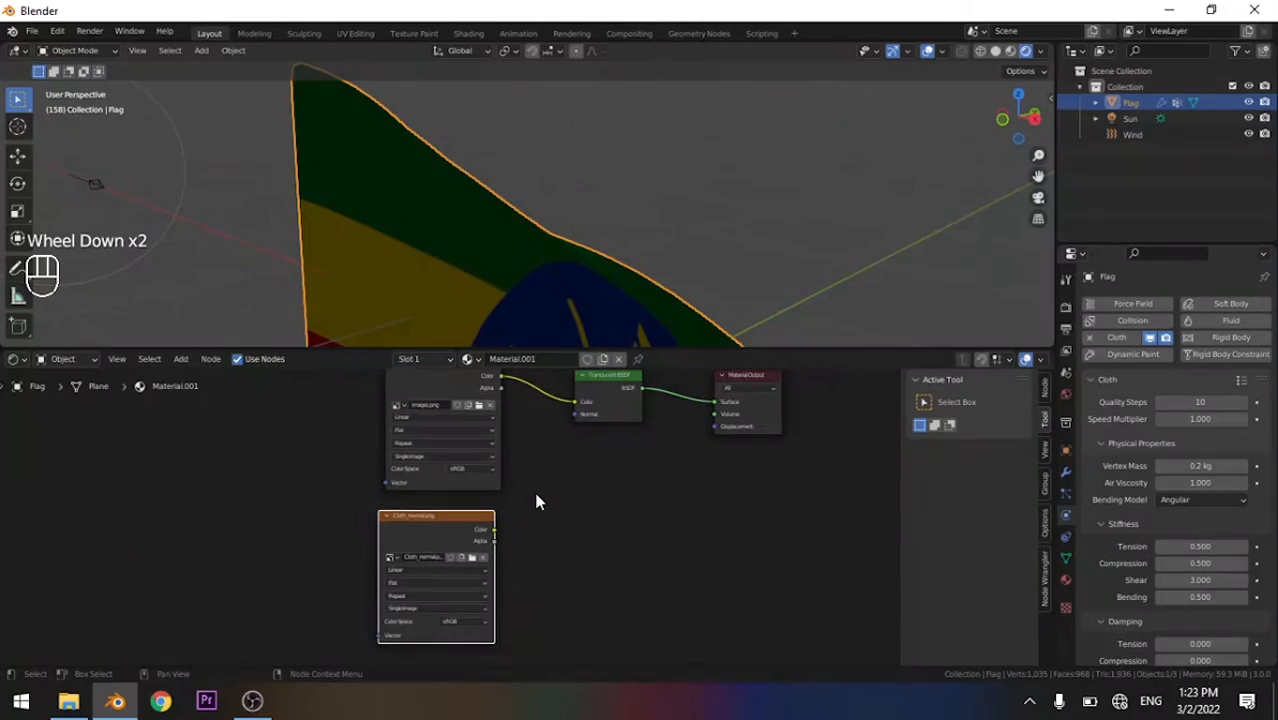
{"action": "scroll", "coordinate": [522, 571], "scroll_direction": "up", "scroll_amount": 3}
{"action": "scroll", "coordinate": [522, 571], "scroll_direction": "up", "scroll_amount": 2}
{"action": "middle_click_drag", "start_coordinate": [522, 571], "coordinate": [506, 447]}
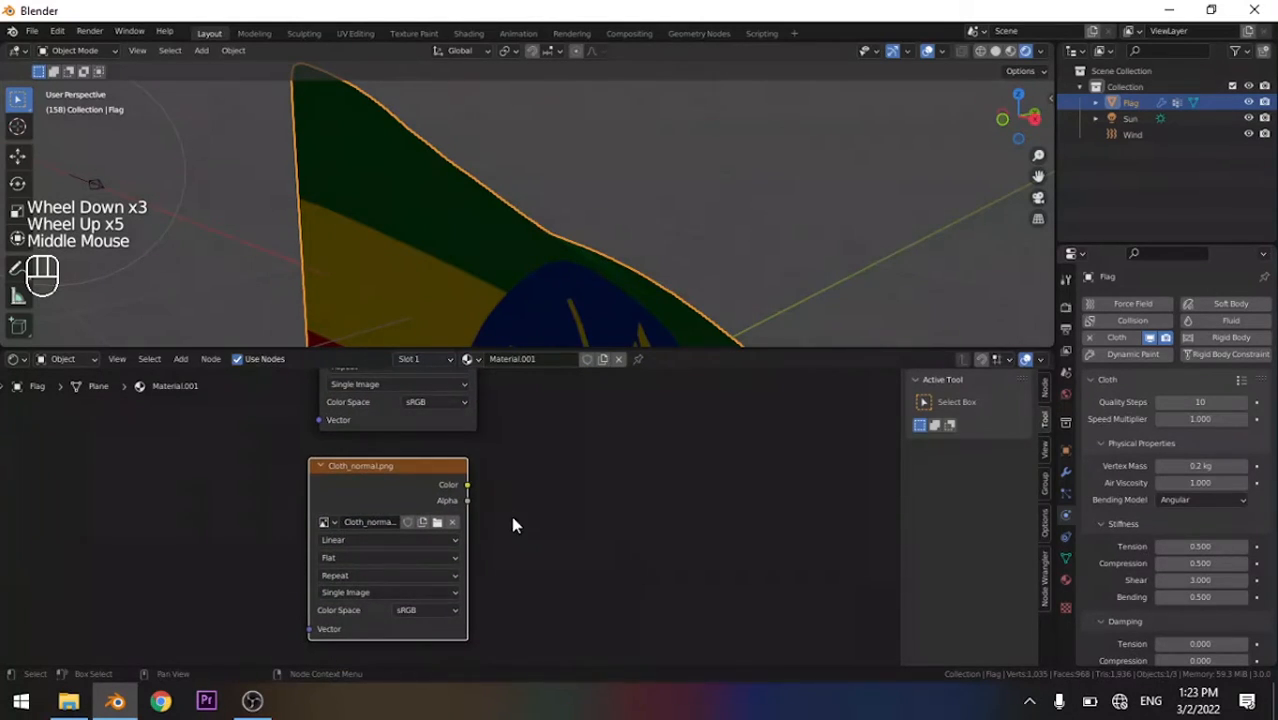
Add a Normal Map node below the Translucent BSDF in the flag's material
{"action": "middle_click_drag", "start_coordinate": [516, 522], "coordinate": [379, 582]}
{"action": "scroll", "coordinate": [415, 545], "scroll_direction": "down", "scroll_amount": 4}
{"action": "key", "text": "shift+a"}
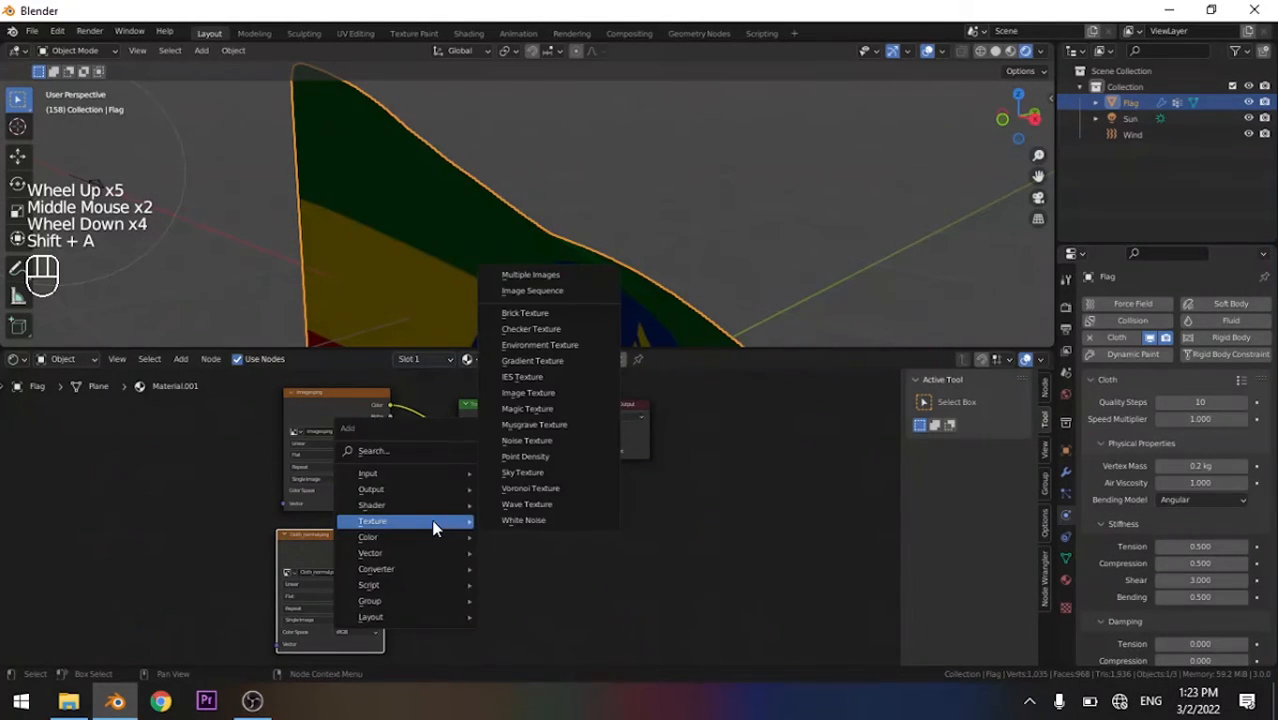
{"action": "mouse_move", "coordinate": [424, 555]}
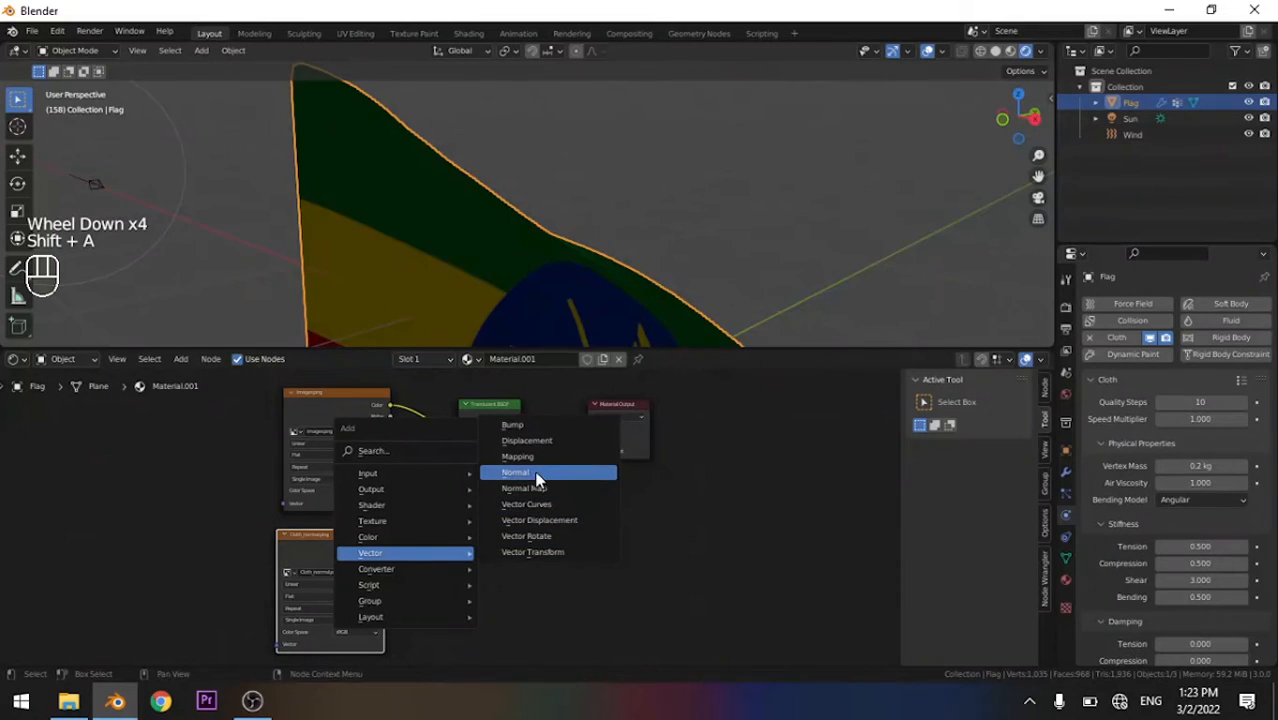
{"action": "left_click", "coordinate": [526, 488]}
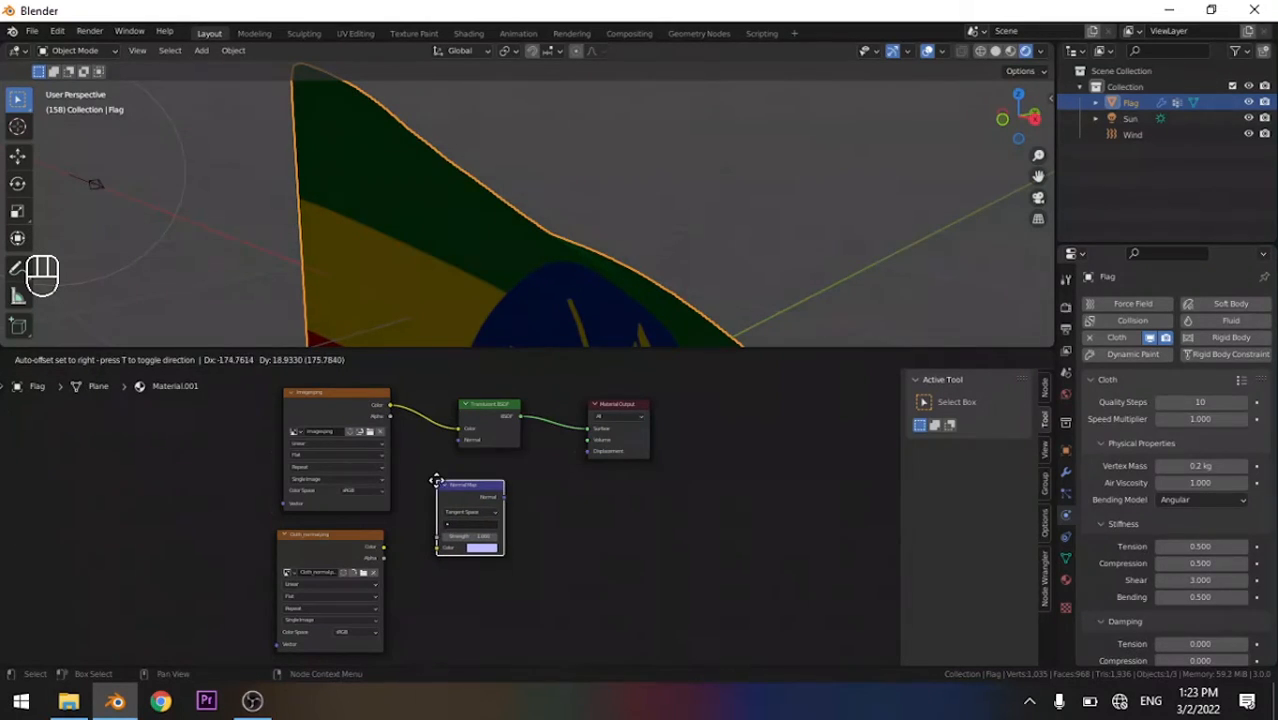
{"action": "left_click", "coordinate": [440, 485]}
Connect the Cloth_normal.png Color output through the Normal Map to the Translucent BSDF's Normal input, and move the texture node clear of it
{"action": "left_click_drag", "start_coordinate": [383, 546], "coordinate": [438, 548]}
{"action": "mouse_move", "coordinate": [463, 494]}
{"action": "left_mouse_down"}
{"action": "mouse_move", "coordinate": [410, 495]}
{"action": "mouse_move", "coordinate": [459, 440]}
{"action": "mouse_move", "coordinate": [499, 420]}
{"action": "left_mouse_up"}
{"action": "scroll", "coordinate": [548, 330], "scroll_direction": "up", "scroll_amount": 6}
{"action": "middle_click_drag", "start_coordinate": [553, 294], "coordinate": [416, 428], "text": "shift"}
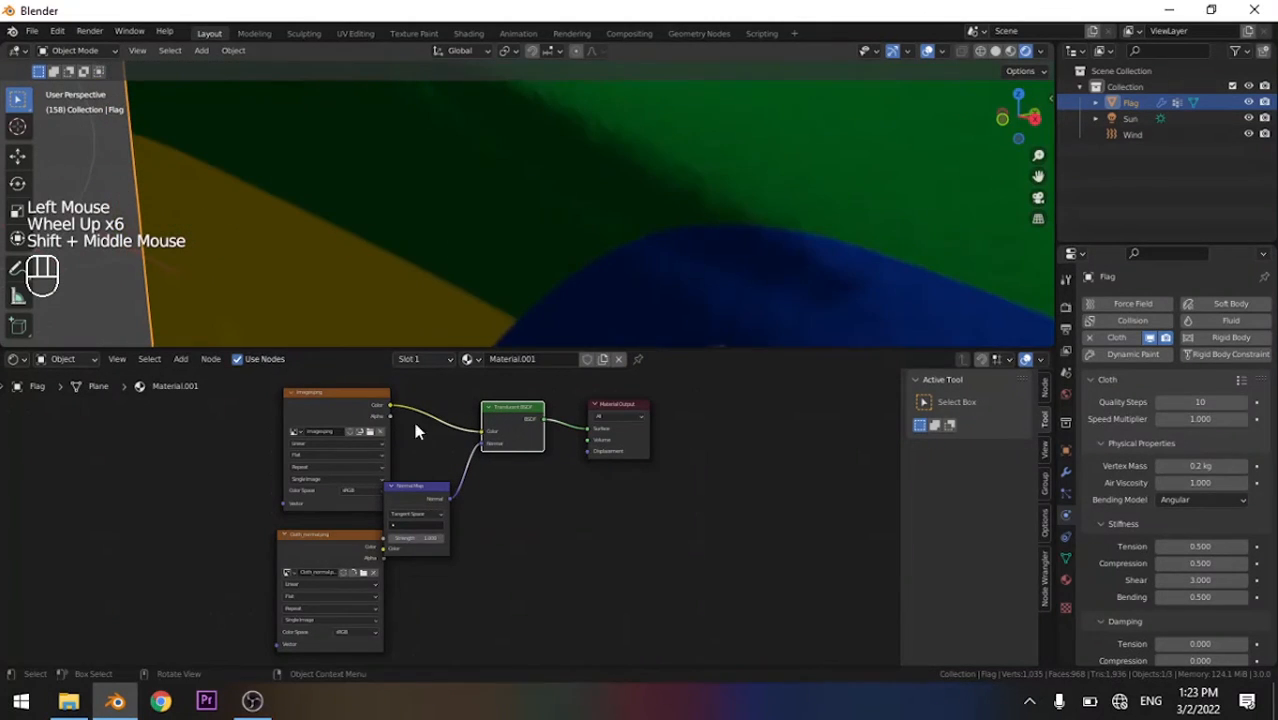
{"action": "left_click_drag", "start_coordinate": [304, 543], "coordinate": [250, 526]}
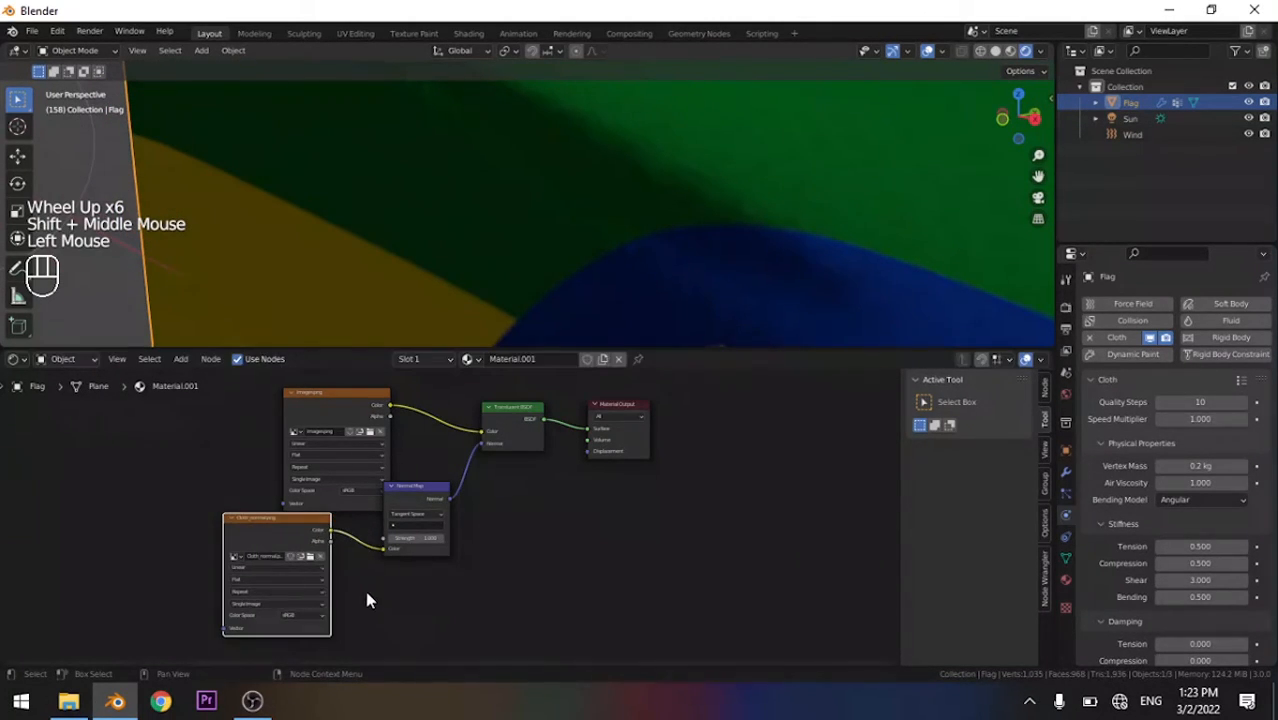
Set the color space of the Cloth_normal.png texture to Non-Color
{"action": "scroll", "coordinate": [398, 568], "scroll_direction": "up", "scroll_amount": 3}
{"action": "middle_click_drag", "start_coordinate": [398, 568], "coordinate": [606, 468]}
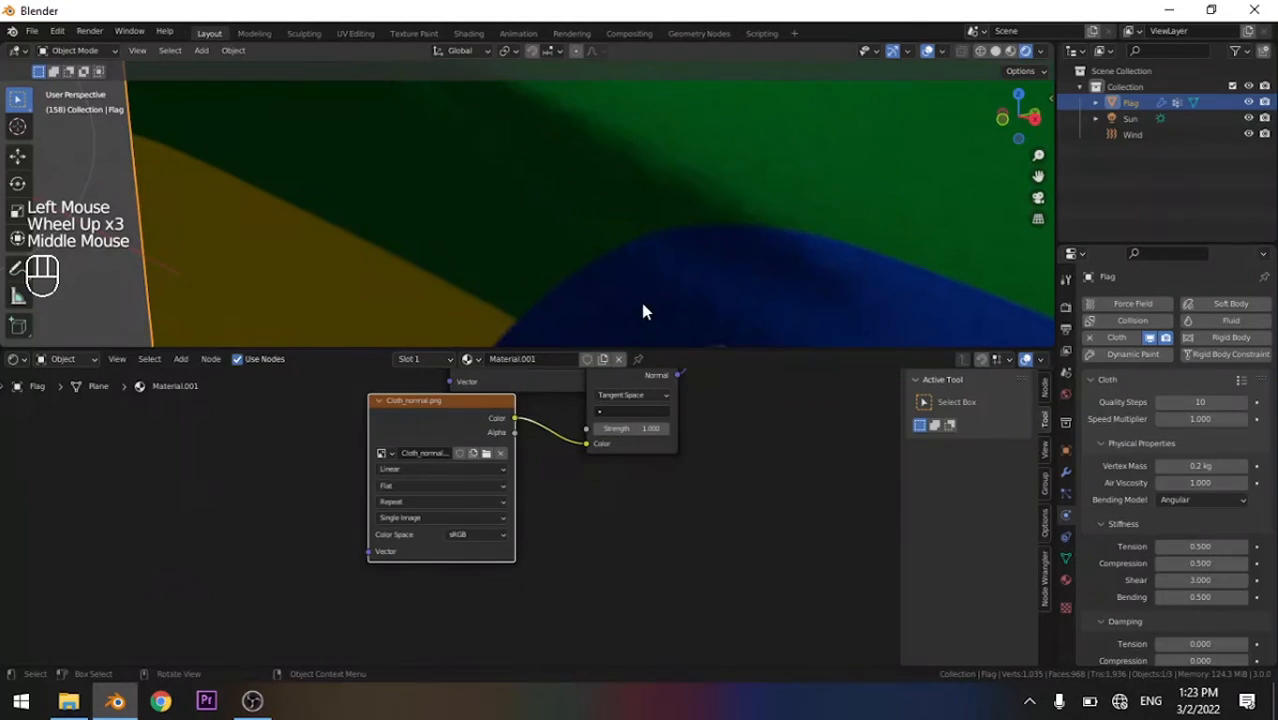
{"action": "scroll", "coordinate": [660, 295], "scroll_direction": "down", "scroll_amount": 2}
{"action": "scroll", "coordinate": [499, 530], "scroll_direction": "up", "scroll_amount": 5}
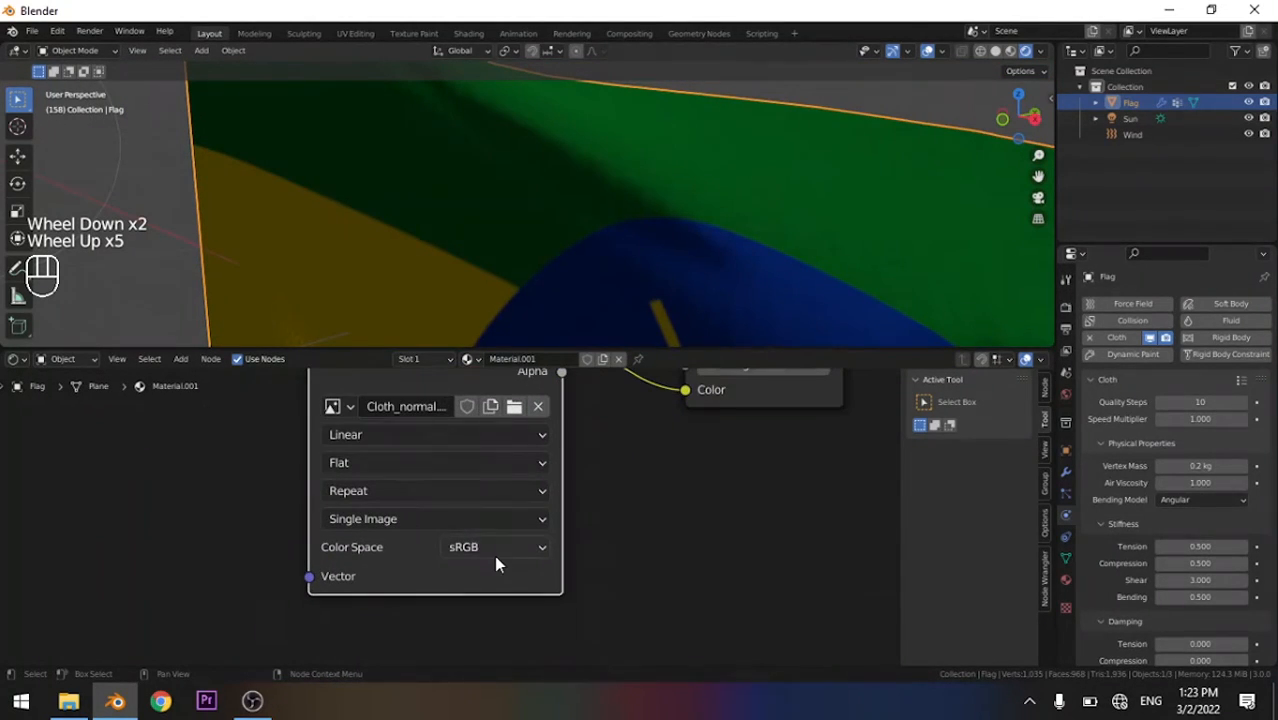
{"action": "left_click", "coordinate": [478, 546]}
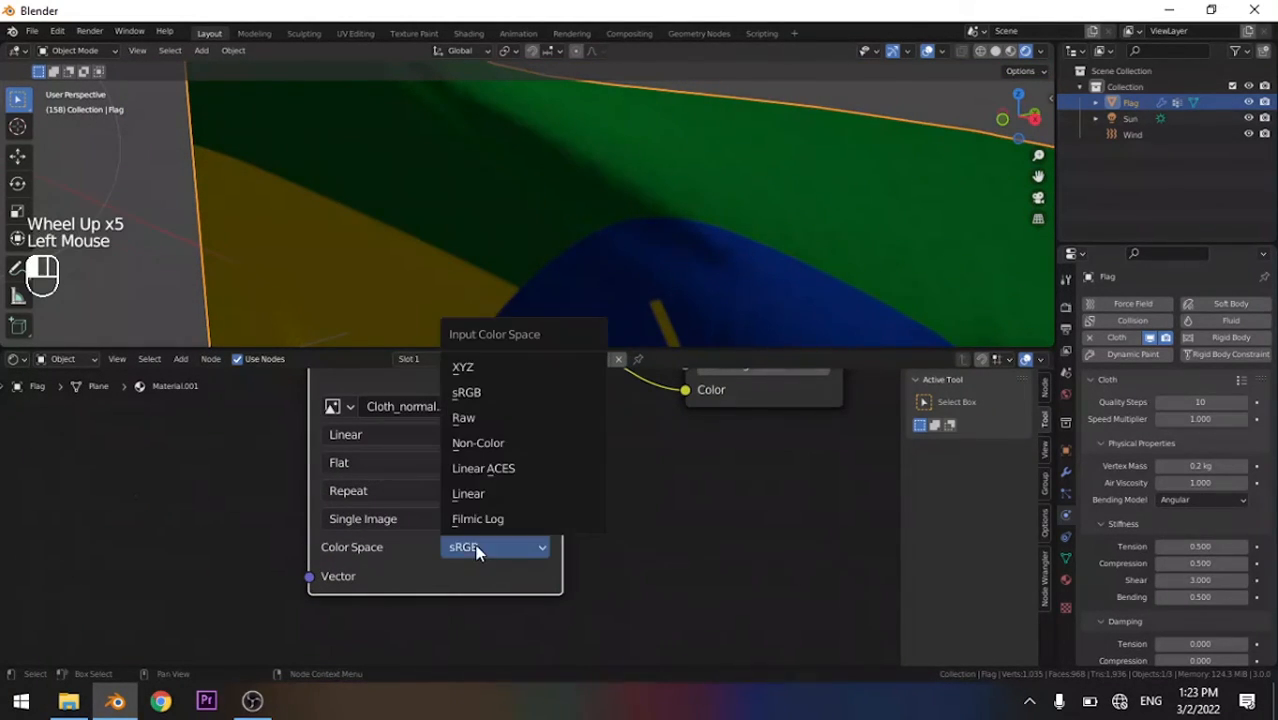
{"action": "left_click", "coordinate": [482, 443]}
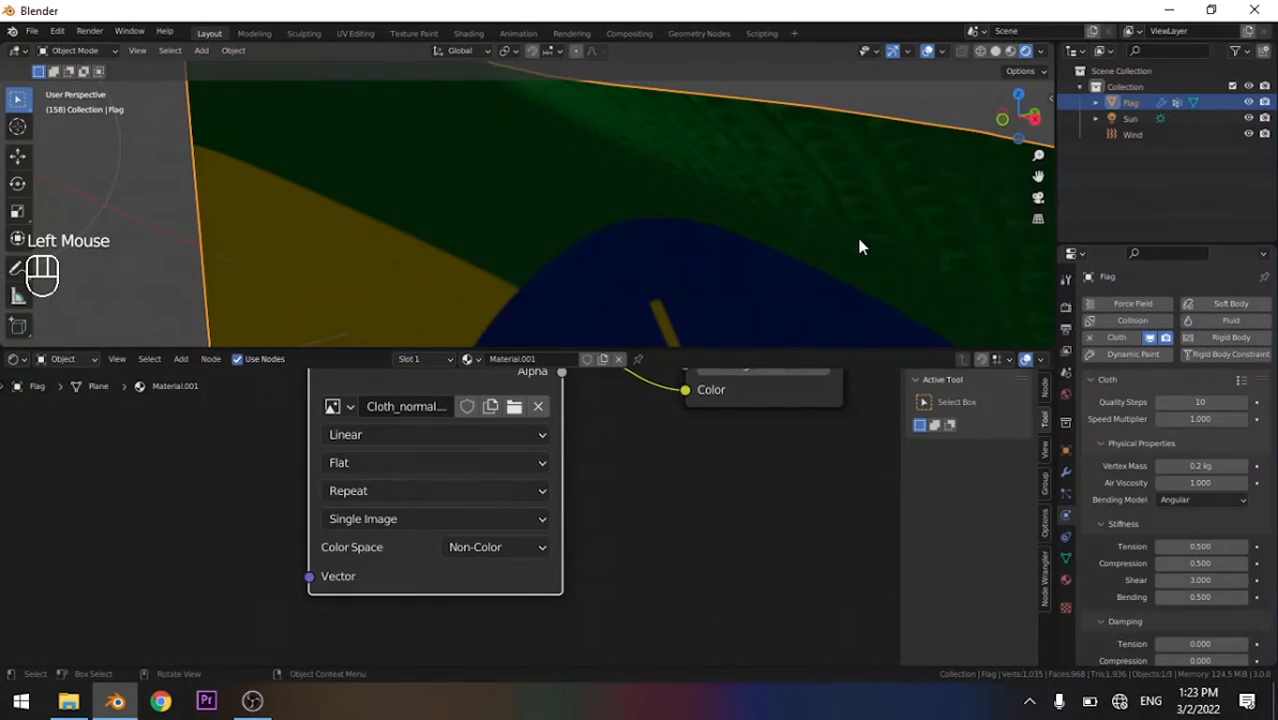
Select the Sun light and increase its strength
{"action": "middle_click_drag", "start_coordinate": [859, 248], "coordinate": [767, 237]}
{"action": "scroll", "coordinate": [609, 243], "scroll_direction": "down", "scroll_amount": 2}
{"action": "middle_click_drag", "start_coordinate": [609, 243], "coordinate": [719, 106], "text": "shift"}
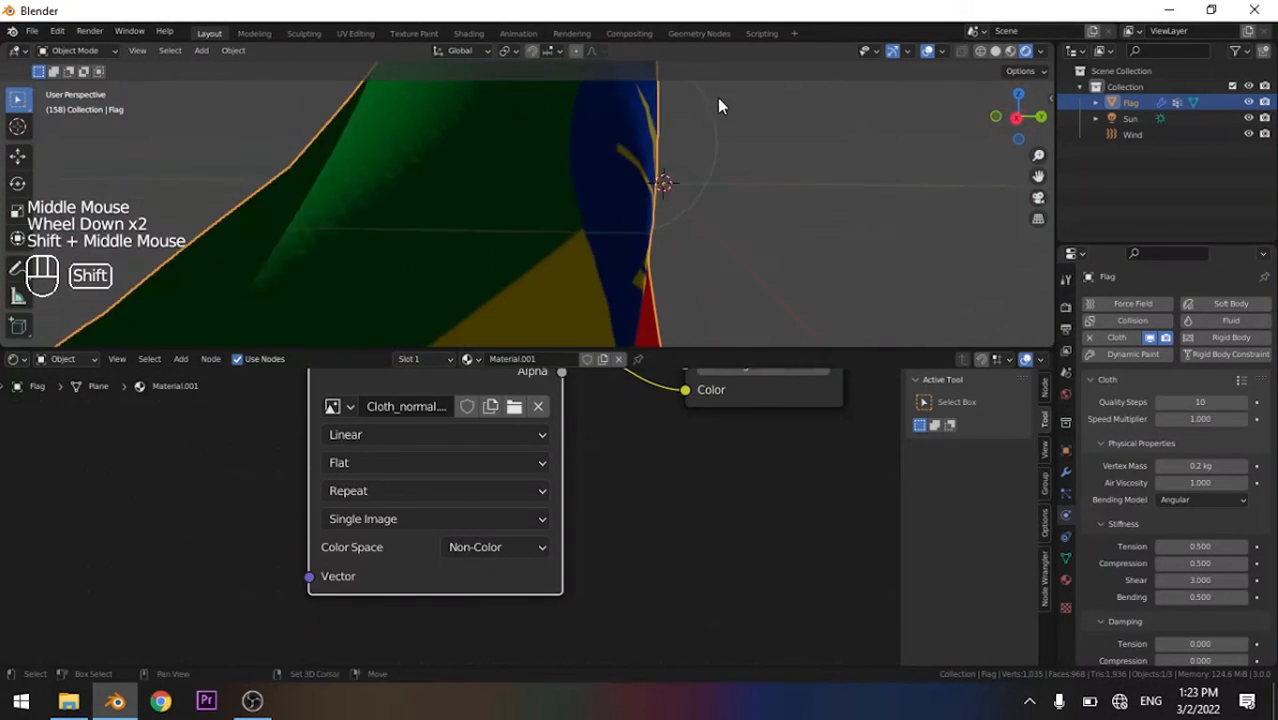
{"action": "scroll", "coordinate": [676, 170], "scroll_direction": "down", "scroll_amount": 3}
{"action": "middle_click_drag", "start_coordinate": [676, 170], "coordinate": [782, 214]}
{"action": "scroll", "coordinate": [748, 194], "scroll_direction": "down", "scroll_amount": 2}
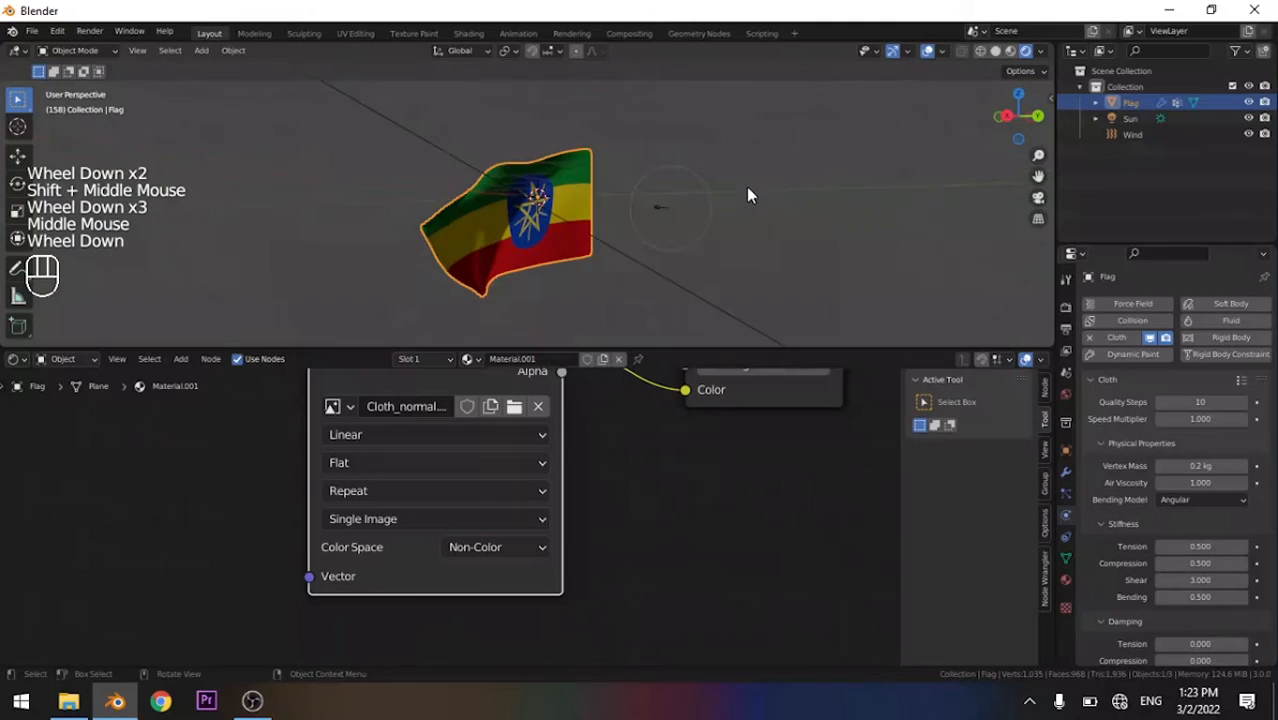
{"action": "left_click", "coordinate": [584, 237]}
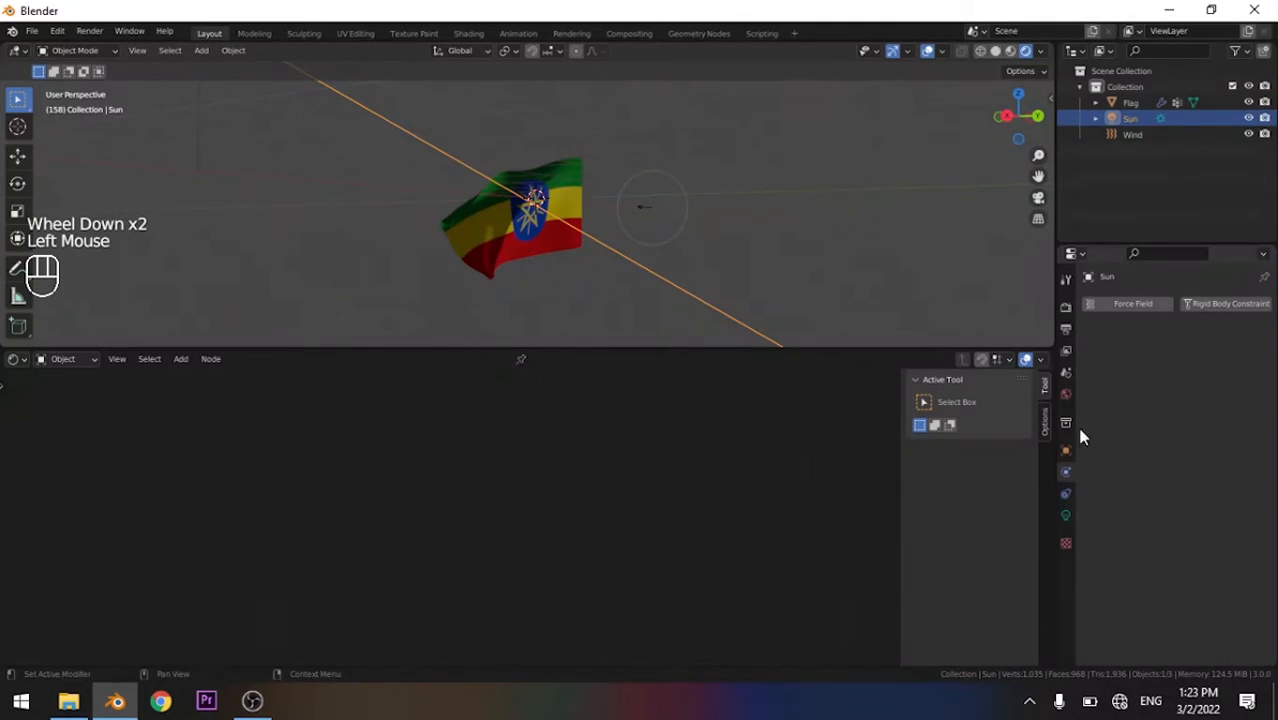
{"action": "left_click", "coordinate": [1066, 514]}
{"action": "mouse_move", "coordinate": [1195, 407]}
{"action": "left_mouse_down"}
{"action": "mouse_move", "coordinate": [1260, 407]}
{"action": "mouse_move", "coordinate": [1210, 407]}
{"action": "left_mouse_up"}
Set the Normal Map node's strength to 10 in the flag's material
{"action": "scroll", "coordinate": [625, 163], "scroll_direction": "up", "scroll_amount": 2}
{"action": "scroll", "coordinate": [627, 145], "scroll_direction": "up", "scroll_amount": 2}
{"action": "middle_click_drag", "start_coordinate": [630, 131], "coordinate": [355, 433]}
{"action": "left_click", "coordinate": [525, 200]}
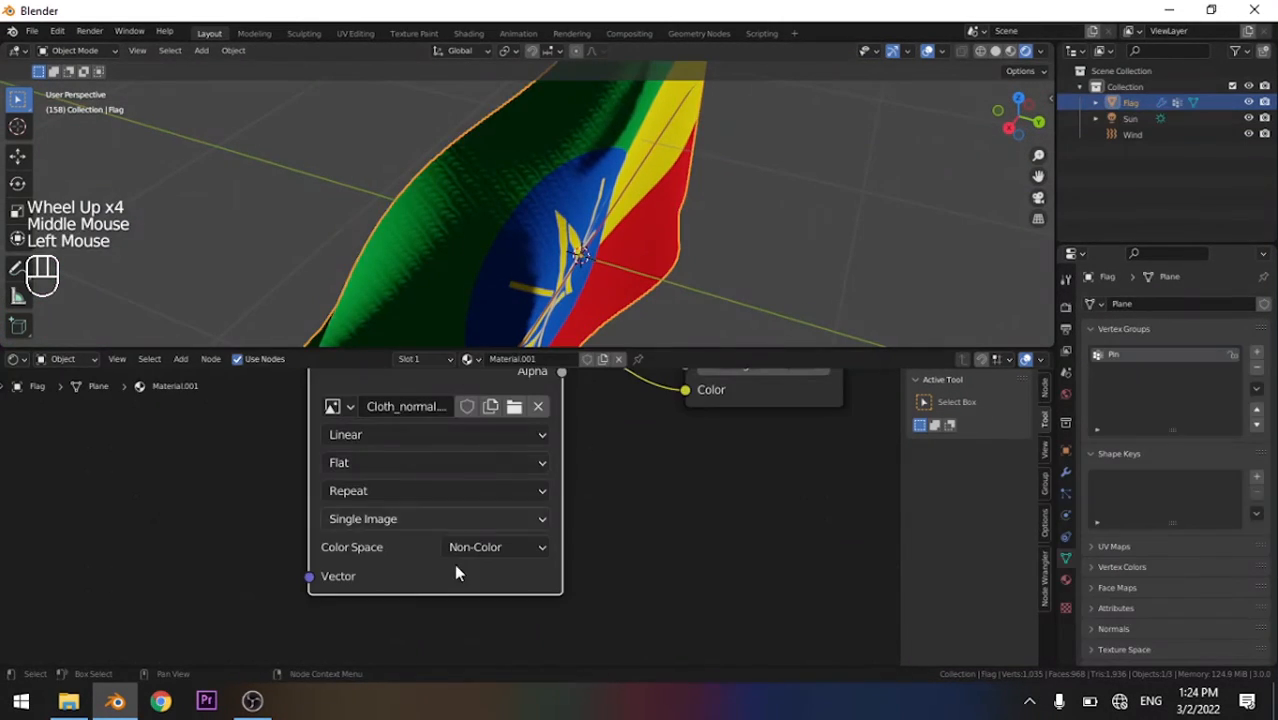
{"action": "scroll", "coordinate": [456, 566], "scroll_direction": "up", "scroll_amount": 1}
{"action": "middle_click_drag", "start_coordinate": [476, 508], "coordinate": [517, 576]}
{"action": "middle_click_drag", "start_coordinate": [617, 486], "coordinate": [256, 617]}
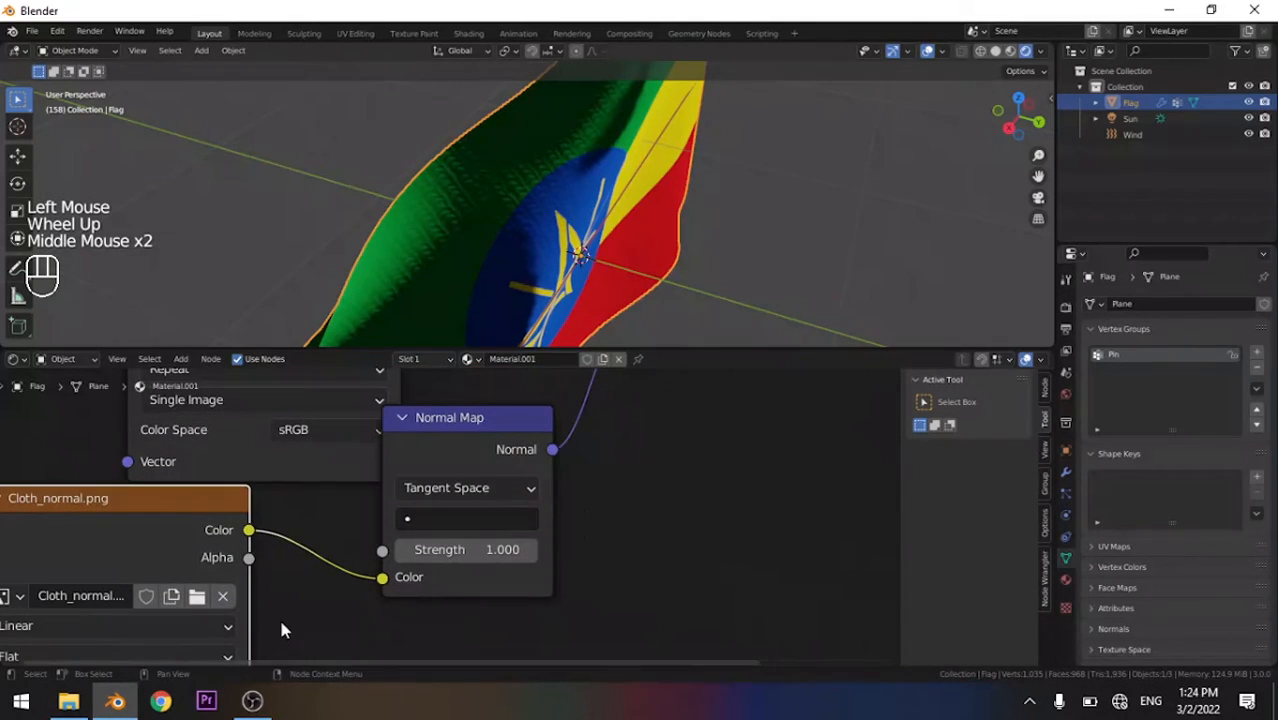
{"action": "left_click_drag", "start_coordinate": [436, 549], "coordinate": [530, 549]}
Add linked Mapping and Texture Coordinate nodes in front of the Cloth_normal.png texture with Node Wrangler
{"action": "middle_click_drag", "start_coordinate": [473, 197], "coordinate": [387, 127]}
{"action": "scroll", "coordinate": [776, 271], "scroll_direction": "up", "scroll_amount": 2}
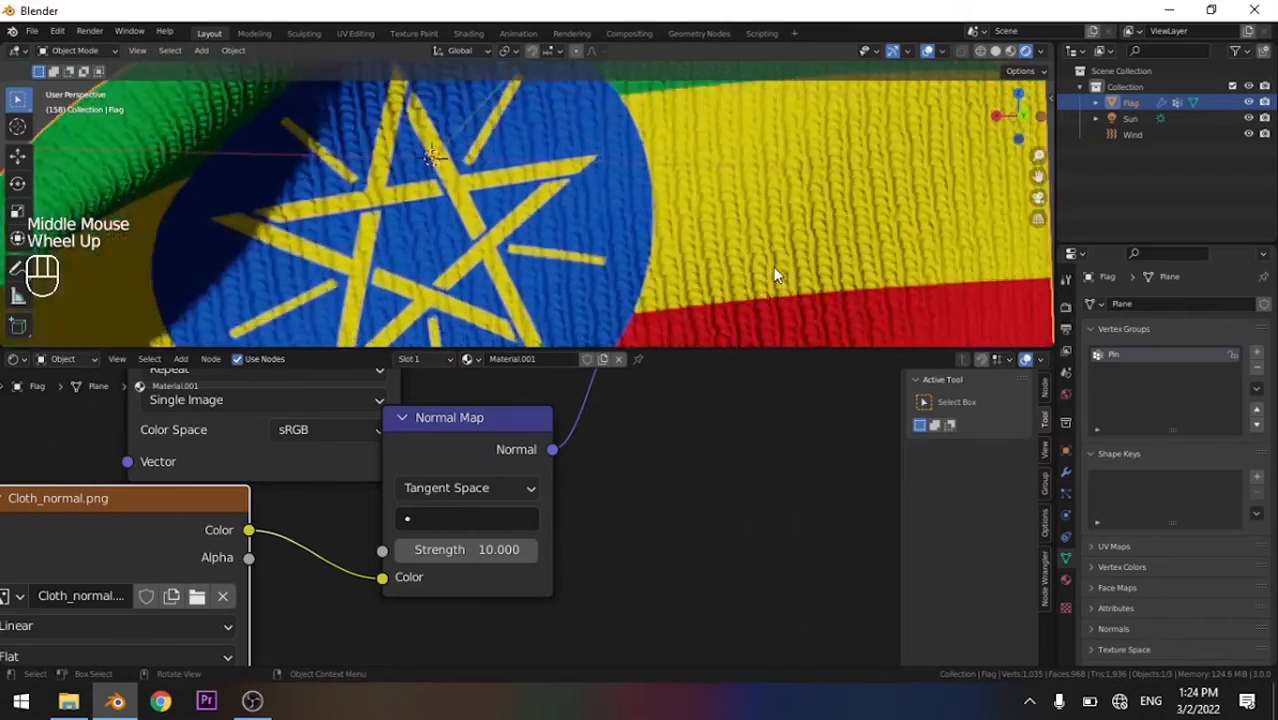
{"action": "middle_click_drag", "start_coordinate": [776, 271], "coordinate": [712, 312]}
{"action": "scroll", "coordinate": [782, 262], "scroll_direction": "down", "scroll_amount": 7}
{"action": "scroll", "coordinate": [717, 322], "scroll_direction": "up", "scroll_amount": 1}
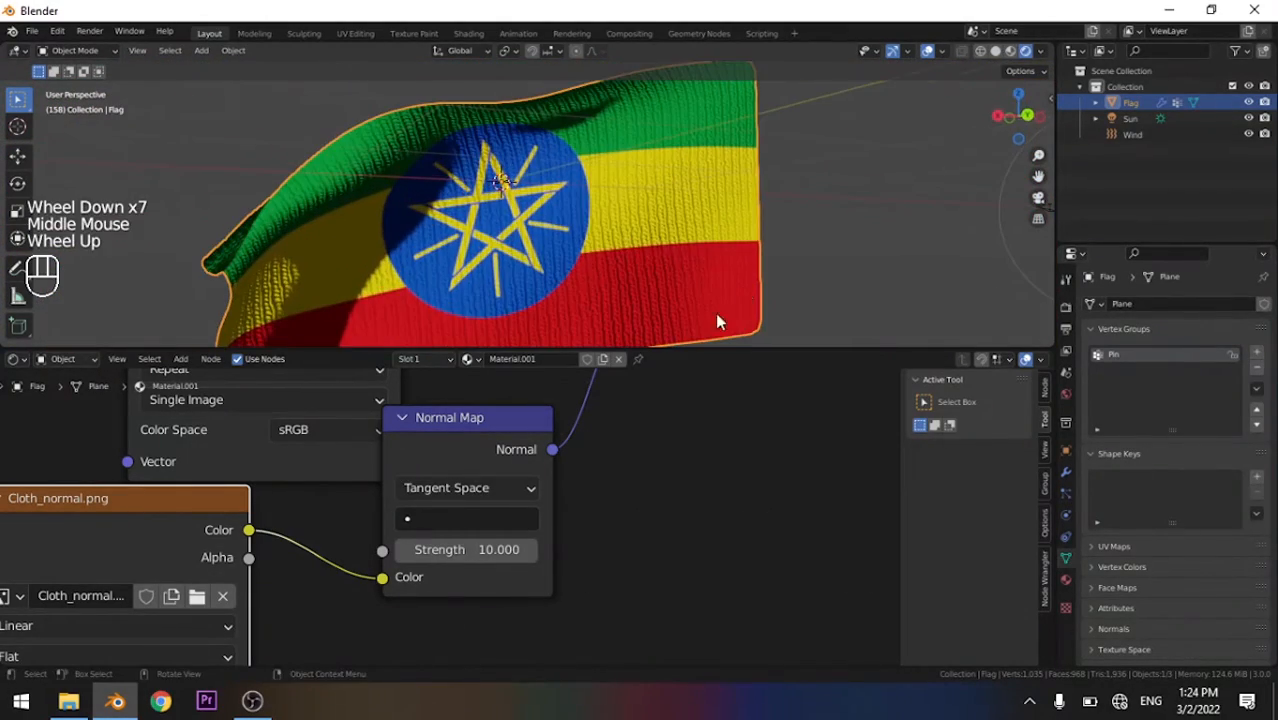
{"action": "middle_click_drag", "start_coordinate": [458, 592], "coordinate": [625, 579]}
{"action": "scroll", "coordinate": [625, 579], "scroll_direction": "down", "scroll_amount": 2}
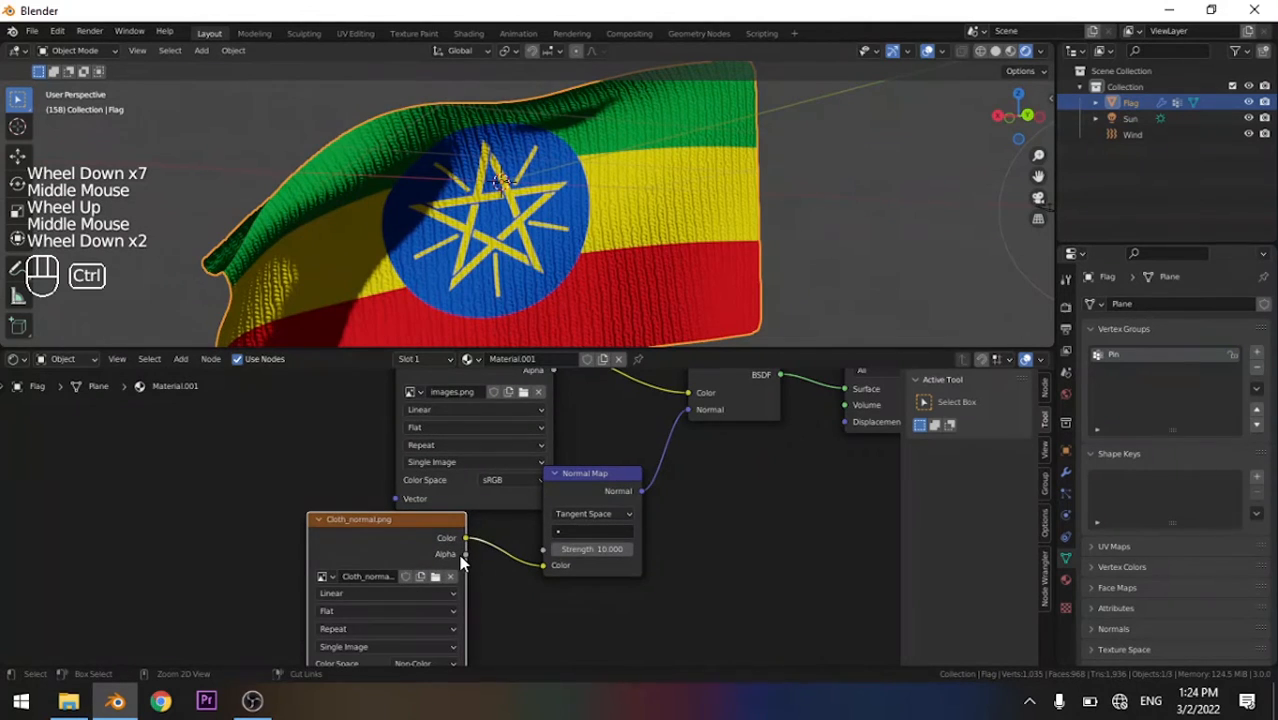
{"action": "key", "text": "ctrl+t"}
{"action": "middle_click_drag", "start_coordinate": [307, 599], "coordinate": [479, 539]}
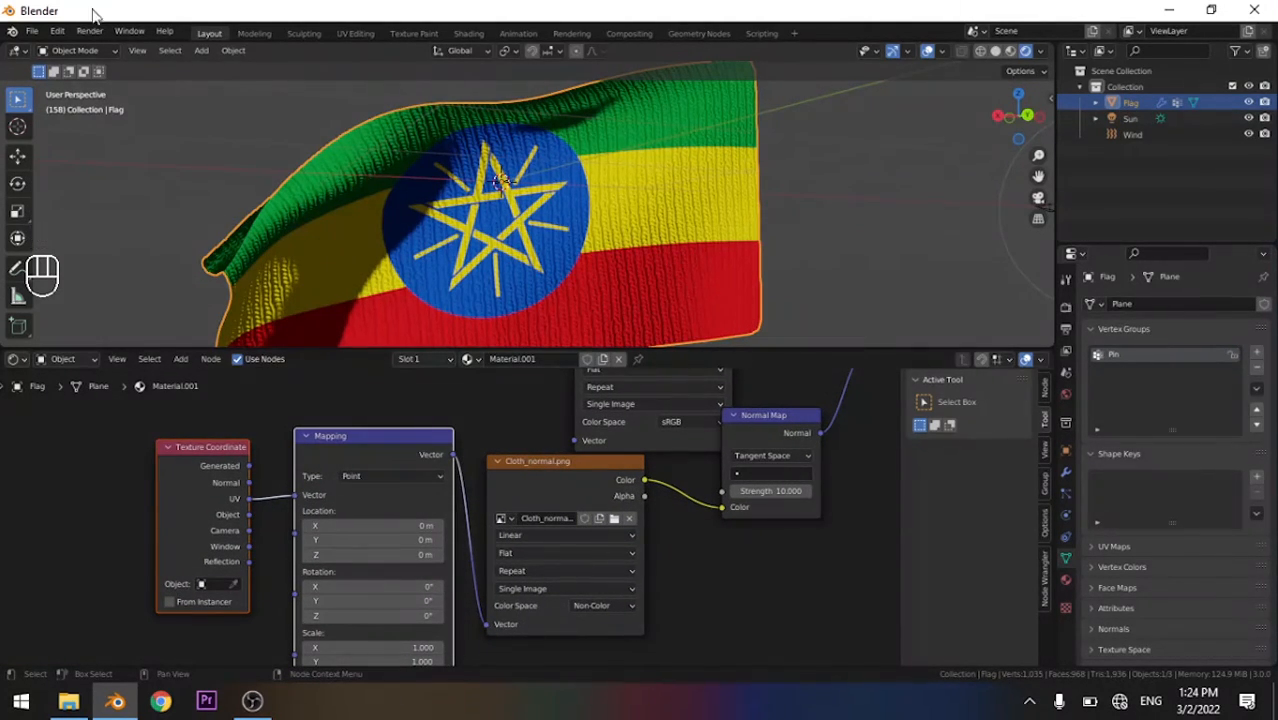
Search the add-on preferences for "node" to check whether Node Wrangler is enabled, and close the preferences
{"action": "scroll", "coordinate": [710, 280], "scroll_direction": "up", "scroll_amount": 3}
{"action": "middle_click_drag", "start_coordinate": [710, 278], "coordinate": [244, 128]}
{"action": "left_click", "coordinate": [57, 31]}
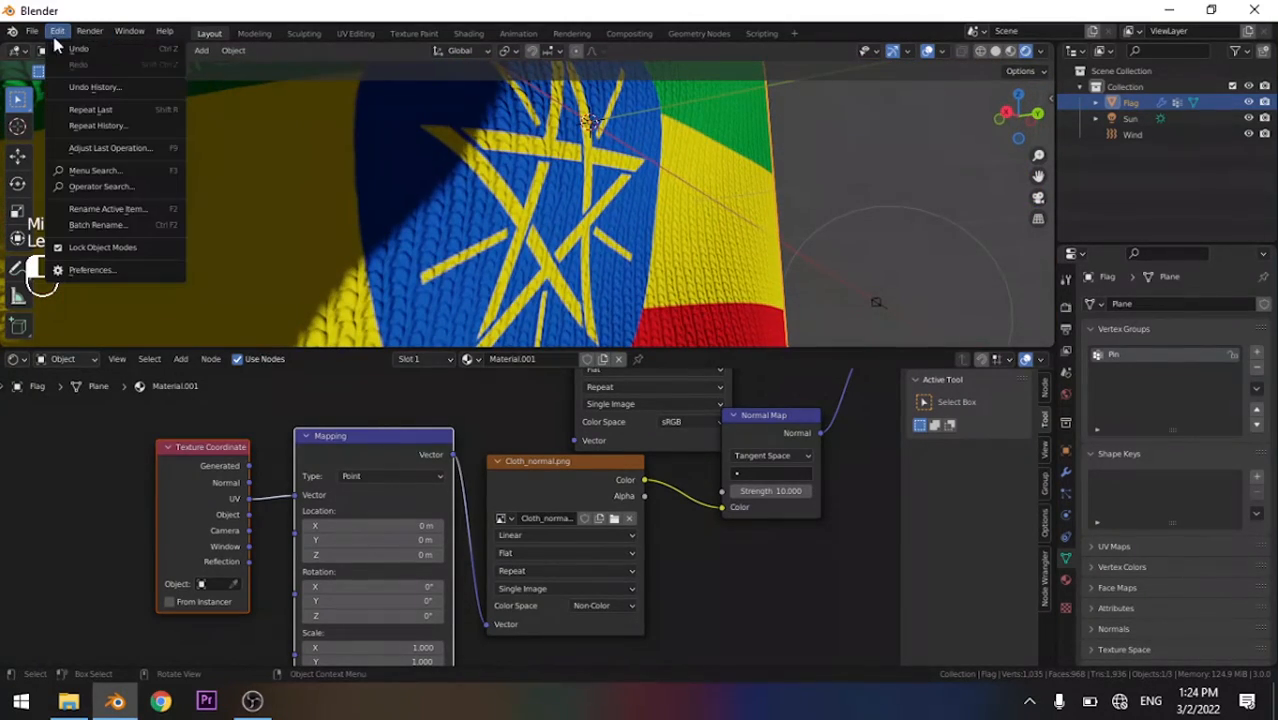
{"action": "left_click", "coordinate": [104, 267]}
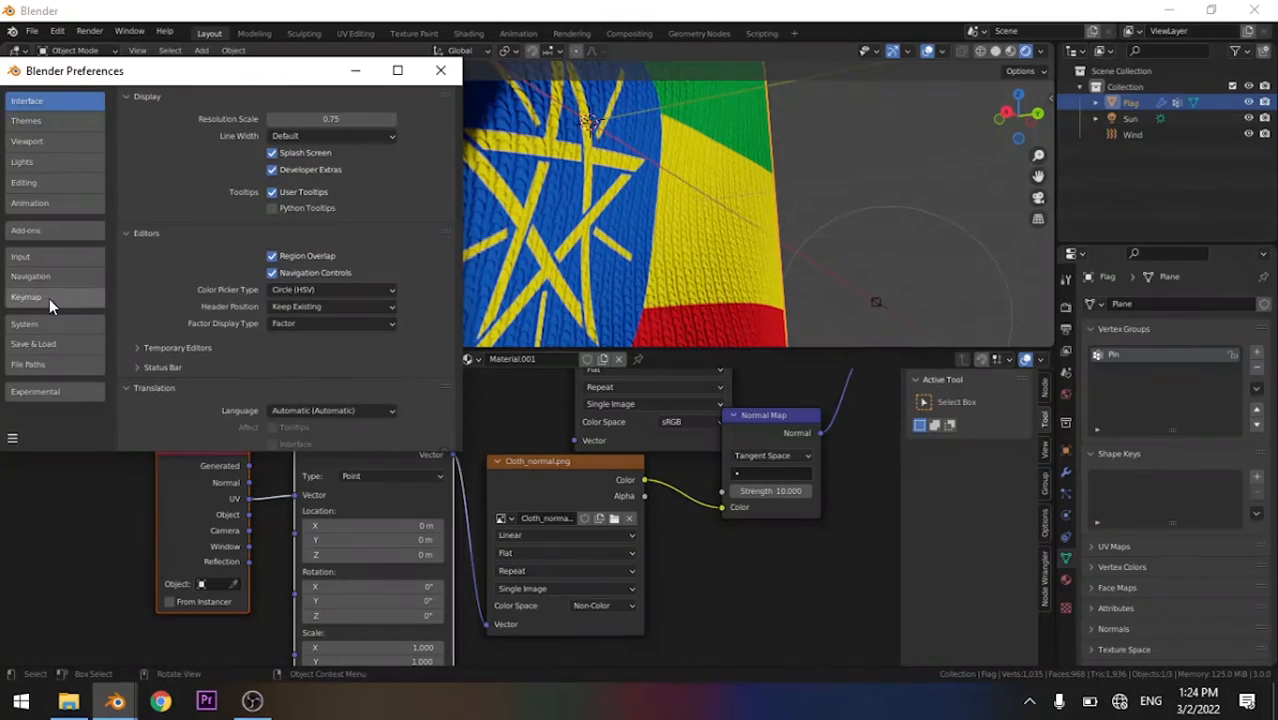
{"action": "left_click", "coordinate": [40, 231]}
{"action": "left_click", "coordinate": [384, 118]}
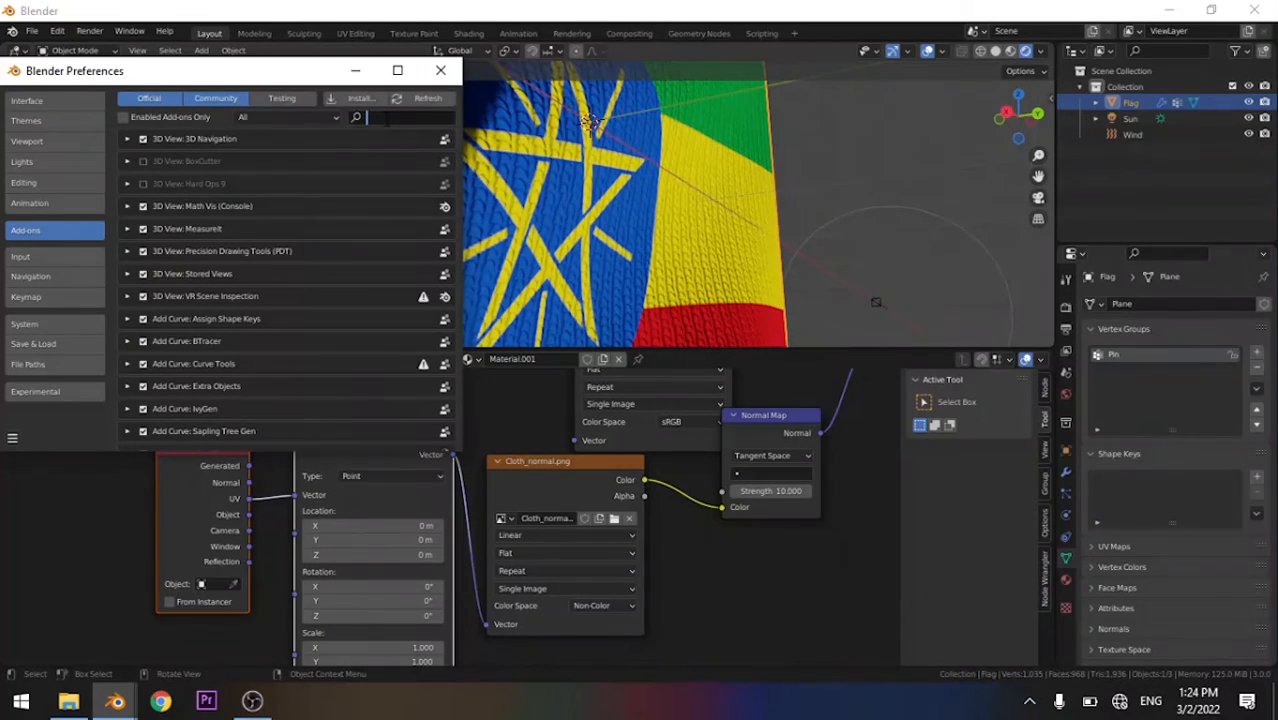
{"action": "type", "text": "no"}
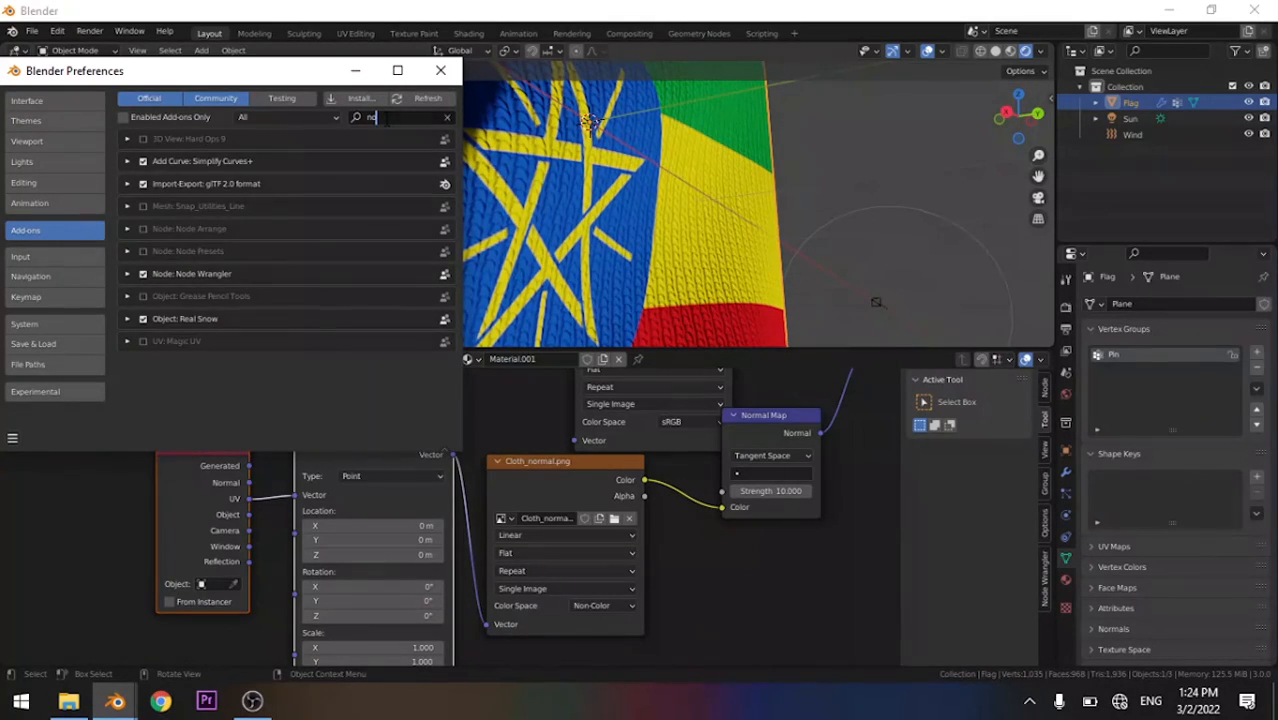
{"action": "type", "text": "de"}
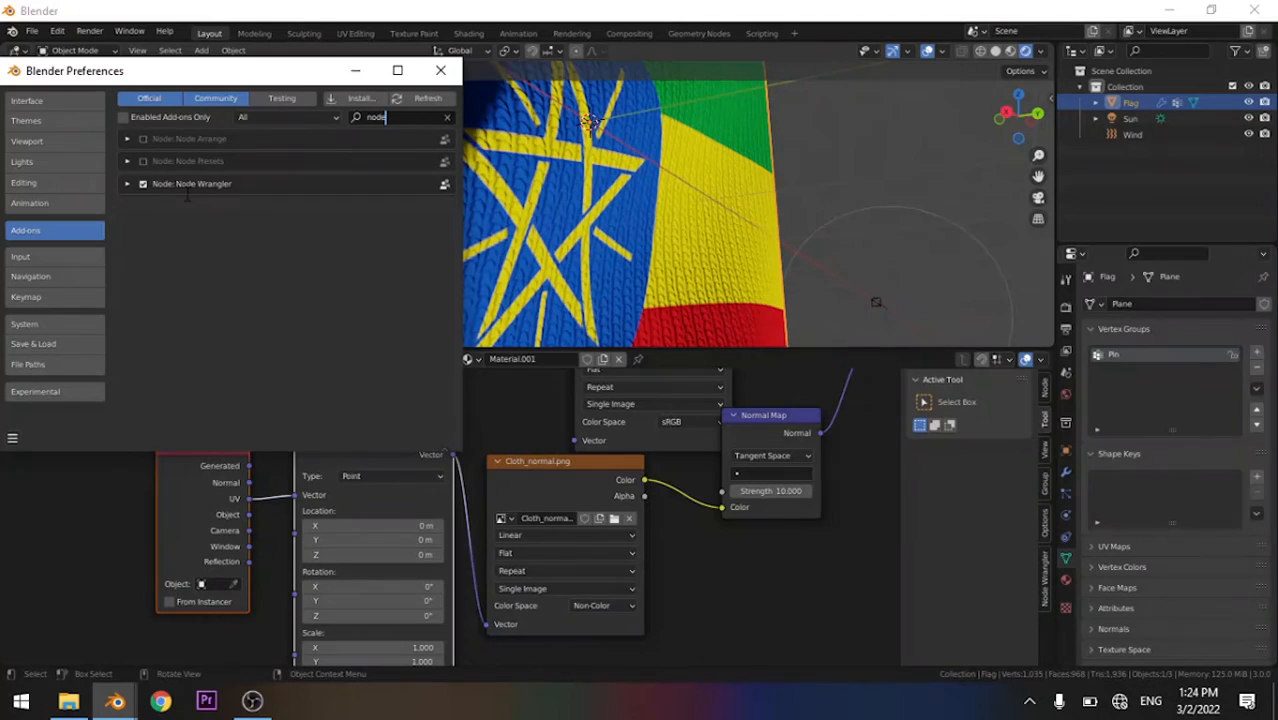
{"action": "left_click", "coordinate": [440, 70]}
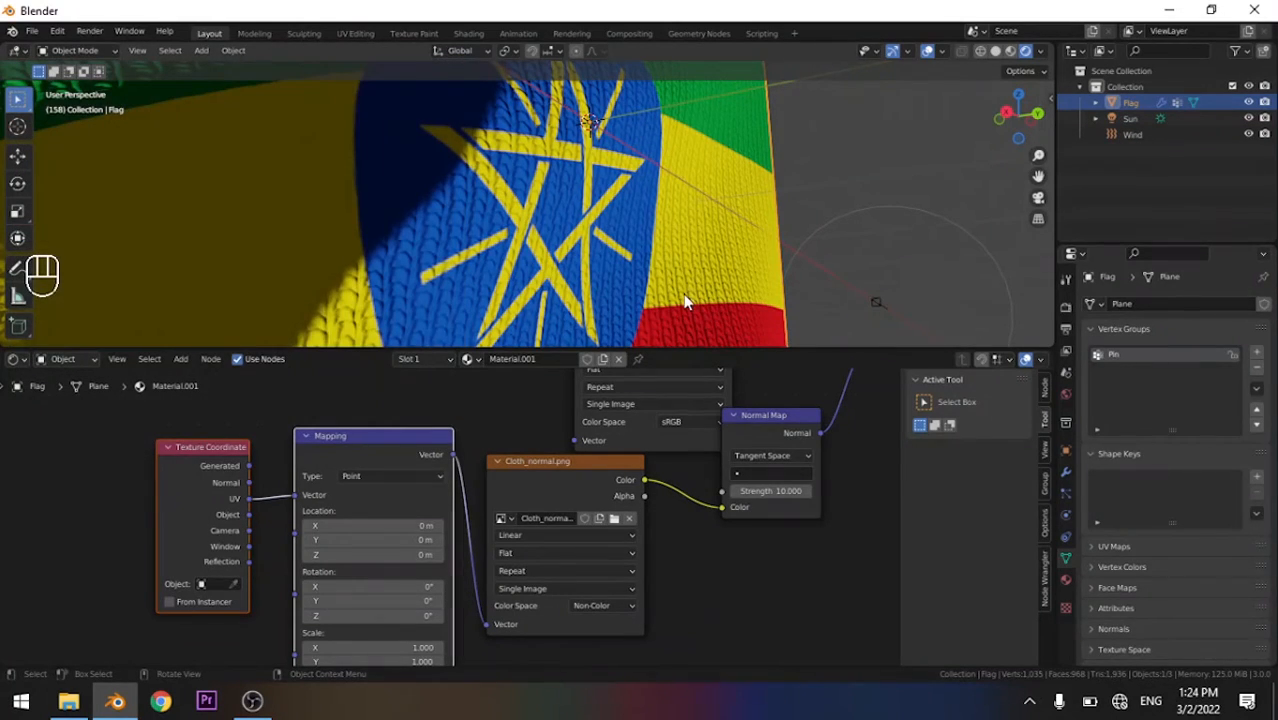
Set the Mapping node's scale to 1.8 on X, Y and Z
{"action": "scroll", "coordinate": [674, 272], "scroll_direction": "down", "scroll_amount": 2}
{"action": "middle_click_drag", "start_coordinate": [674, 280], "coordinate": [520, 320]}
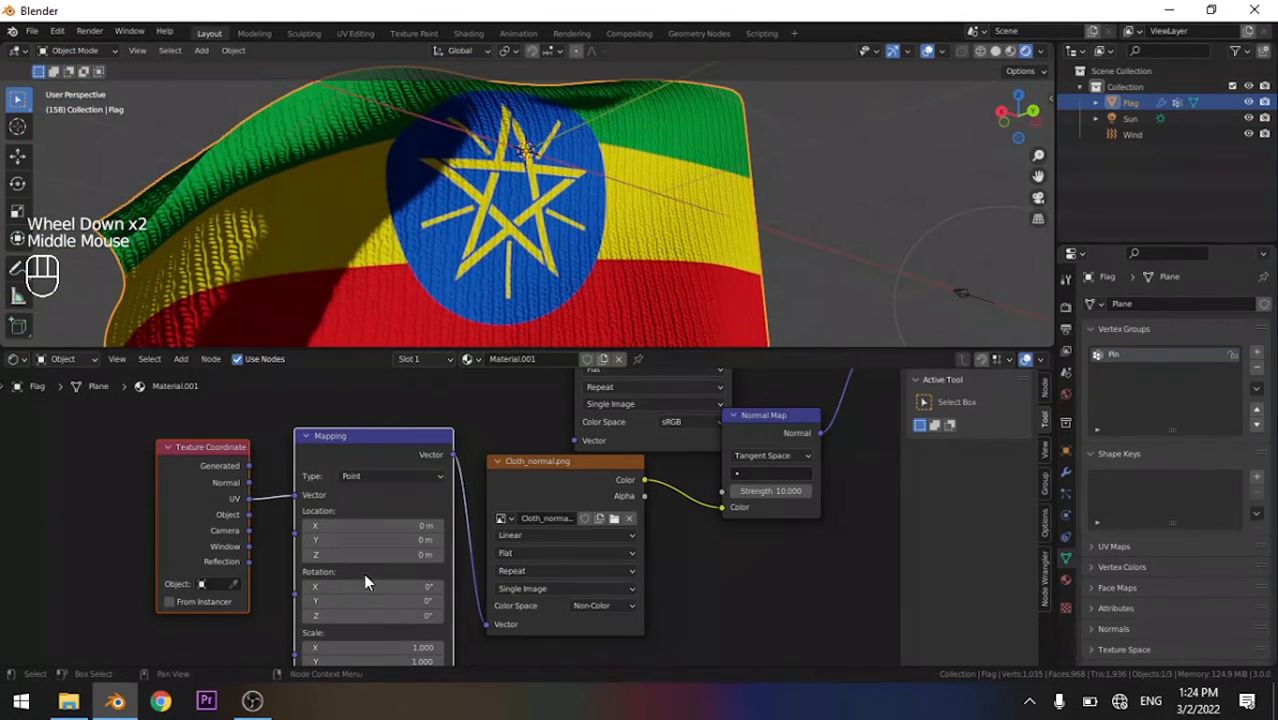
{"action": "scroll", "coordinate": [262, 588], "scroll_direction": "up", "scroll_amount": 3}
{"action": "scroll", "coordinate": [289, 568], "scroll_direction": "down", "scroll_amount": 3}
{"action": "middle_click_drag", "start_coordinate": [289, 568], "coordinate": [253, 530]}
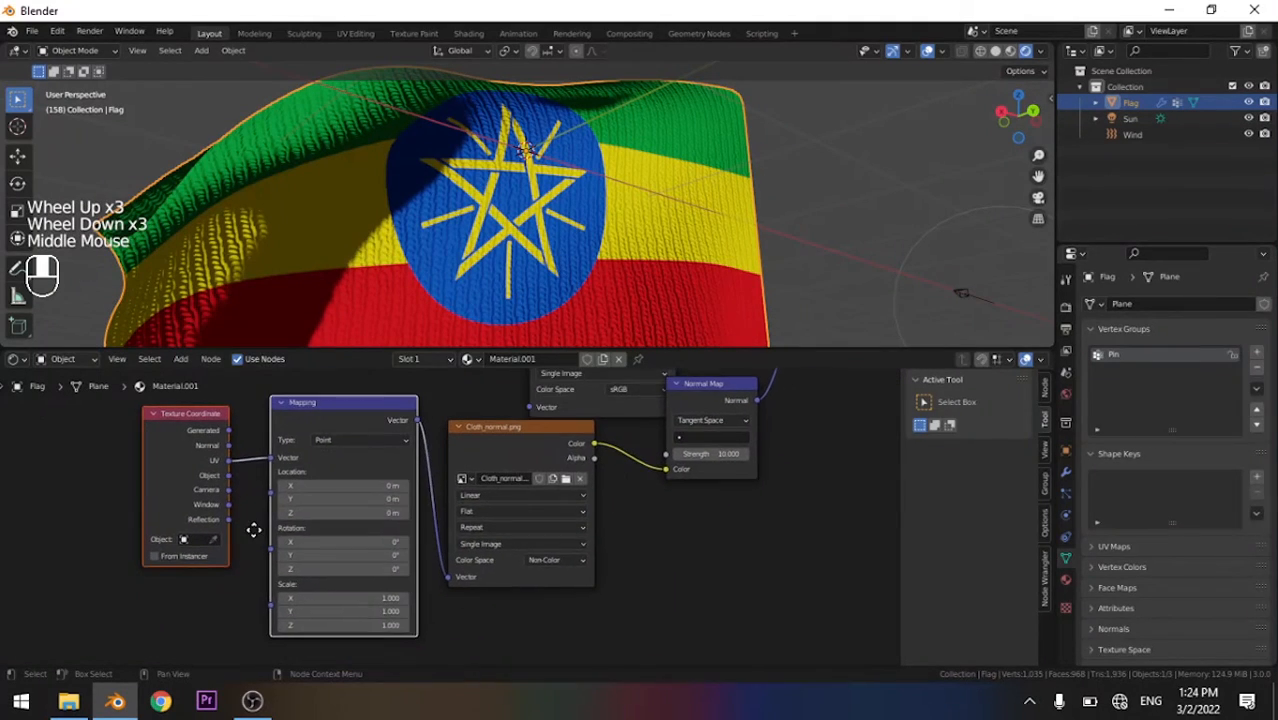
{"action": "scroll", "coordinate": [351, 609], "scroll_direction": "up", "scroll_amount": 3}
{"action": "scroll", "coordinate": [351, 609], "scroll_direction": "down", "scroll_amount": 2}
{"action": "middle_click_drag", "start_coordinate": [351, 609], "coordinate": [300, 565]}
{"action": "scroll", "coordinate": [297, 560], "scroll_direction": "up", "scroll_amount": 4}
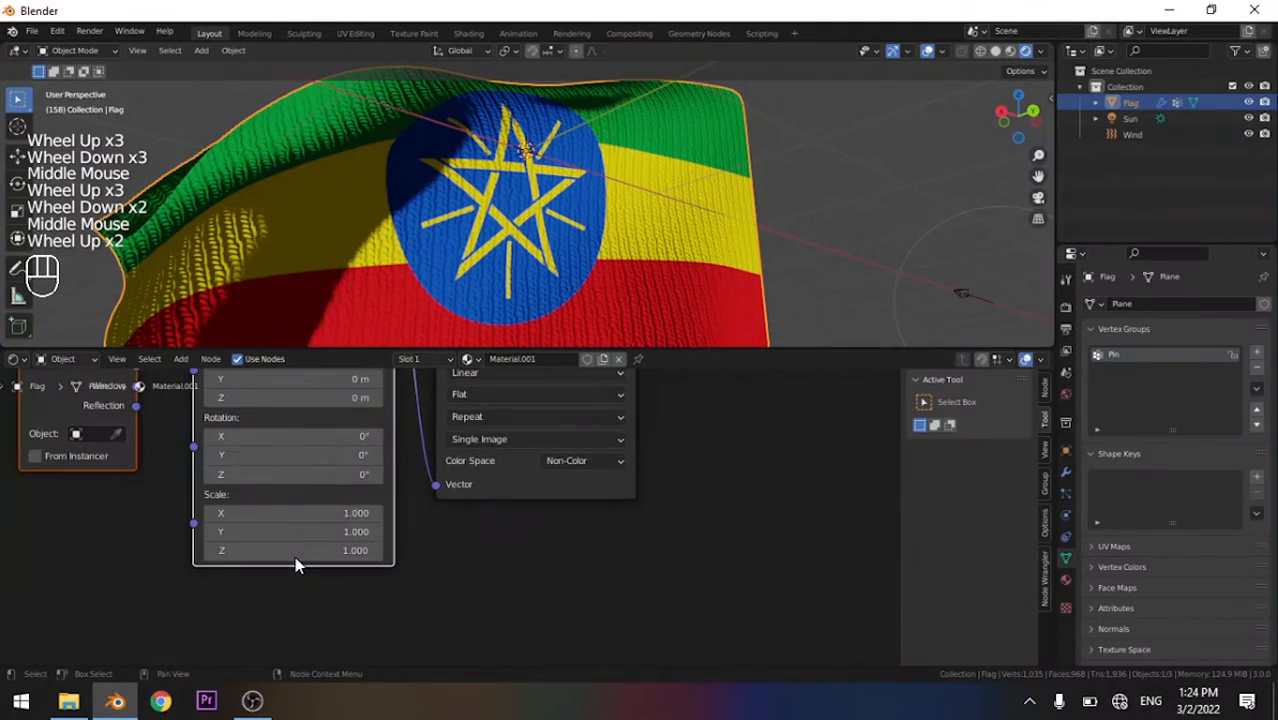
{"action": "left_click_drag", "start_coordinate": [305, 512], "coordinate": [384, 560]}
Inspect the fabric weave up close and from both sides, briefly playing the cloth animation
{"action": "middle_click_drag", "start_coordinate": [498, 327], "coordinate": [665, 195]}
{"action": "scroll", "coordinate": [600, 210], "scroll_direction": "up", "scroll_amount": 8}
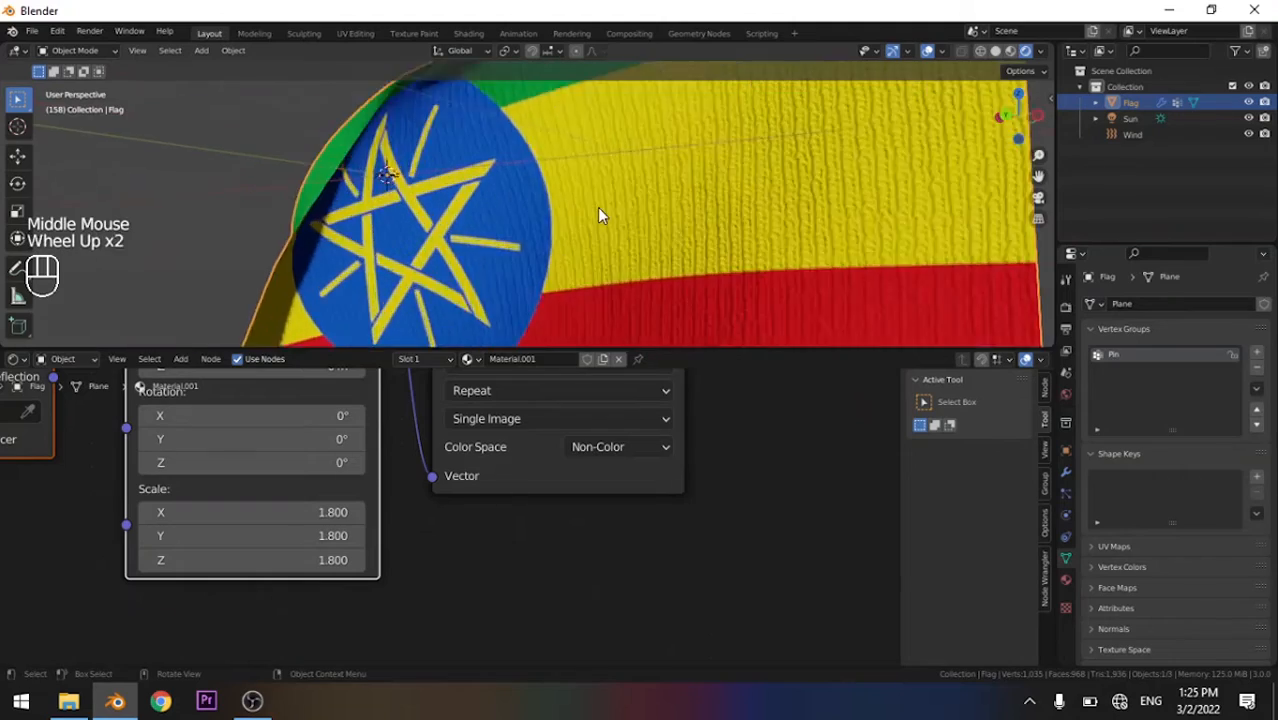
{"action": "scroll", "coordinate": [605, 217], "scroll_direction": "down", "scroll_amount": 4}
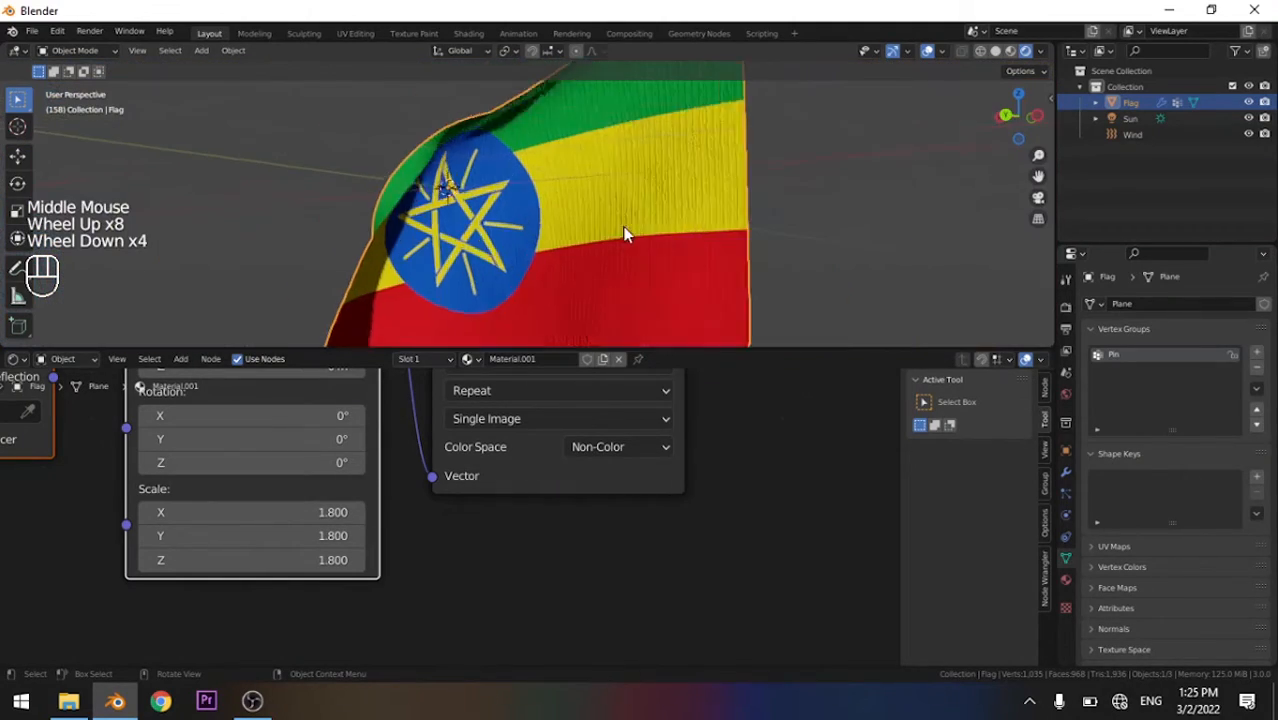
{"action": "middle_click_drag", "start_coordinate": [622, 234], "coordinate": [679, 265]}
{"action": "scroll", "coordinate": [629, 242], "scroll_direction": "down", "scroll_amount": 2}
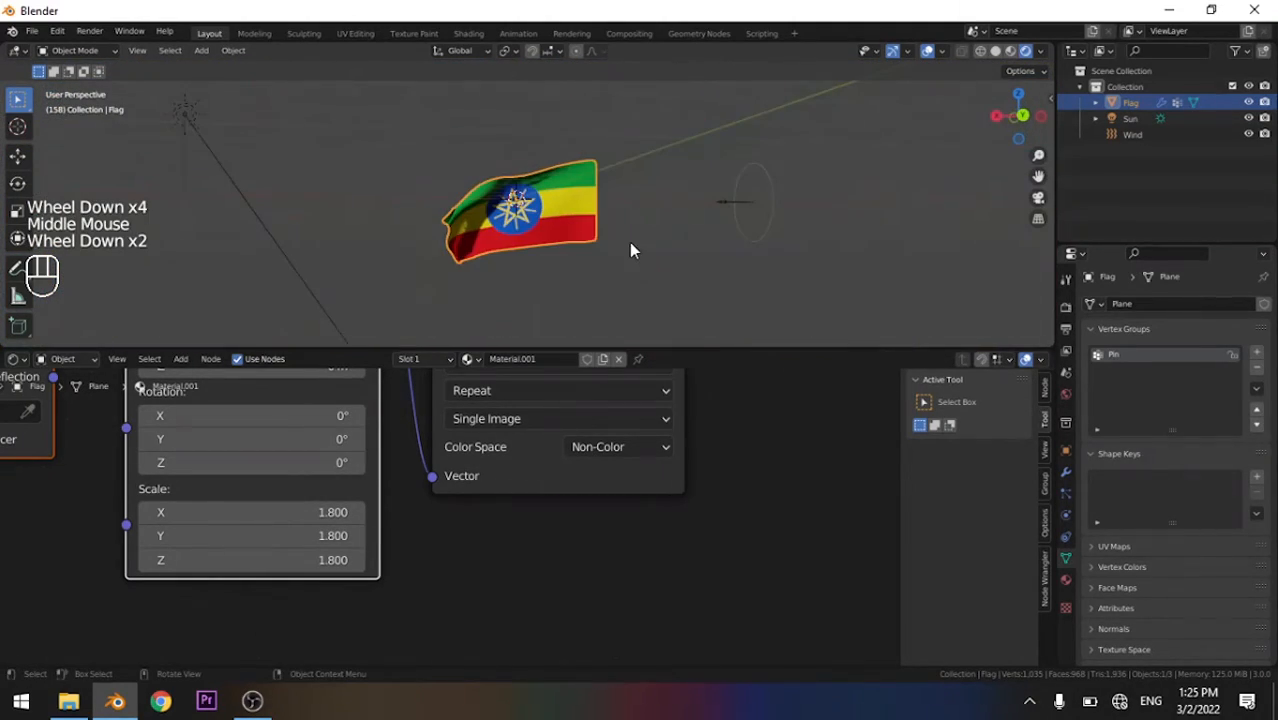
{"action": "key", "text": "space"}
{"action": "key", "text": "space"}
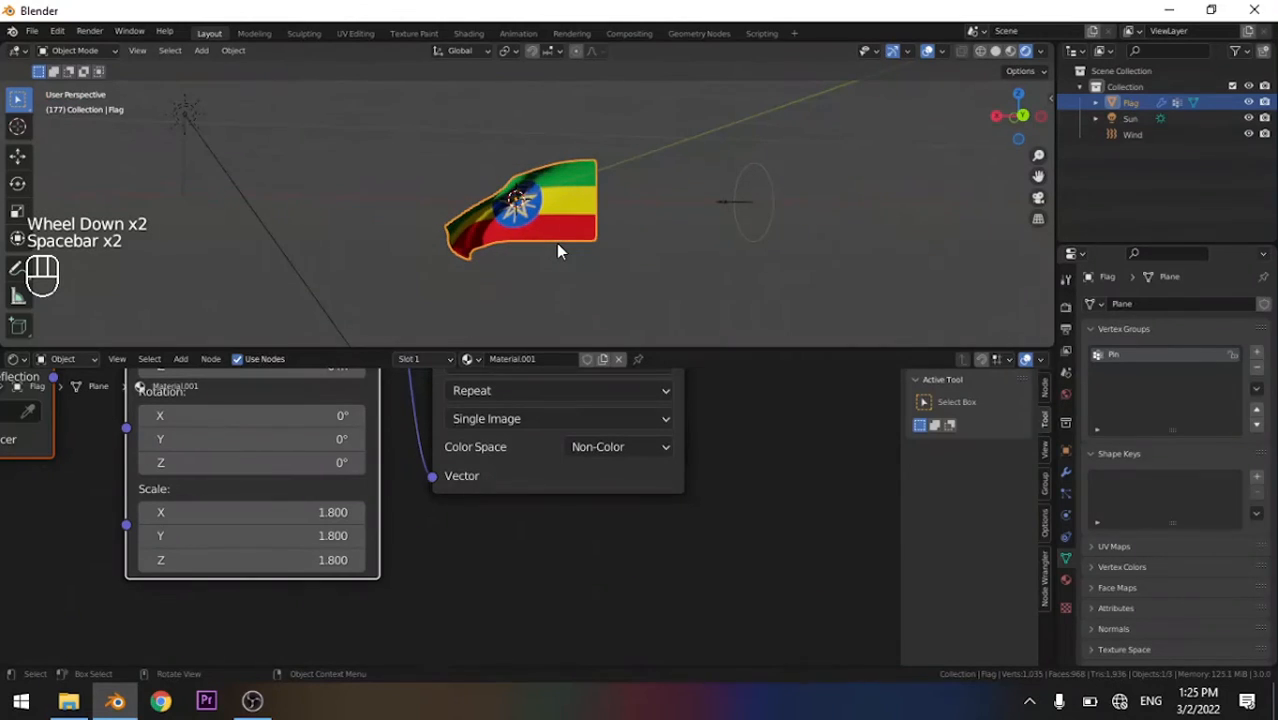
{"action": "middle_click_drag", "start_coordinate": [559, 251], "coordinate": [783, 267]}
{"action": "scroll", "coordinate": [624, 209], "scroll_direction": "up", "scroll_amount": 3}
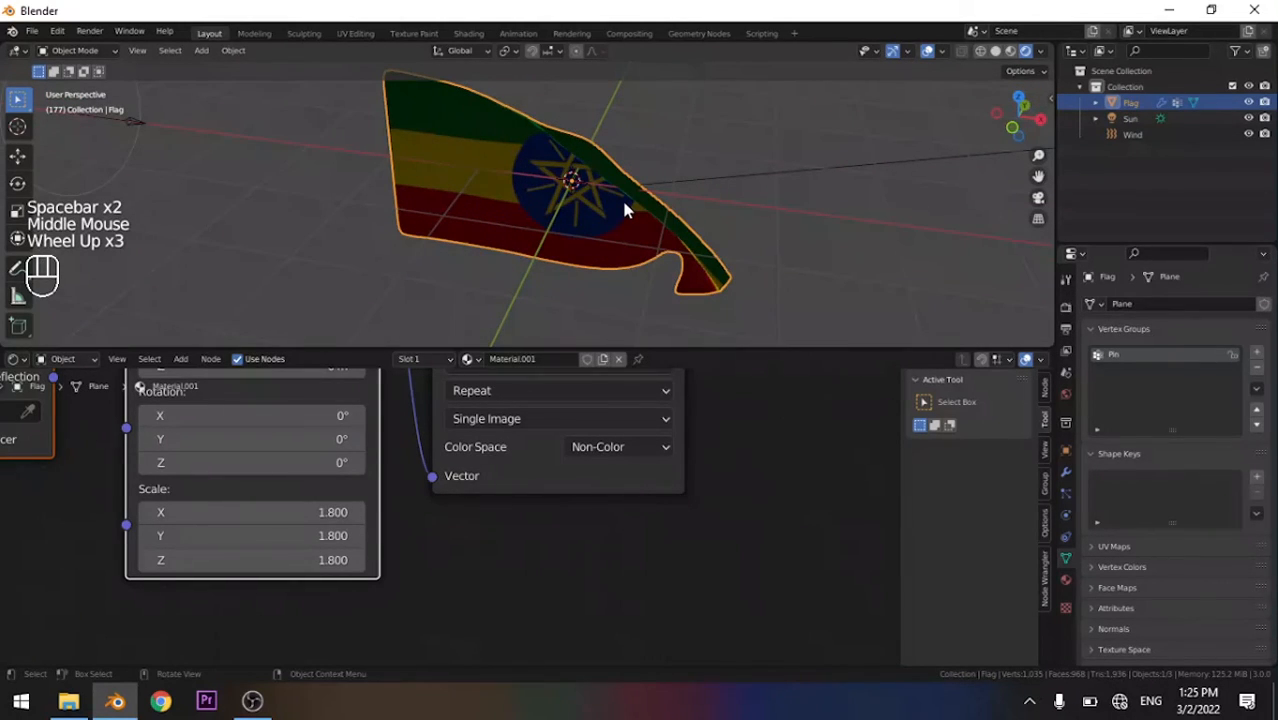